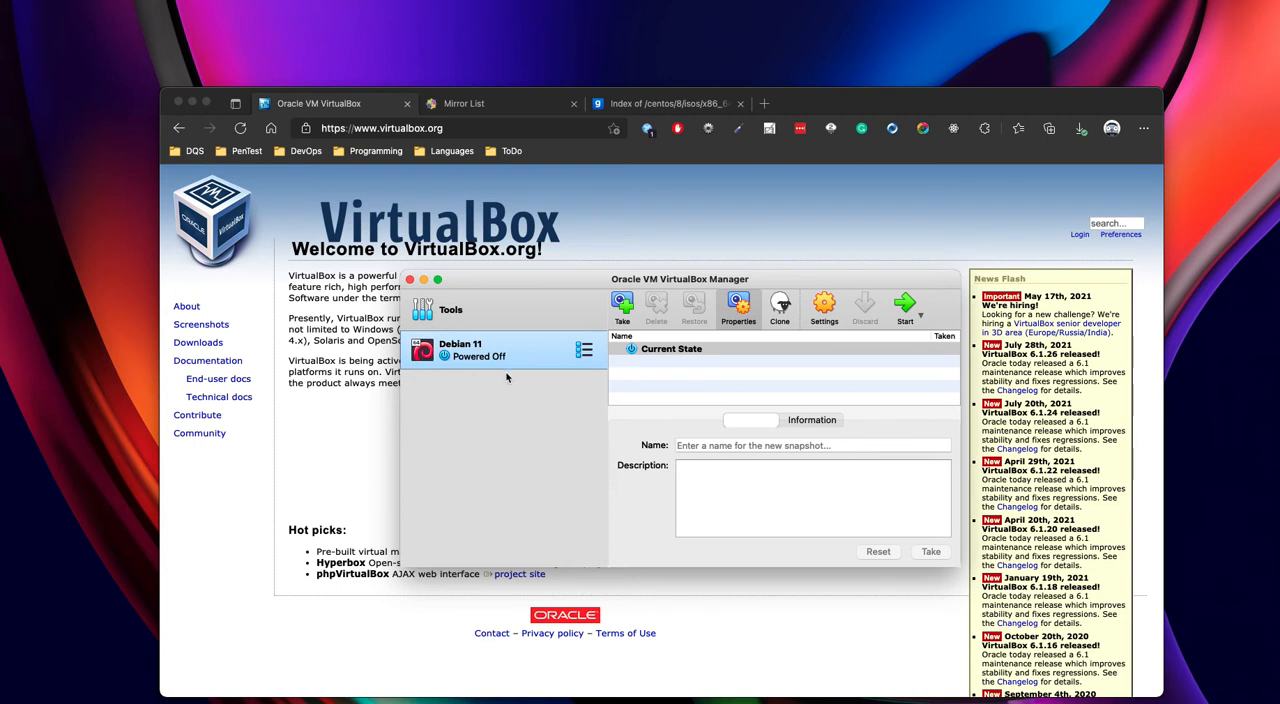
# - Leave the VirtualBox Manager, open the VirtualBox website's Downloads page and look through the VirtualBox 6.1.26 packages for Linux
pyautogui.moveTo(545, 283); pyautogui.dragTo(505, 283)
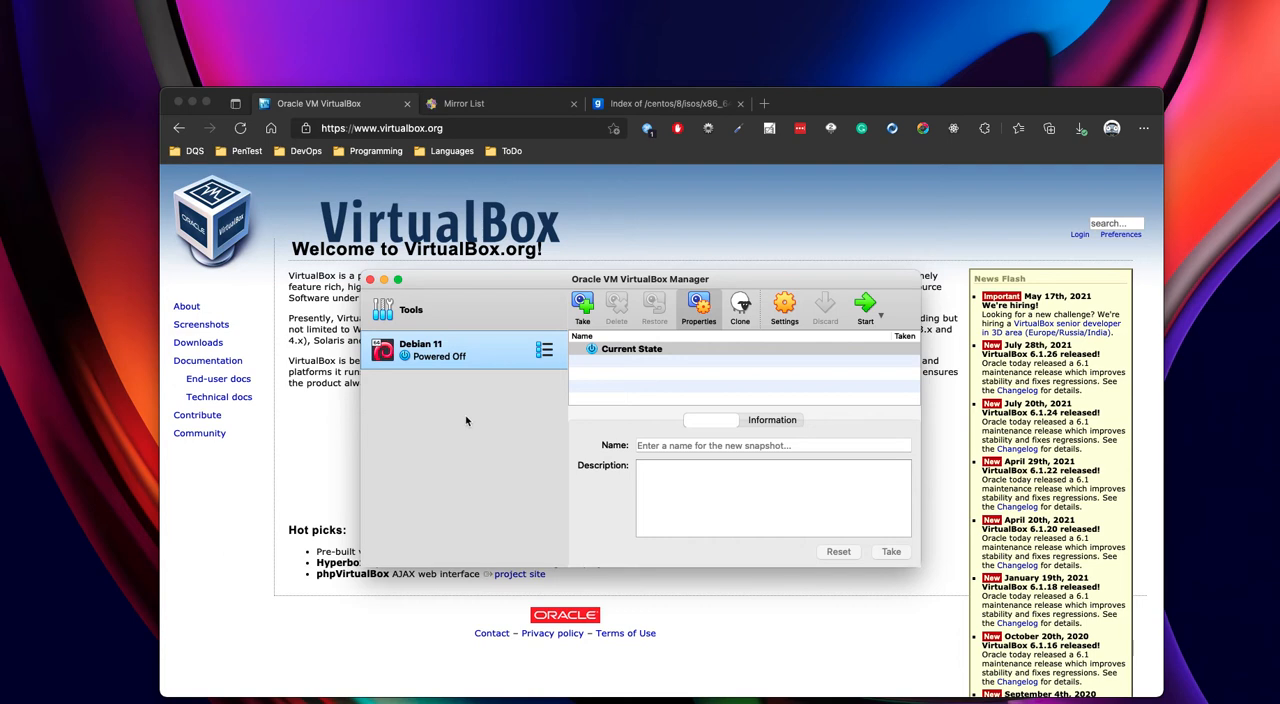
pyautogui.press('super+q')
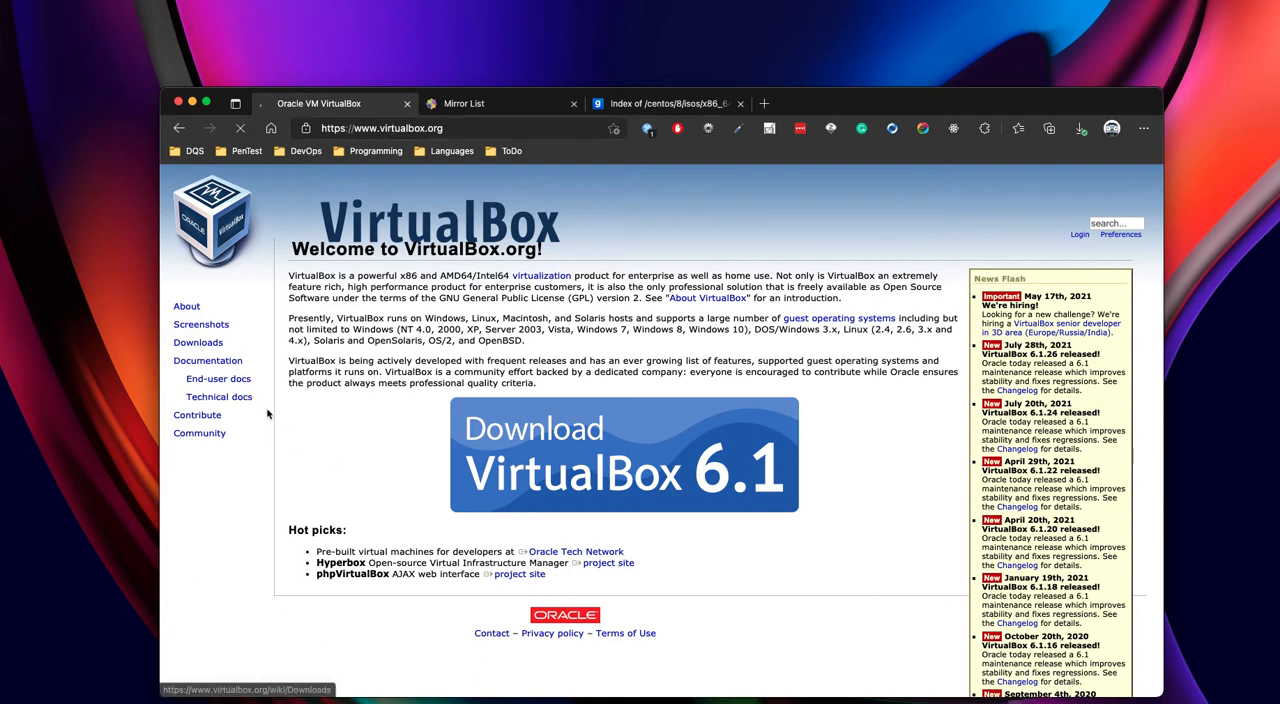
pyautogui.click(197, 343)
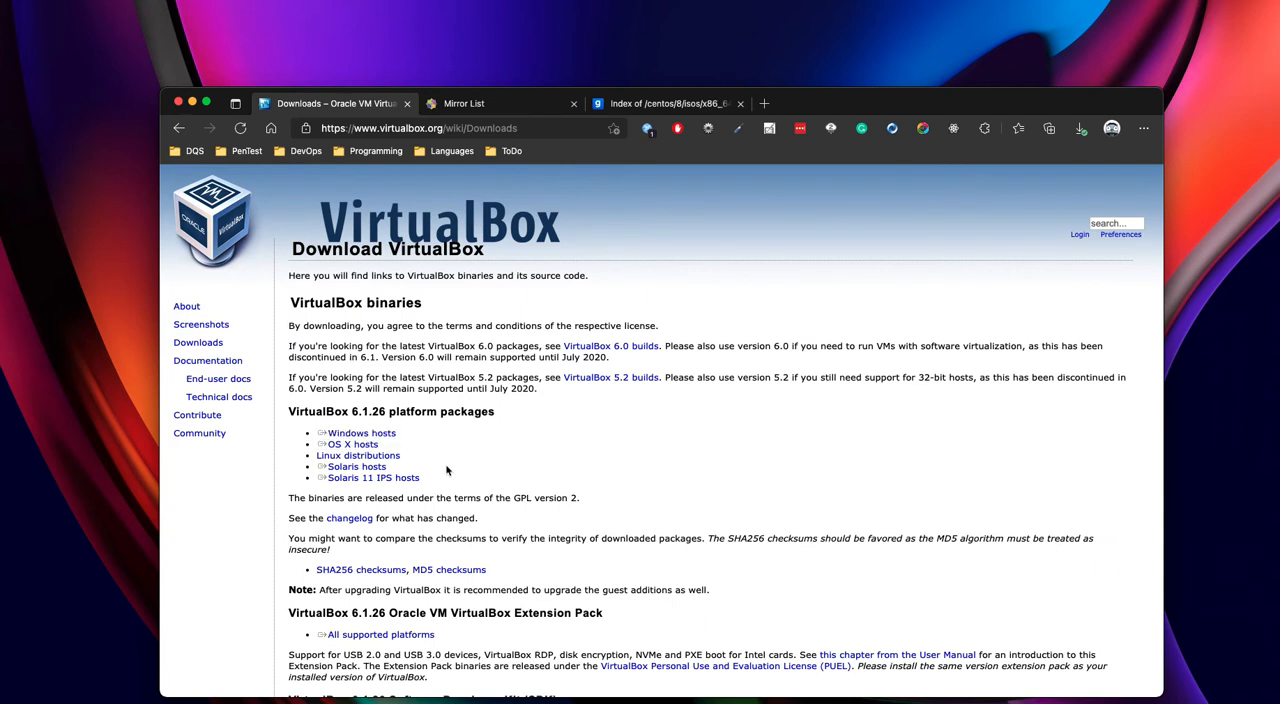
pyautogui.click(367, 433)
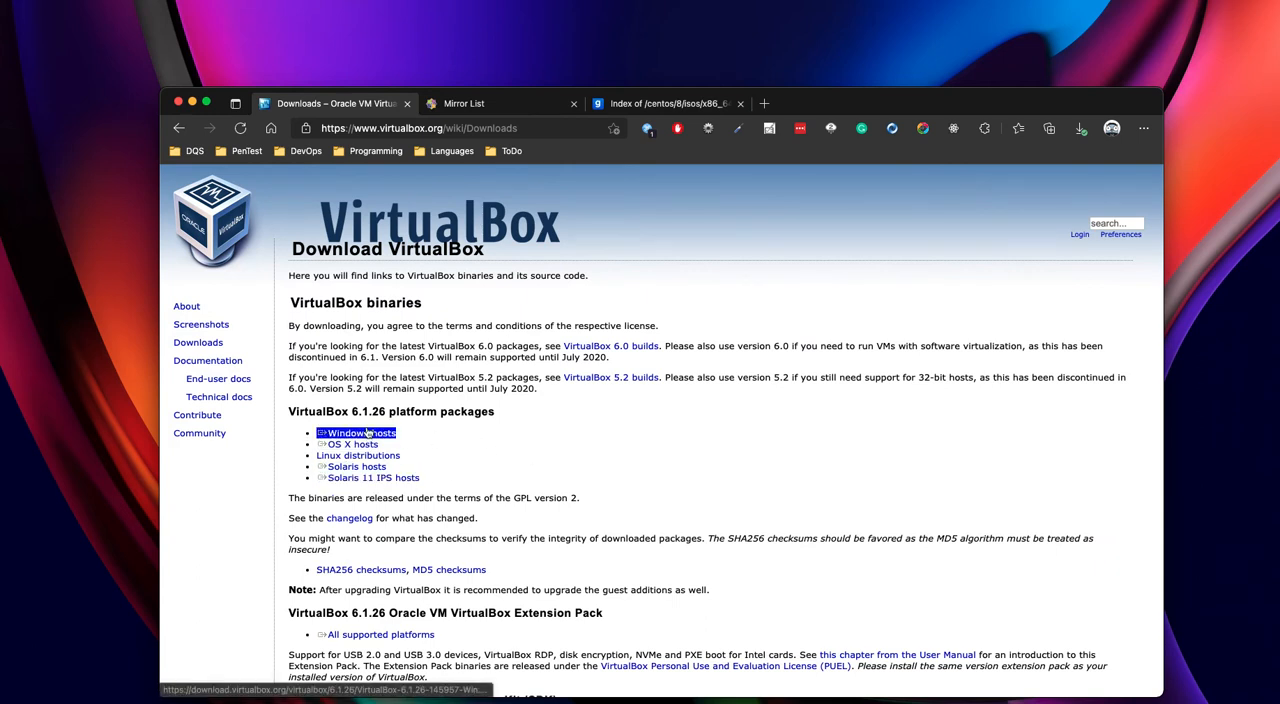
pyautogui.click(345, 446)
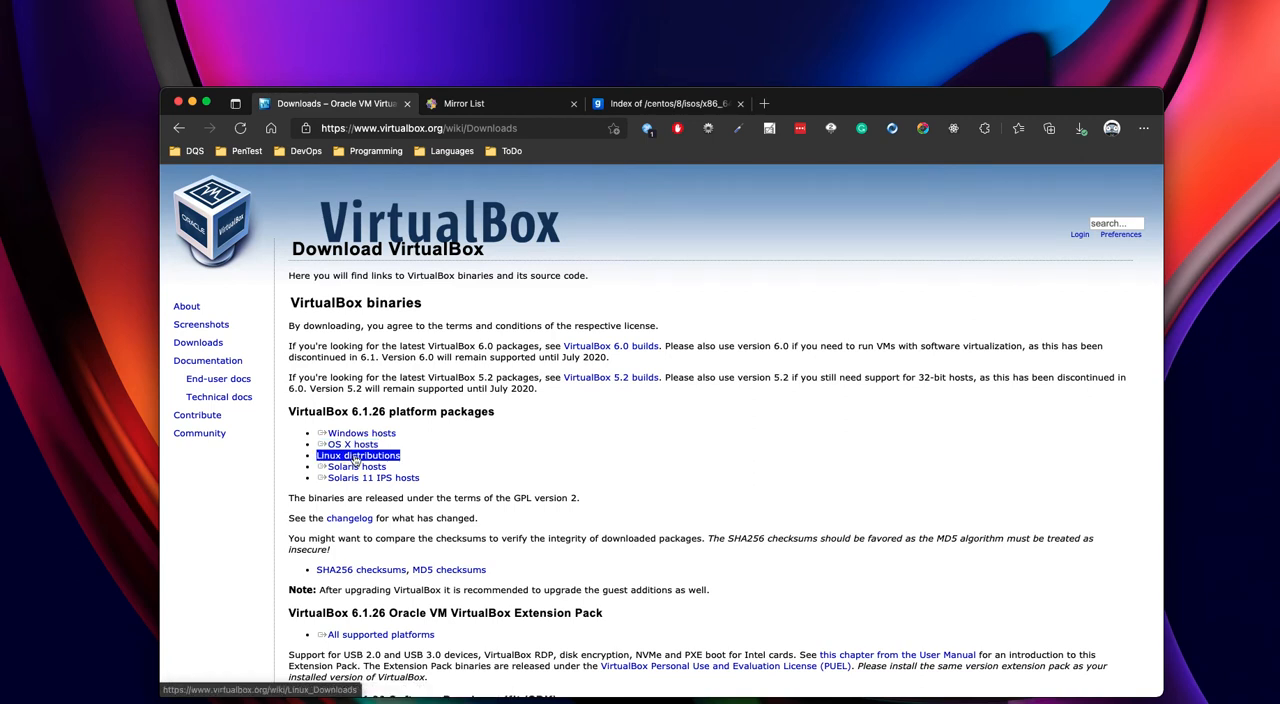
pyautogui.click(345, 445)
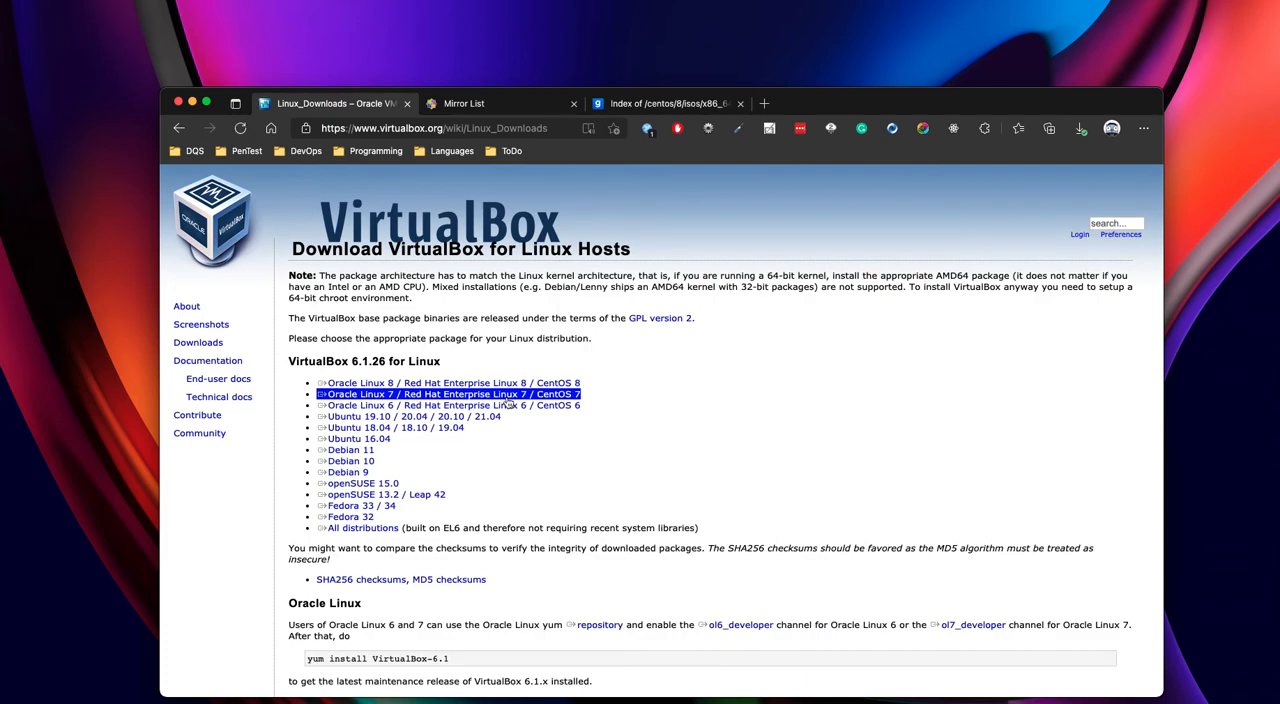
pyautogui.scroll(-2, 666, 417)
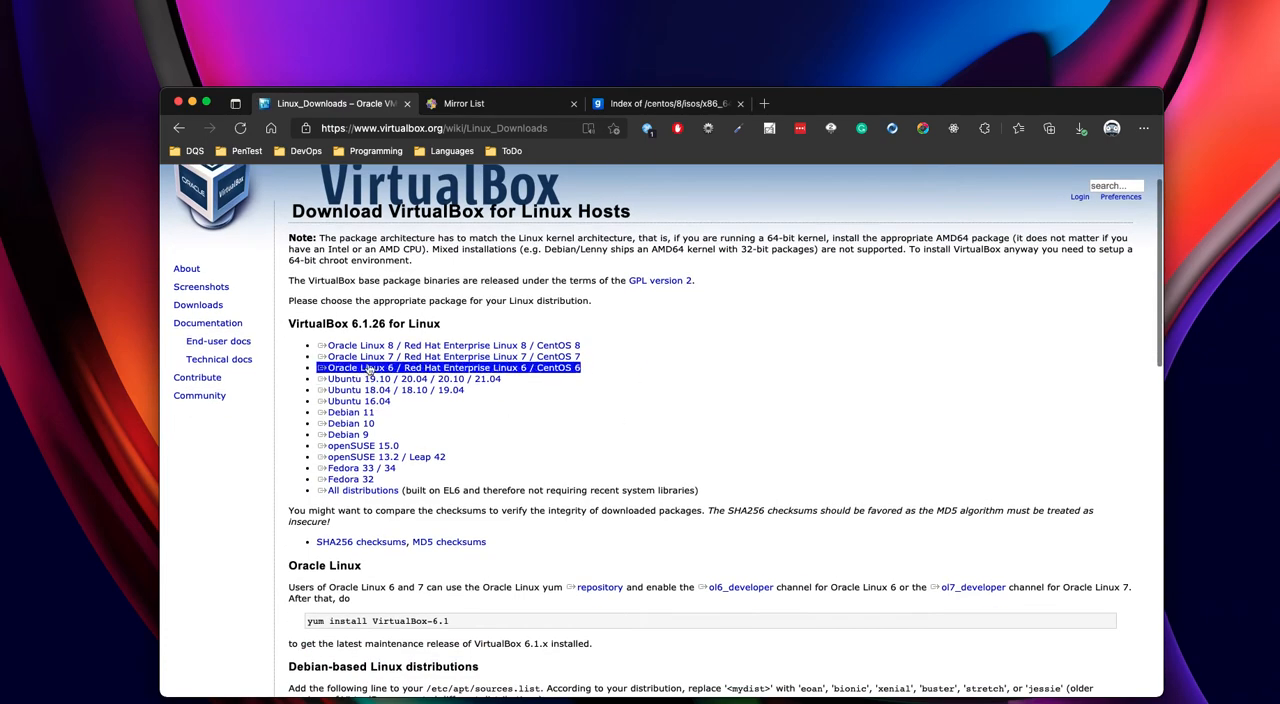
pyautogui.scroll(-5, 390, 468)
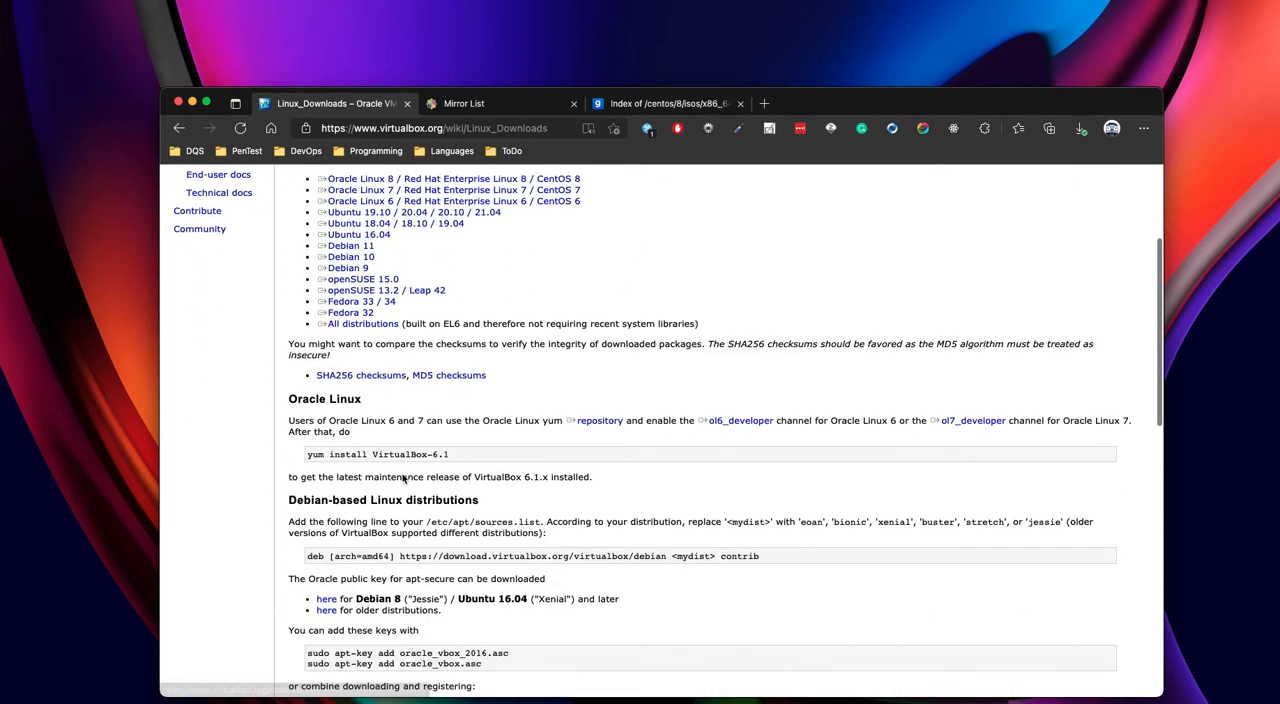
pyautogui.scroll(4, 404, 479)
pyautogui.scroll(2, 403, 479)
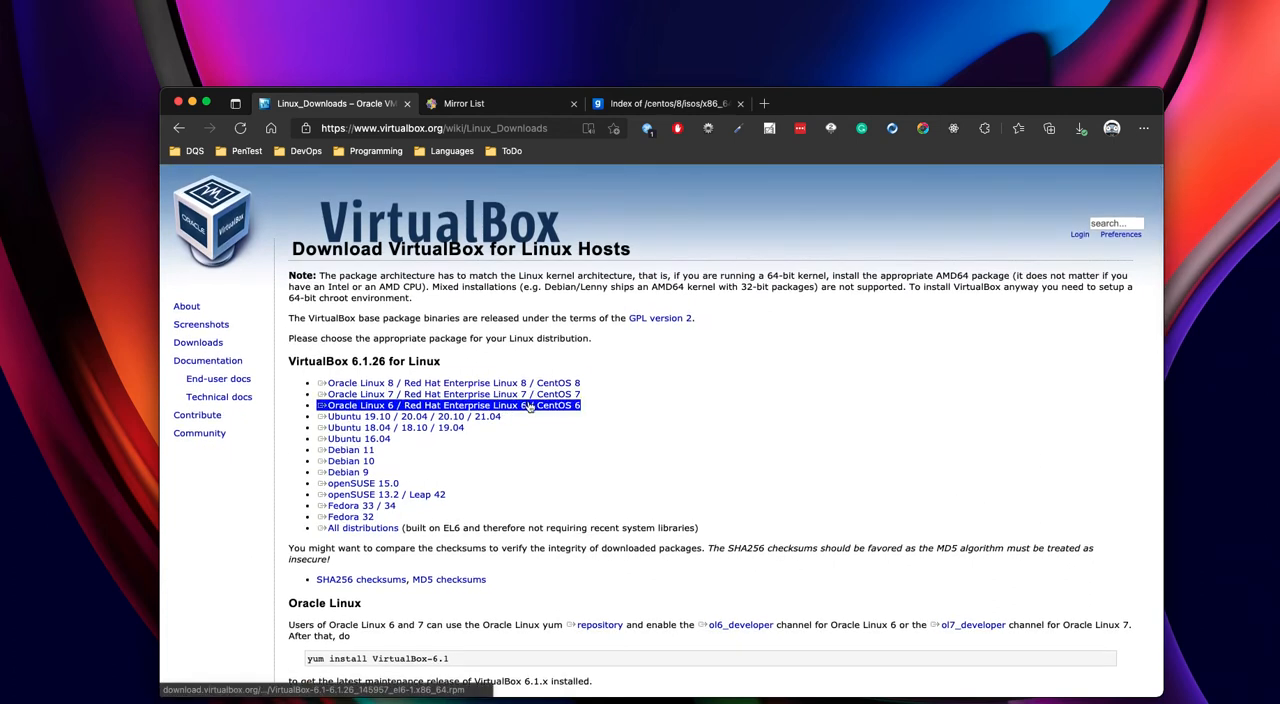
# - Try the region filters "braz" and "us" on the CentOS mirror list, and filter it by "br"
pyautogui.click(486, 105)
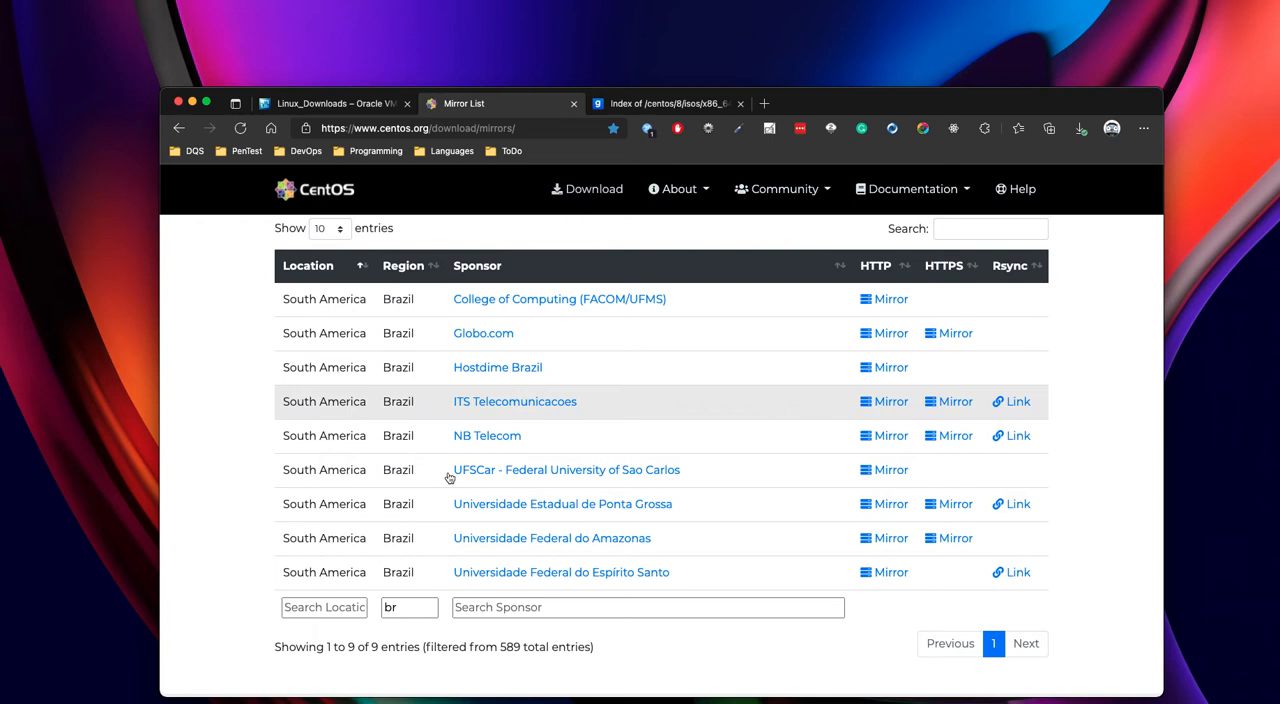
pyautogui.doubleClick(403, 608)
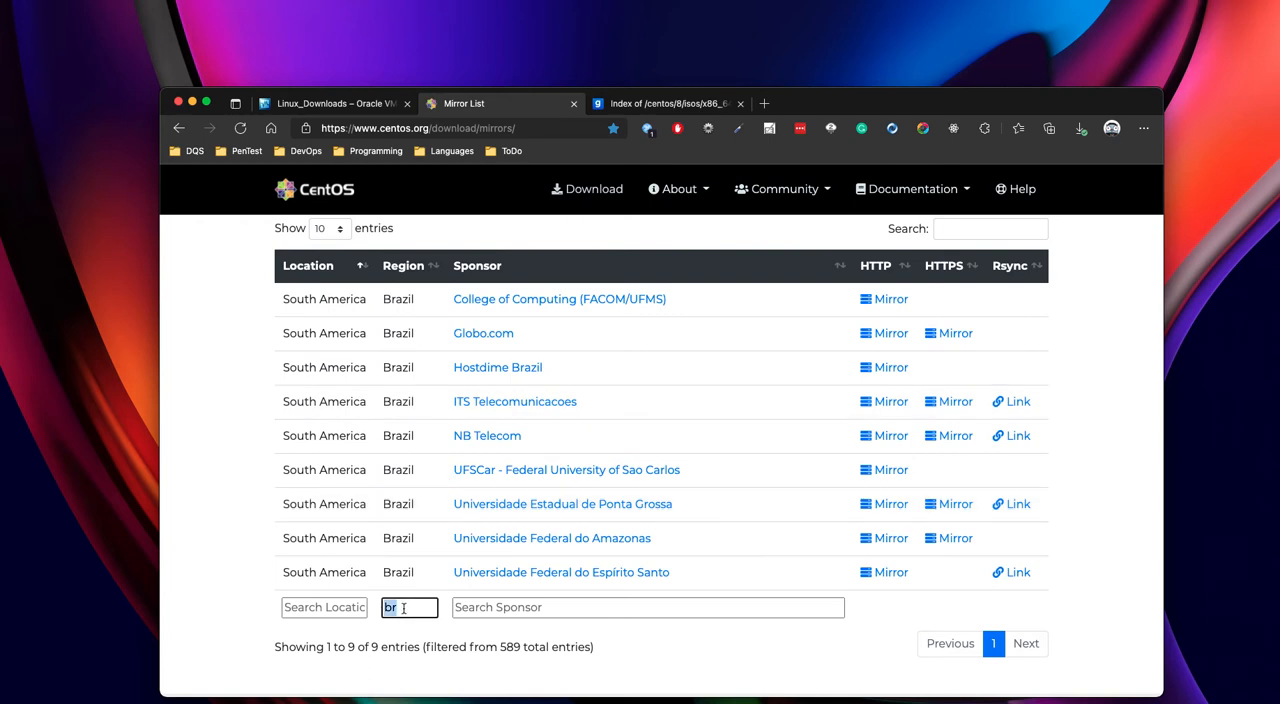
pyautogui.write('braz')
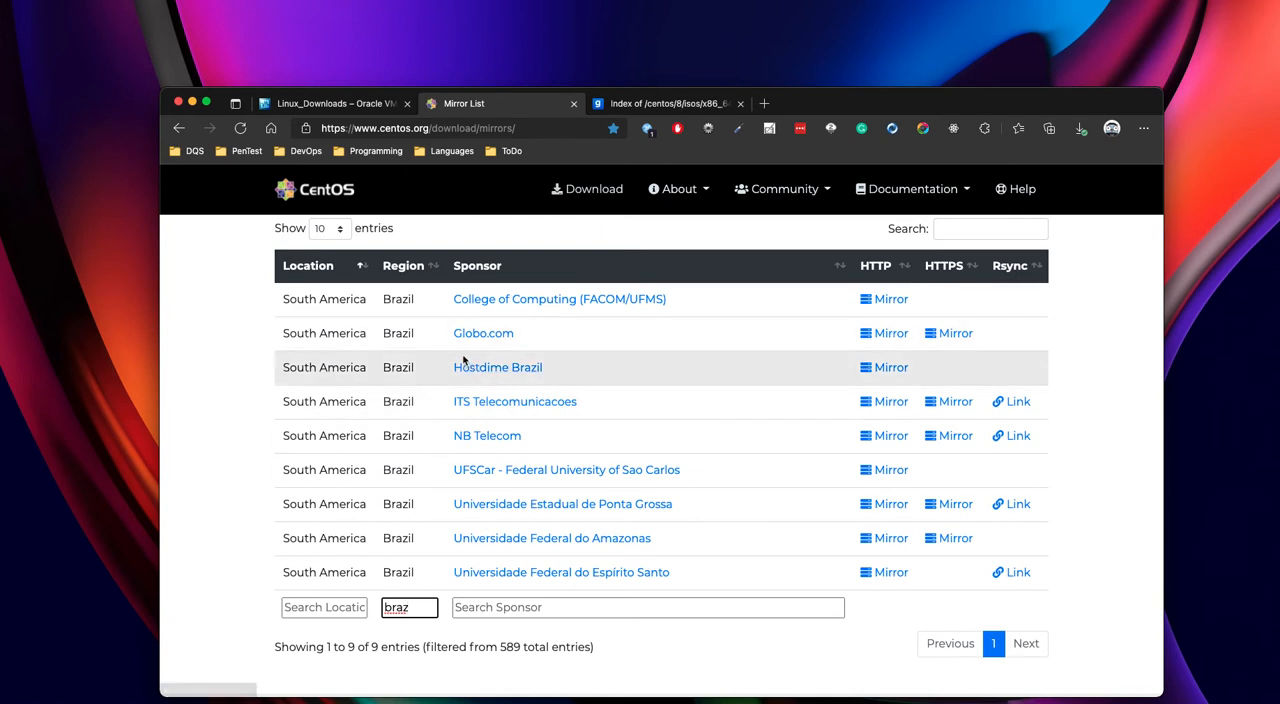
pyautogui.doubleClick(418, 610)
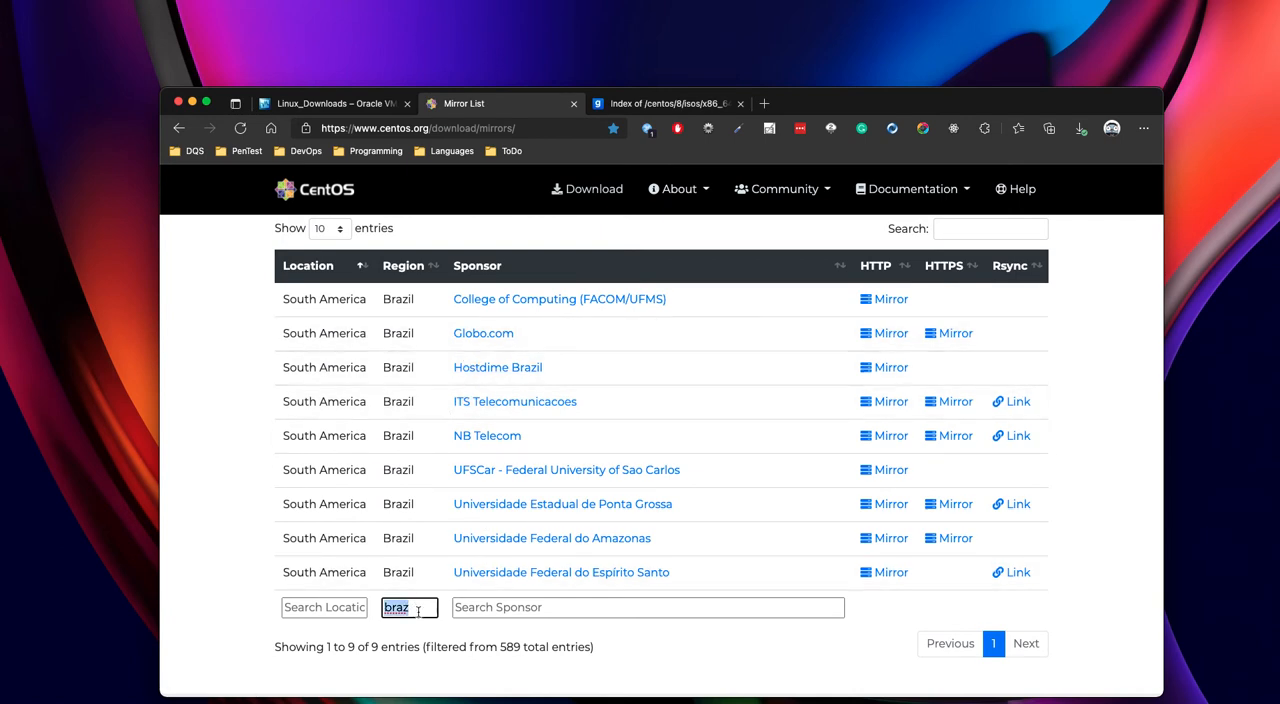
pyautogui.write('us')
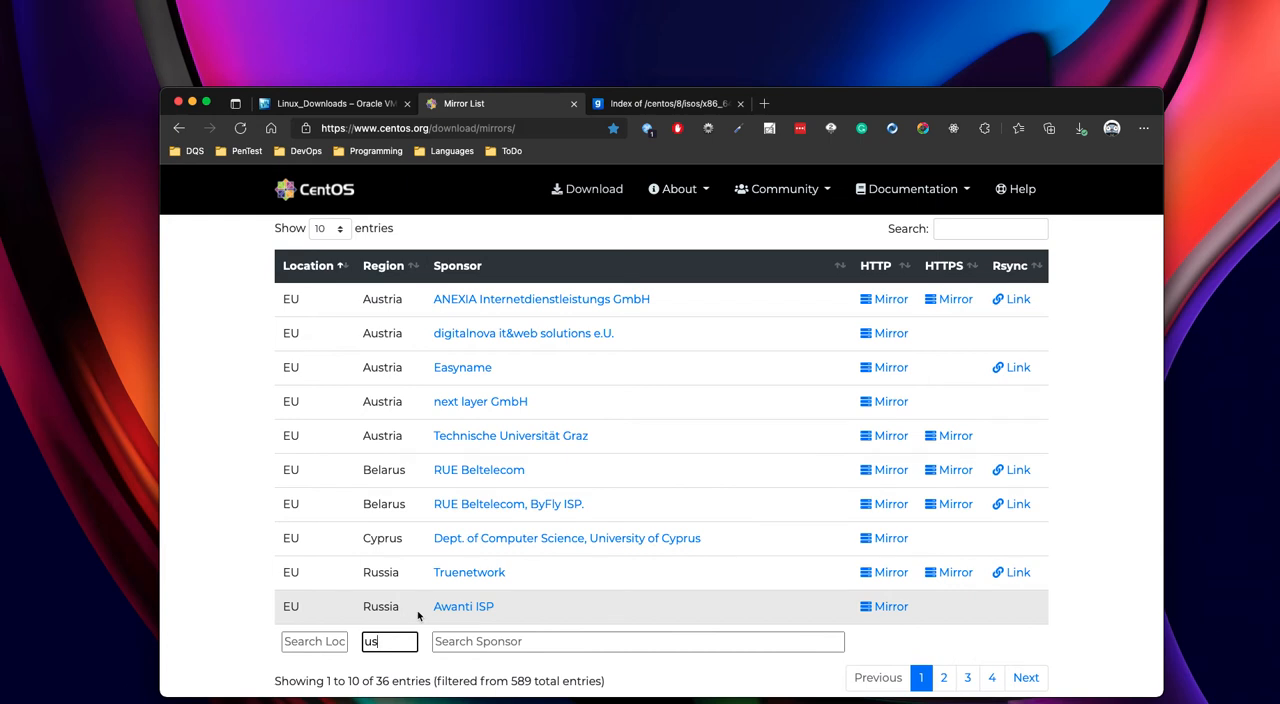
pyautogui.press('BackSpace')
pyautogui.press('BackSpace')
pyautogui.write('br')
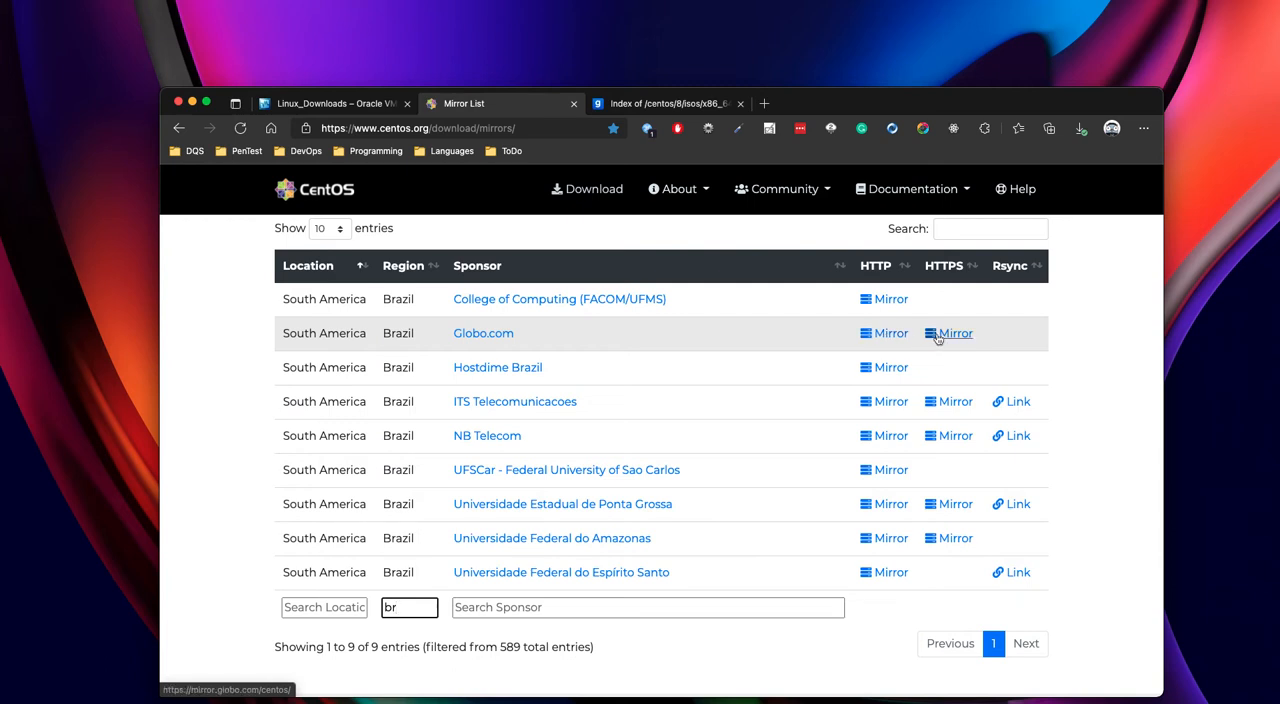
# - In the Globo mirror, go up to the /centos/8/ index and open the isos/x86_64 folder from there
pyautogui.click(674, 106)
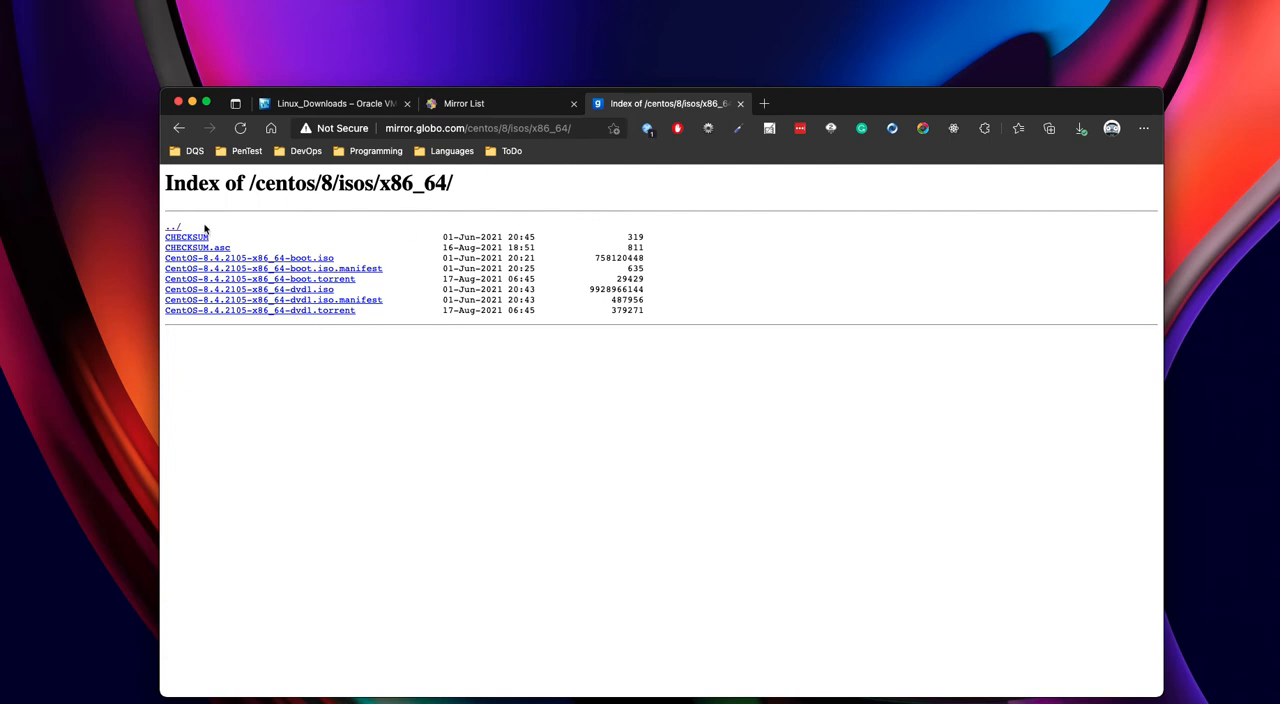
pyautogui.click(174, 227)
pyautogui.click(174, 227)
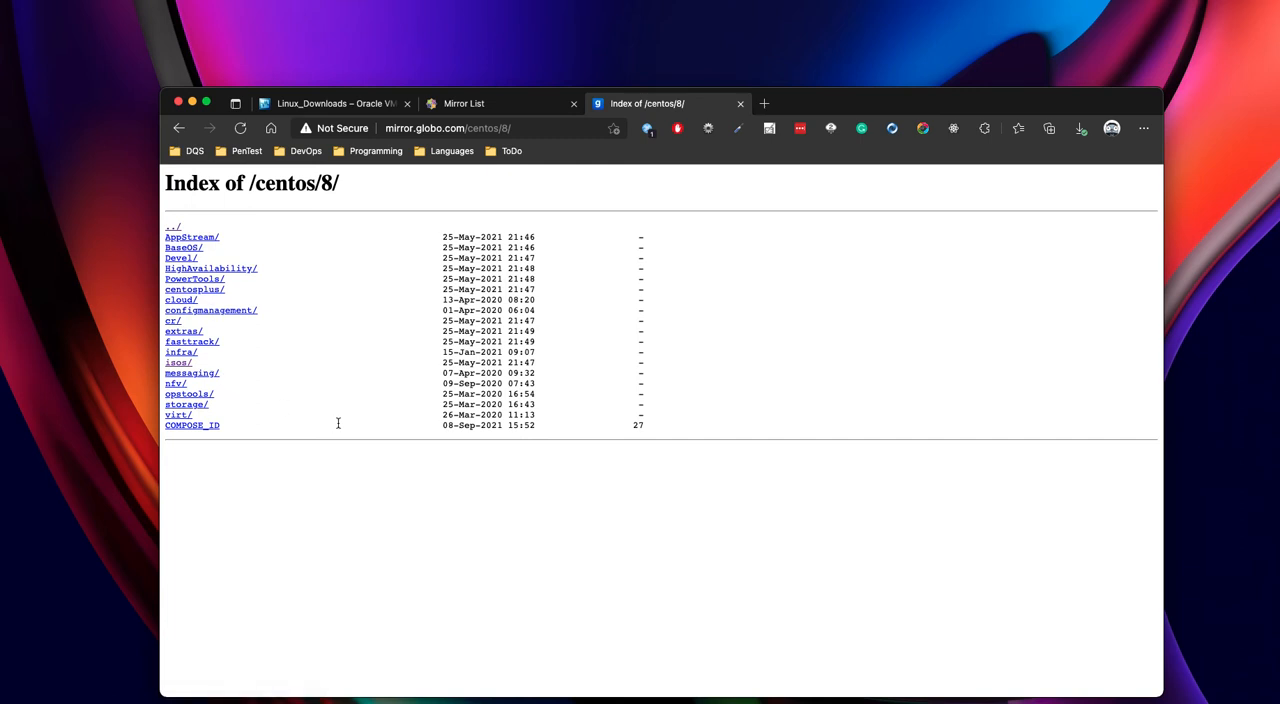
pyautogui.click(178, 363)
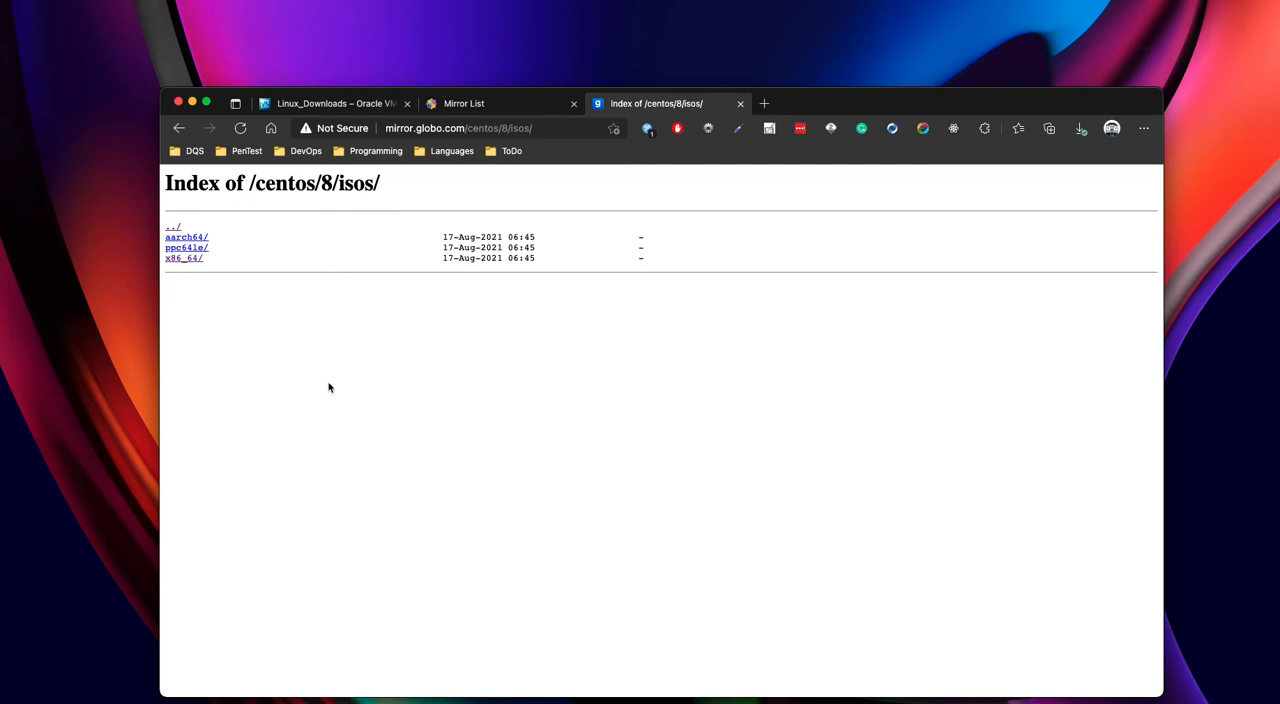
pyautogui.click(180, 258)
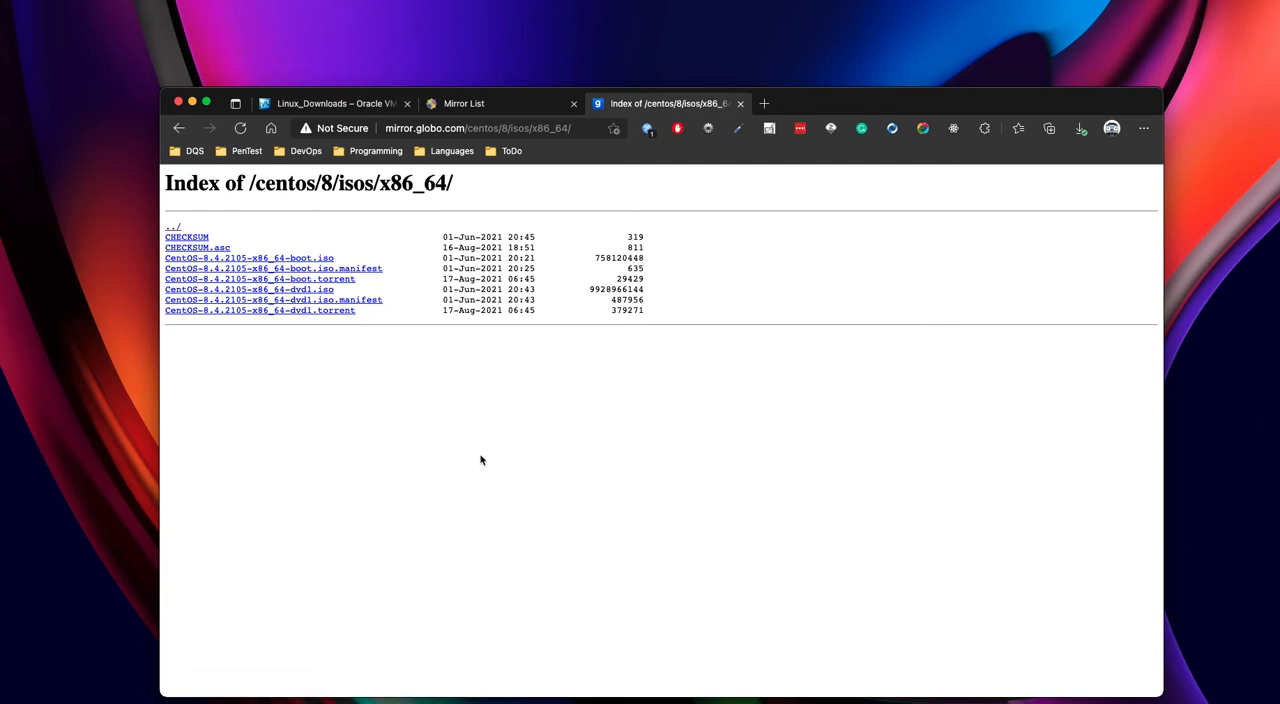
# - Switch to VirtualBox Manager and start a new virtual machine named "CentOS 8" with type Linux and version Red Hat (64-bit)
pyautogui.click(720, 690)
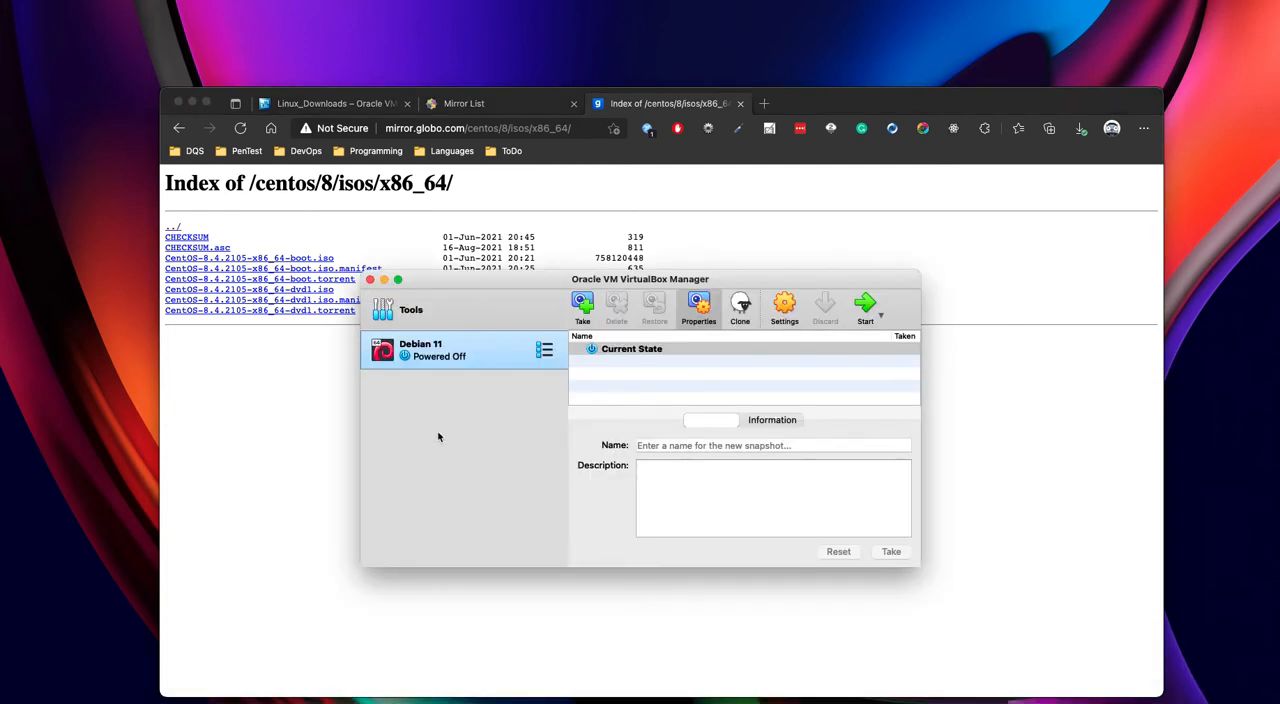
pyautogui.moveTo(496, 279); pyautogui.dragTo(492, 243)
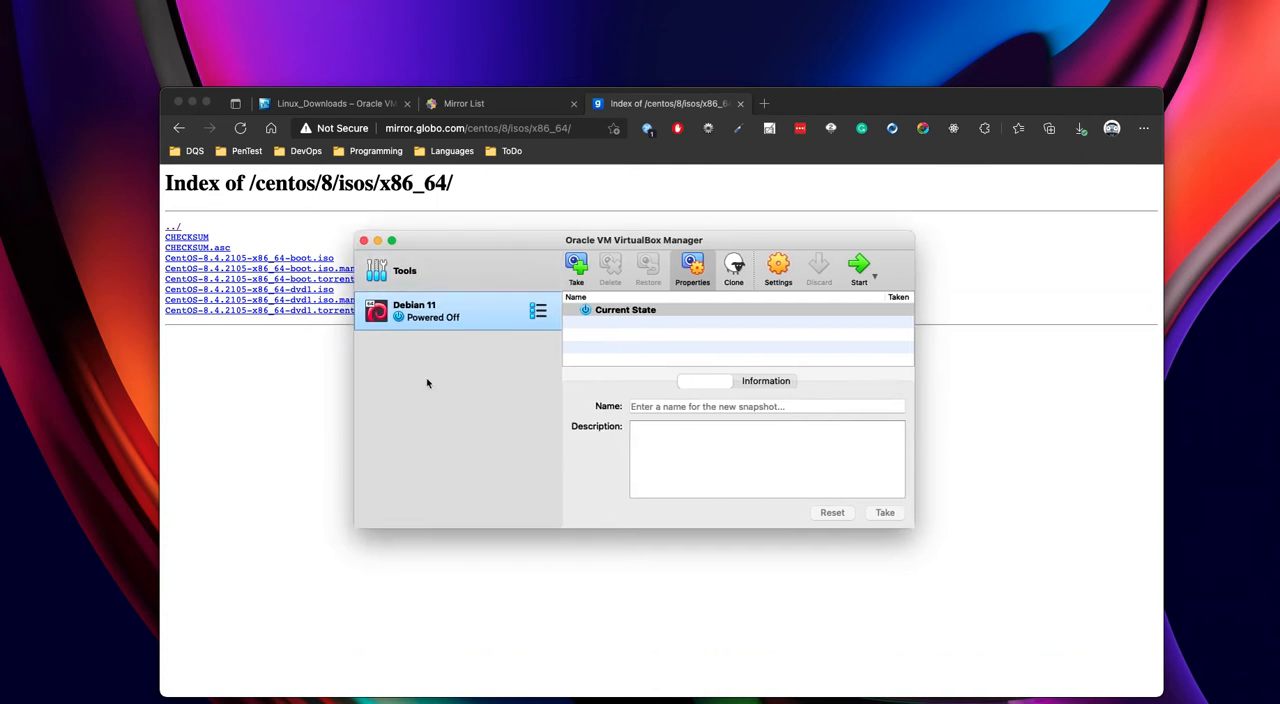
pyautogui.click(423, 271)
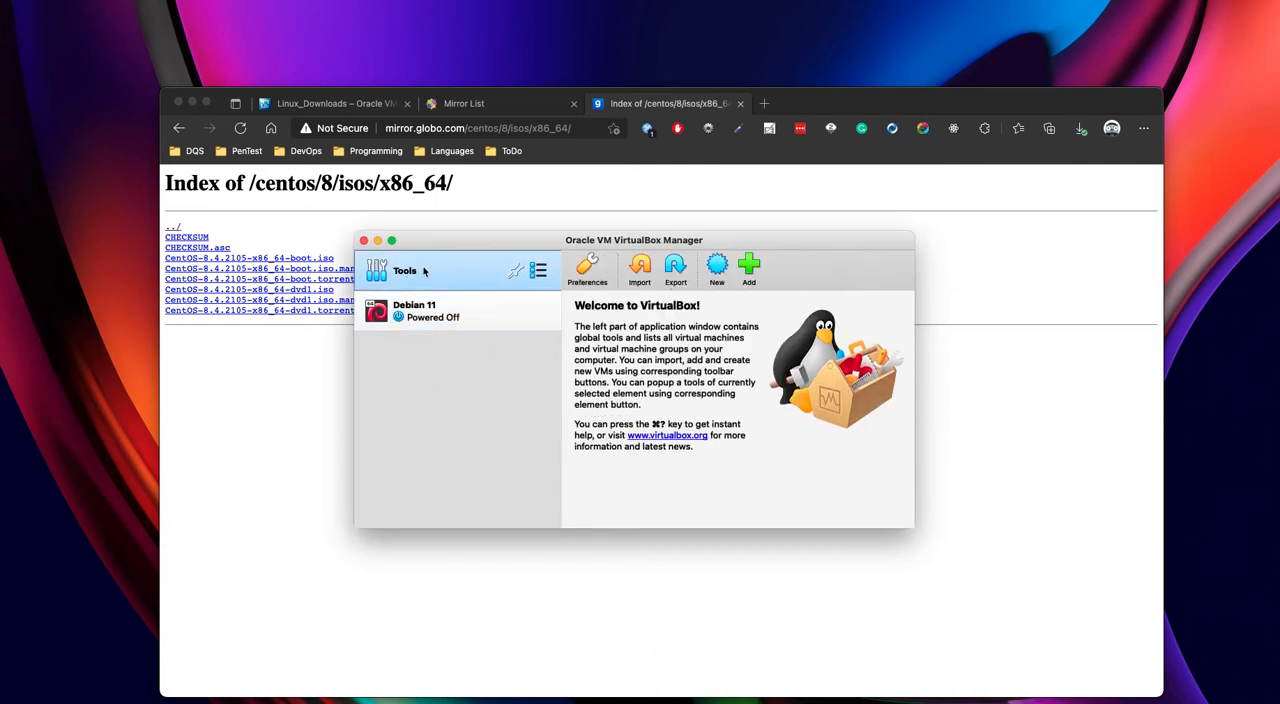
pyautogui.click(720, 267)
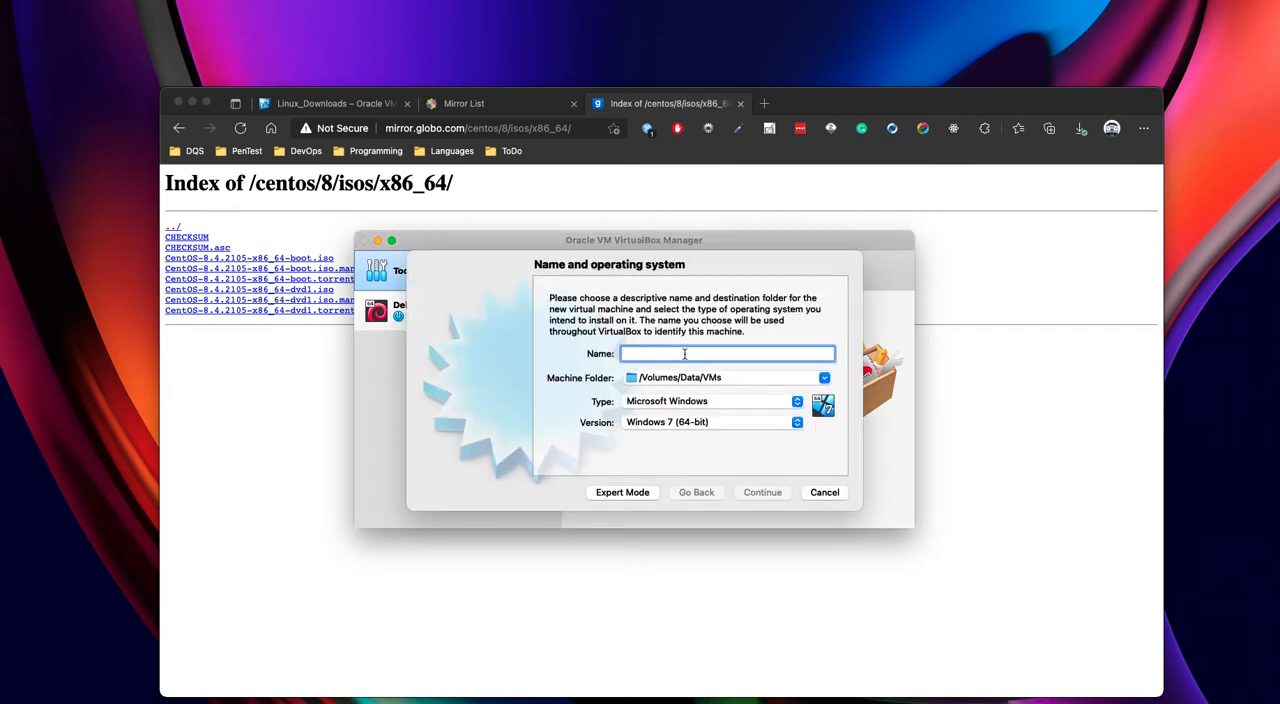
pyautogui.write('CentOS 8')
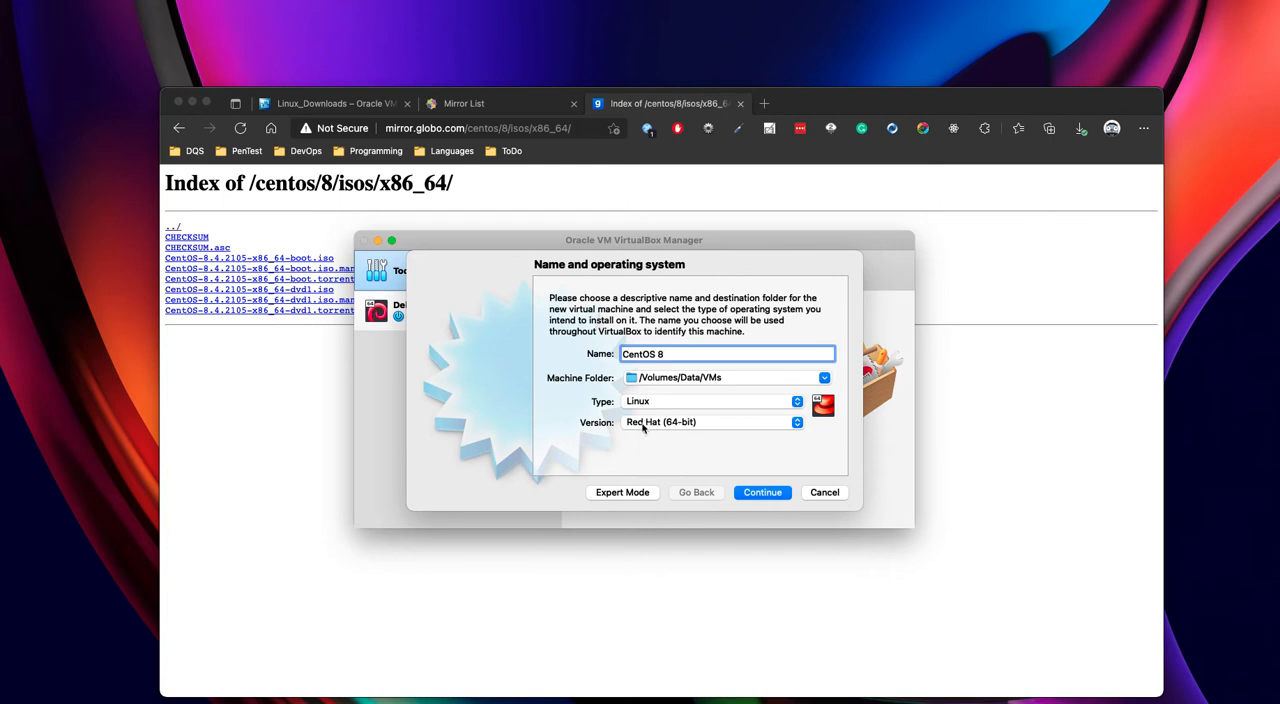
pyautogui.click(763, 493)
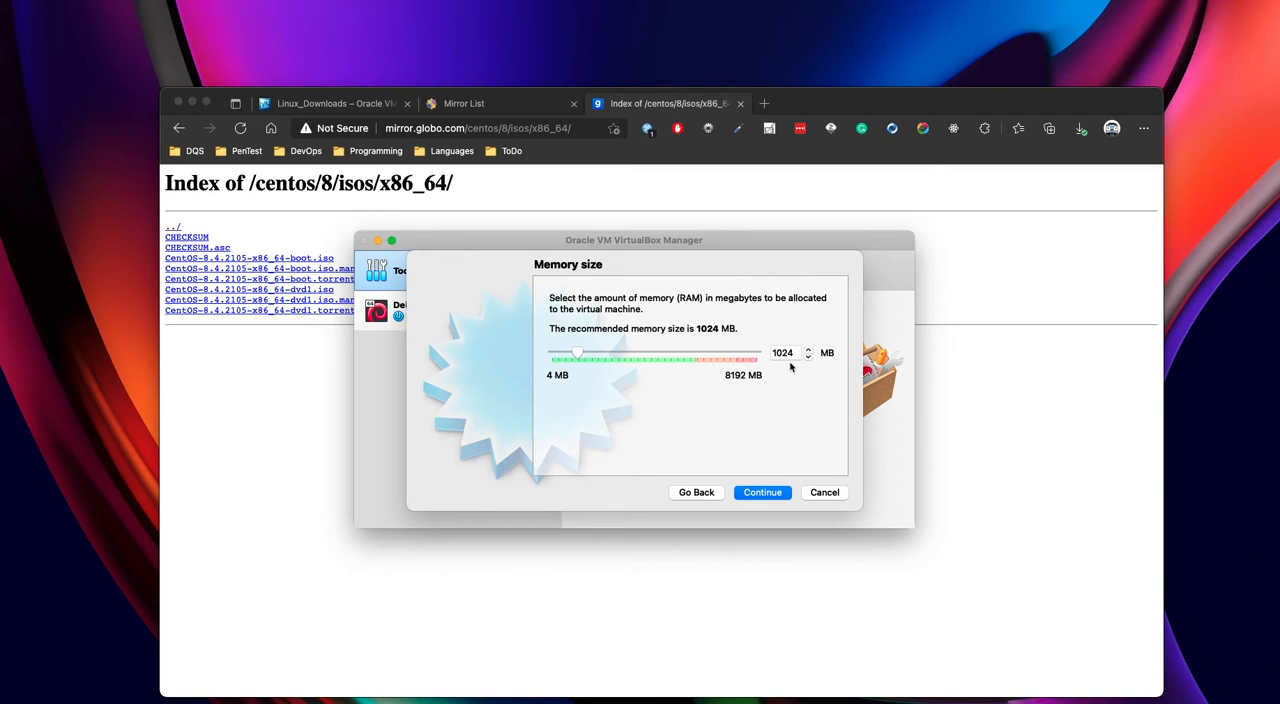
# - Accept 1024 MB of memory and create a dynamically allocated 8,00 GB VDI hard disk for the CentOS 8 machine
pyautogui.click(763, 493)
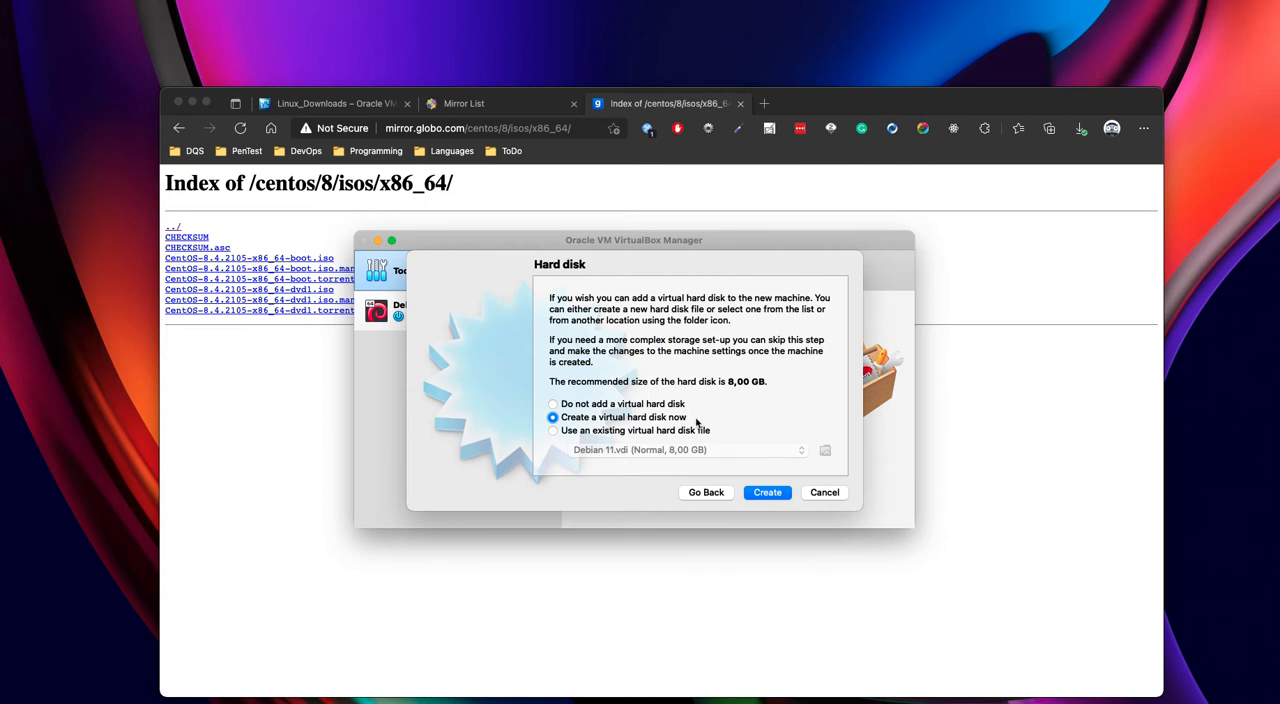
pyautogui.click(768, 495)
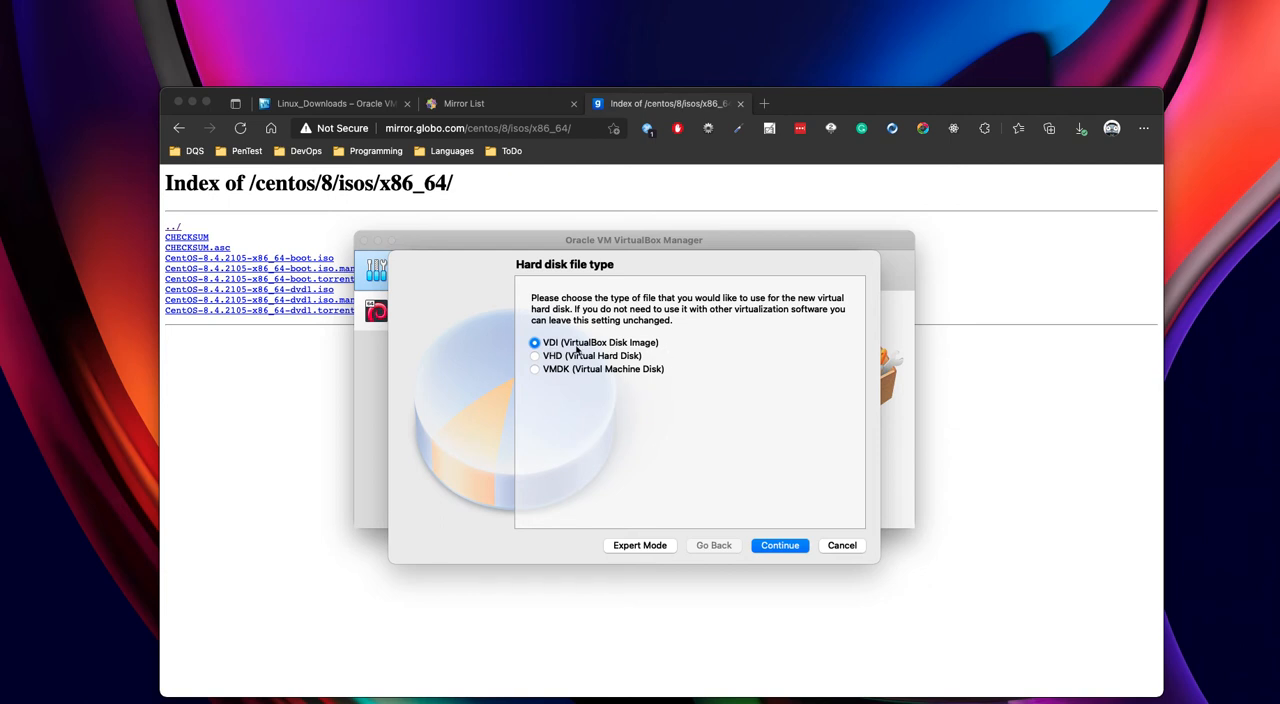
pyautogui.click(778, 546)
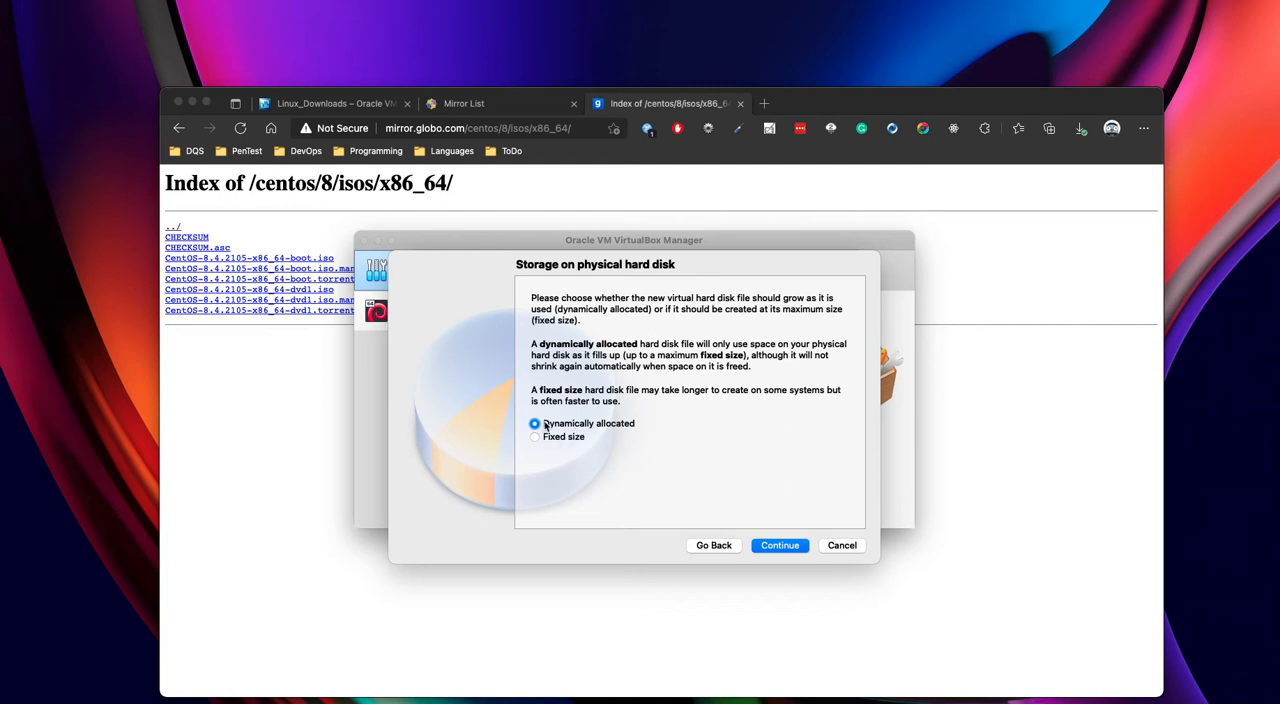
pyautogui.click(788, 547)
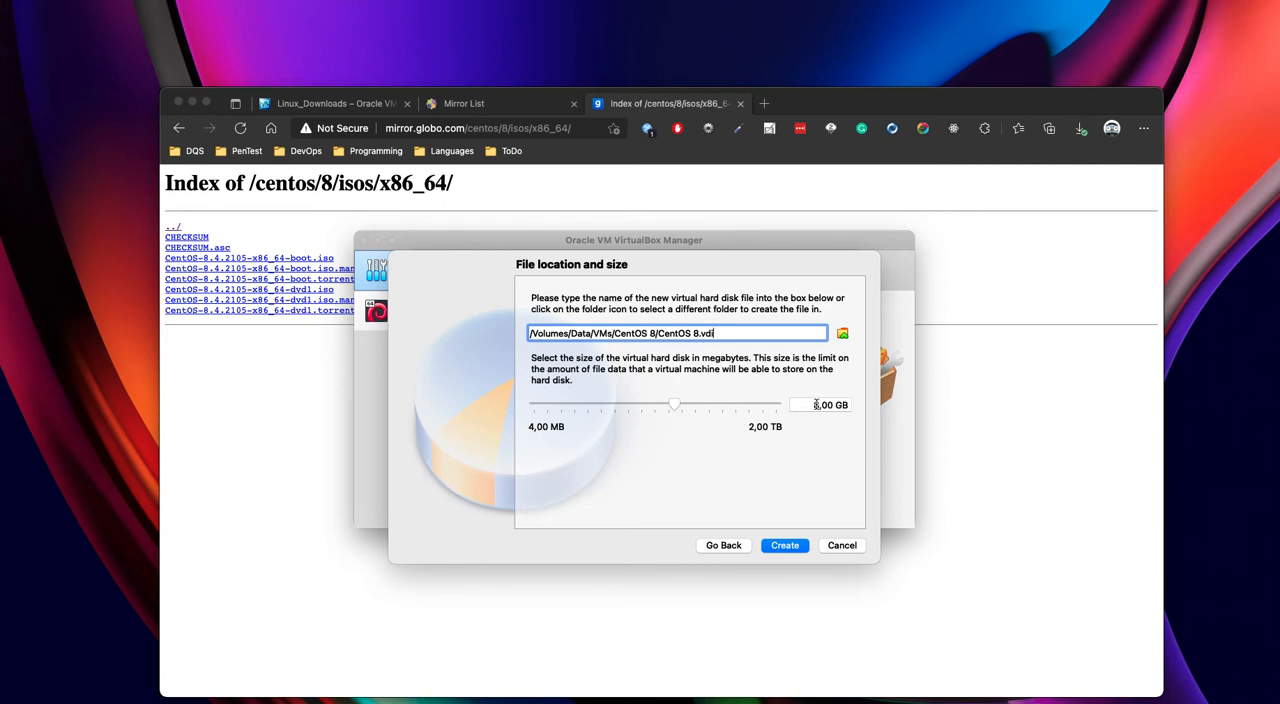
pyautogui.click(785, 545)
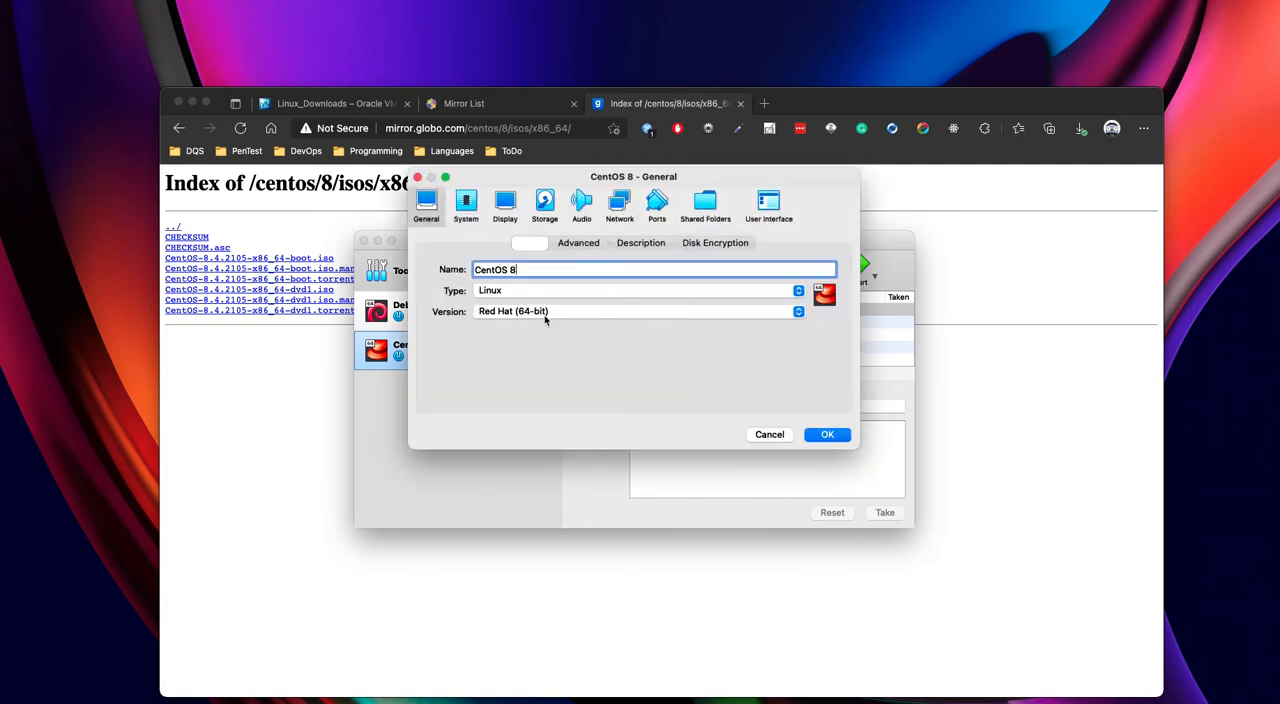
# - Review the CentOS 8 machine's advanced, description and disk encryption settings, and its motherboard, processor and acceleration settings
pyautogui.click(583, 244)
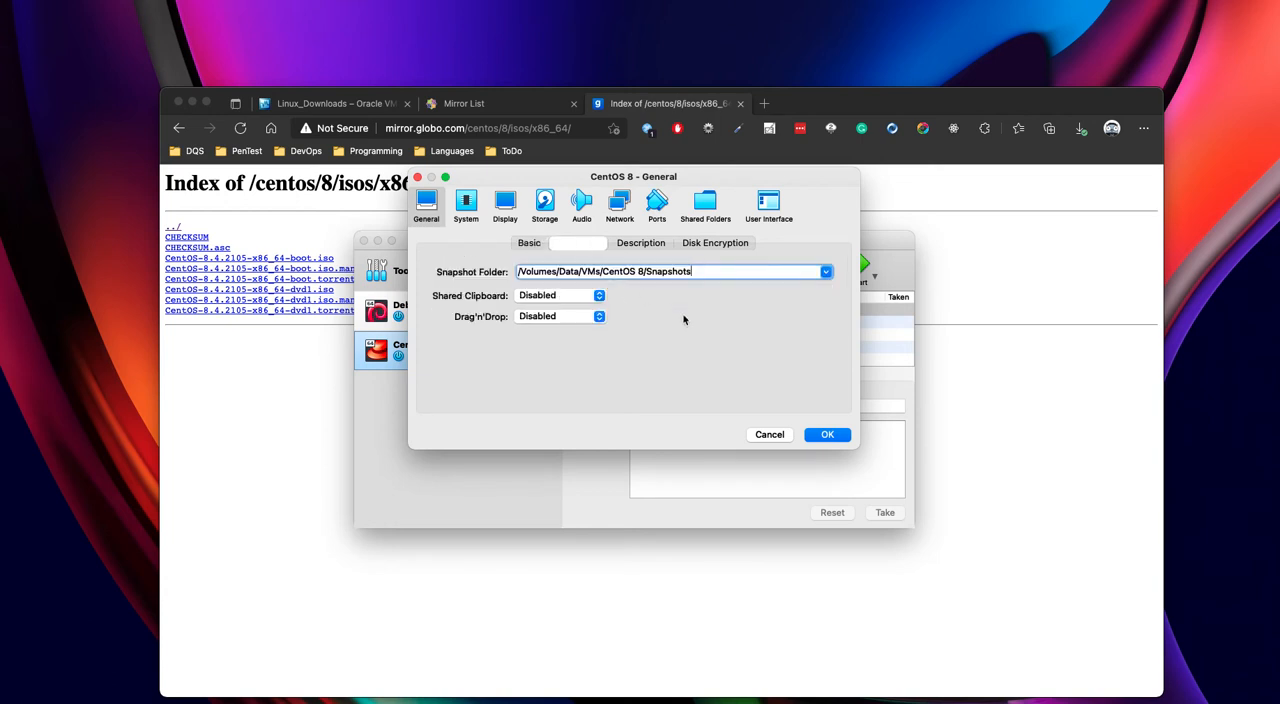
pyautogui.click(648, 246)
pyautogui.click(711, 246)
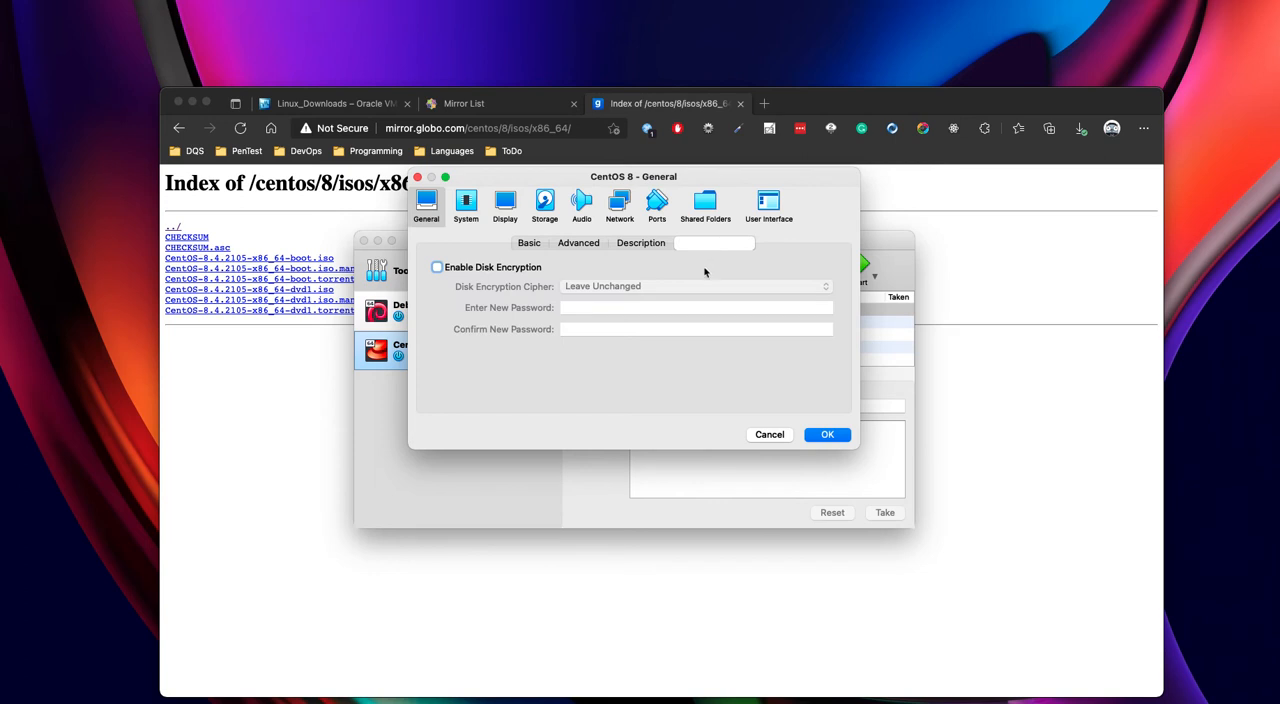
pyautogui.click(468, 210)
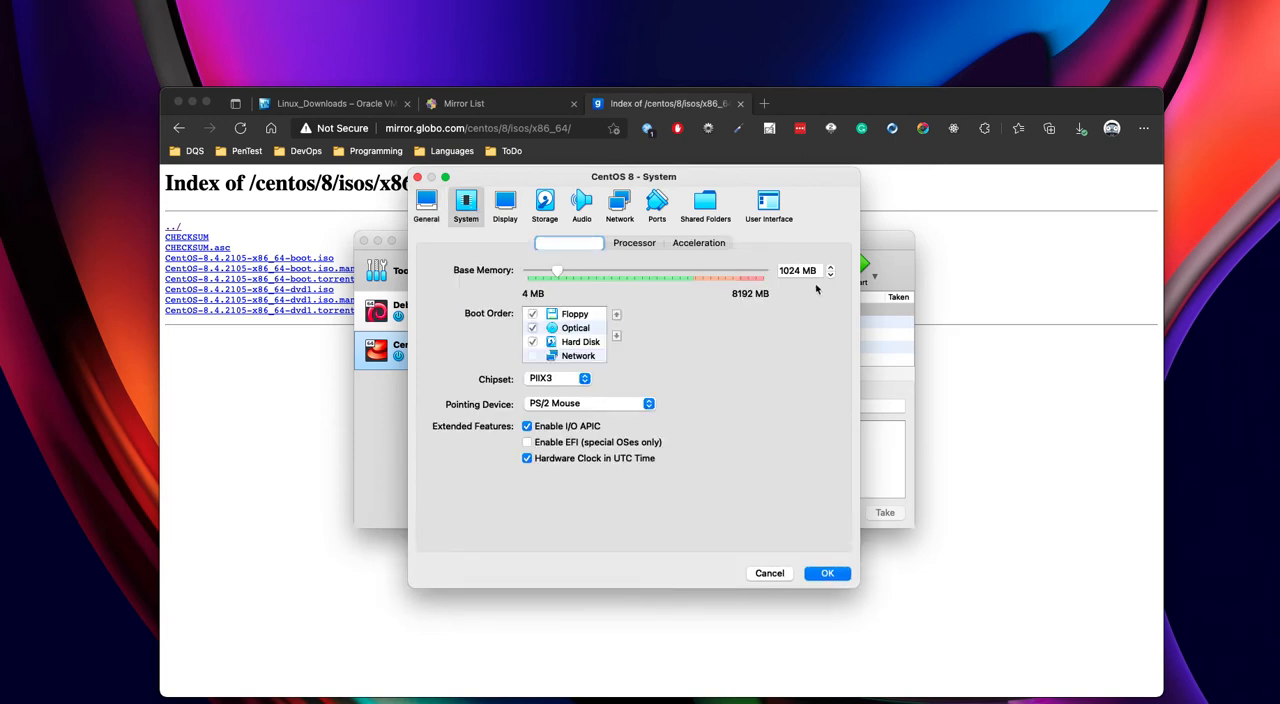
pyautogui.click(634, 250)
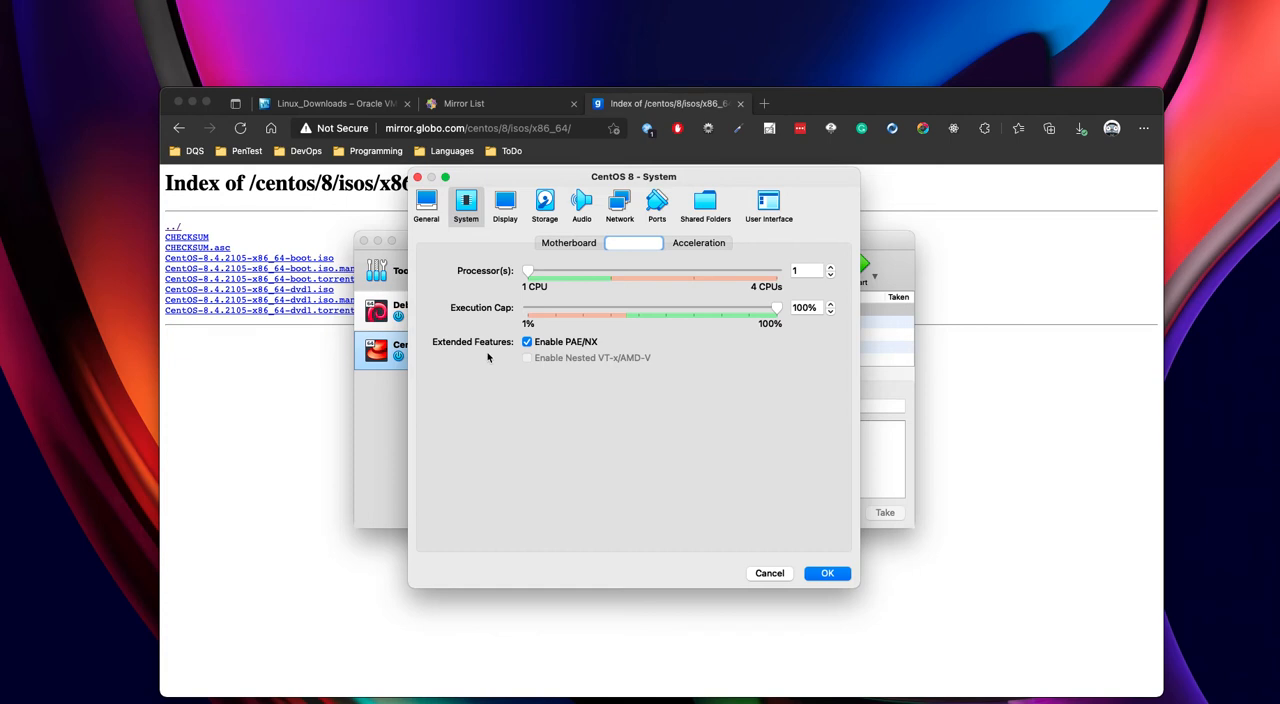
pyautogui.click(699, 247)
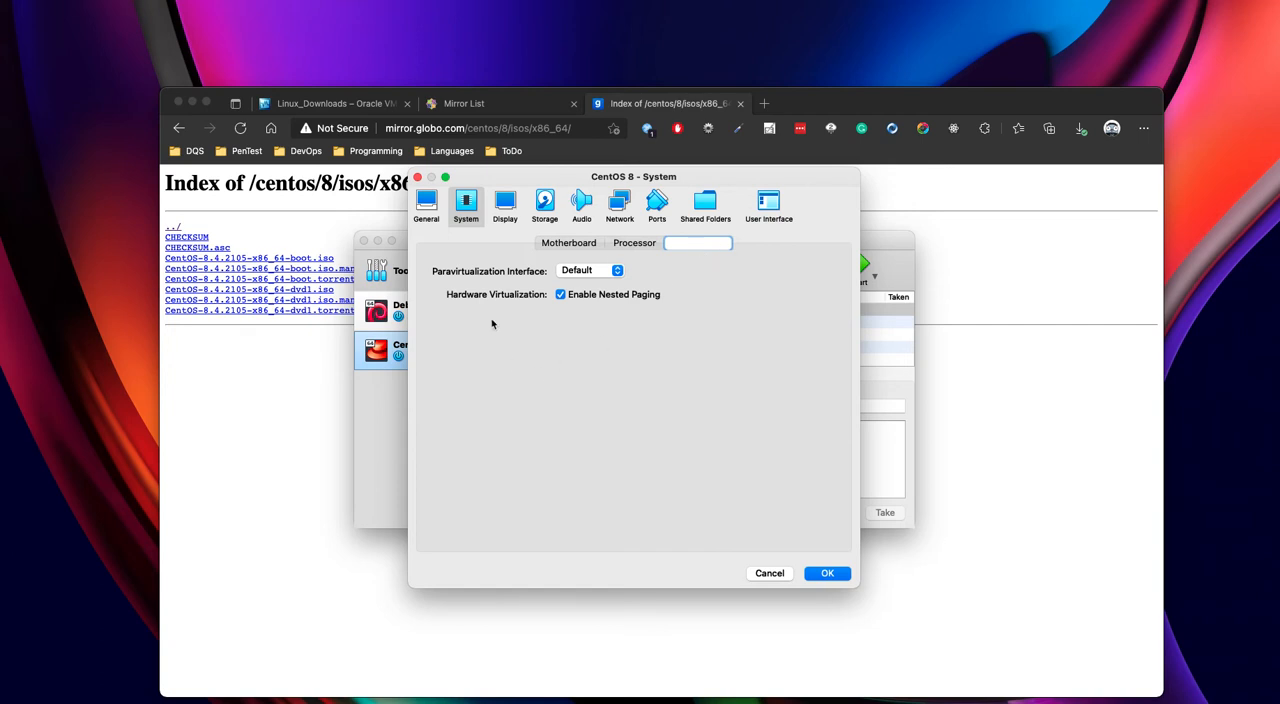
# - Review the CentOS 8 machine's screen, remote display and recording settings
pyautogui.click(506, 209)
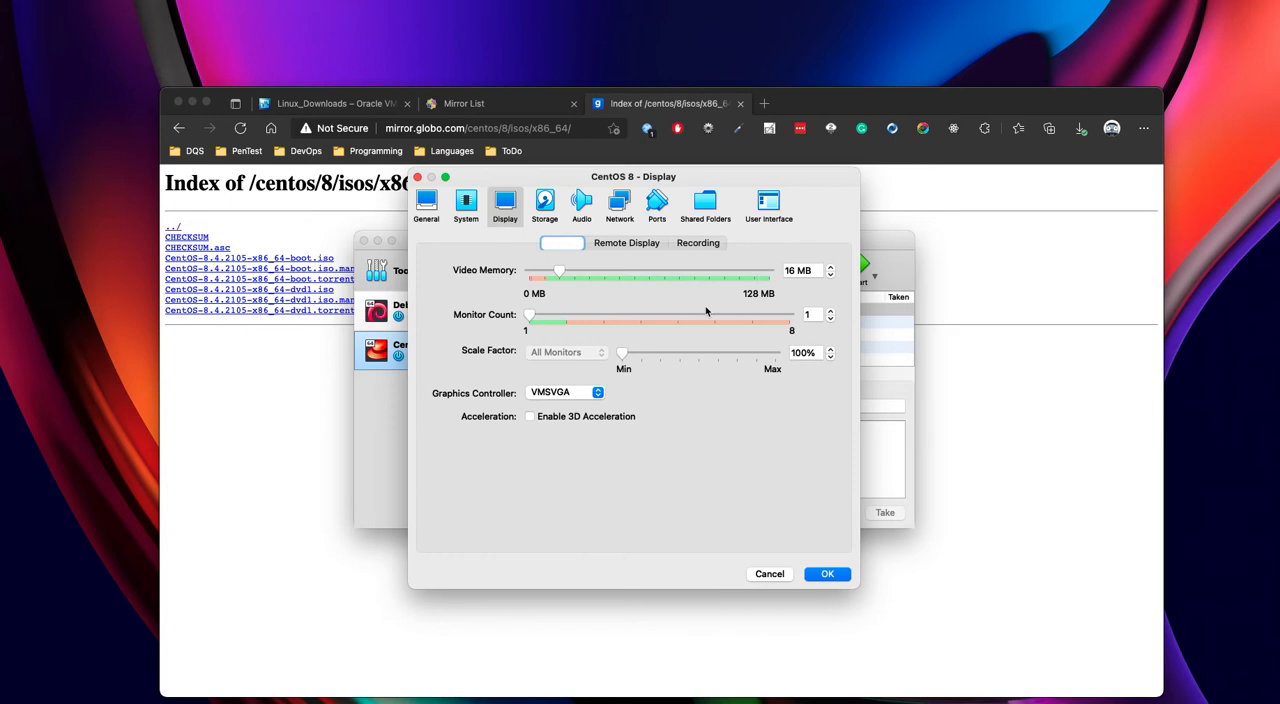
pyautogui.click(620, 244)
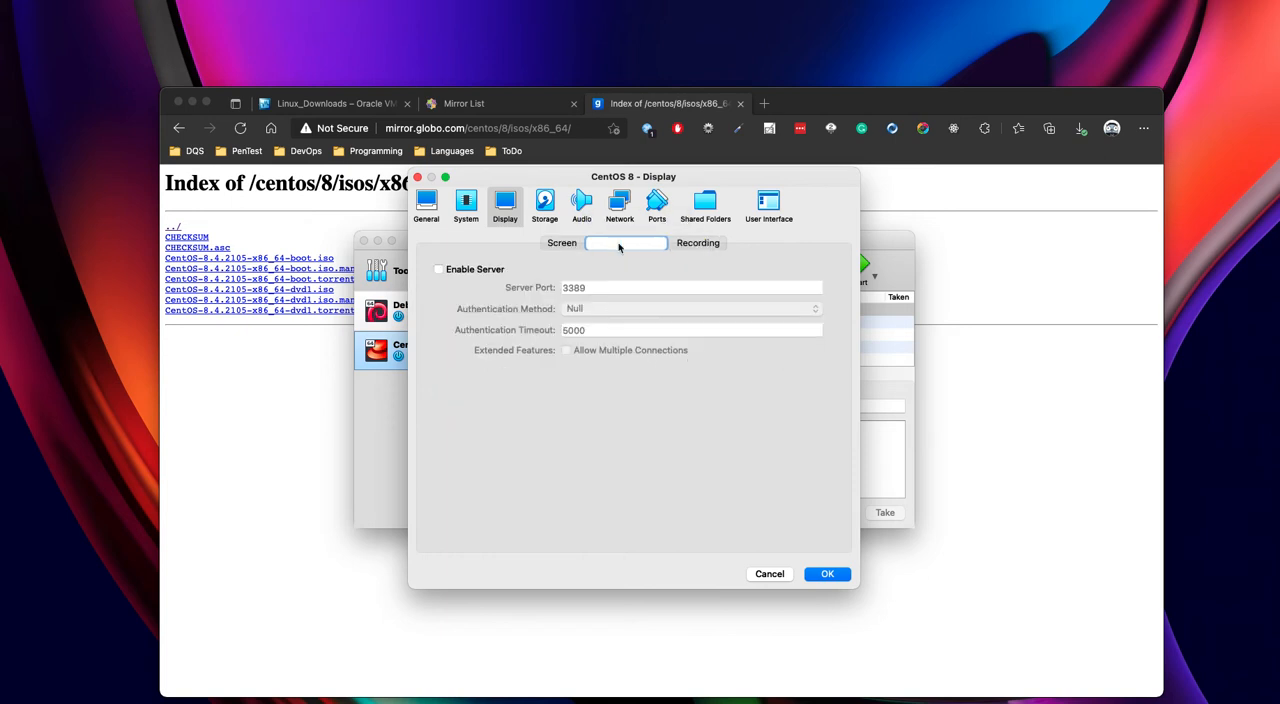
pyautogui.click(702, 248)
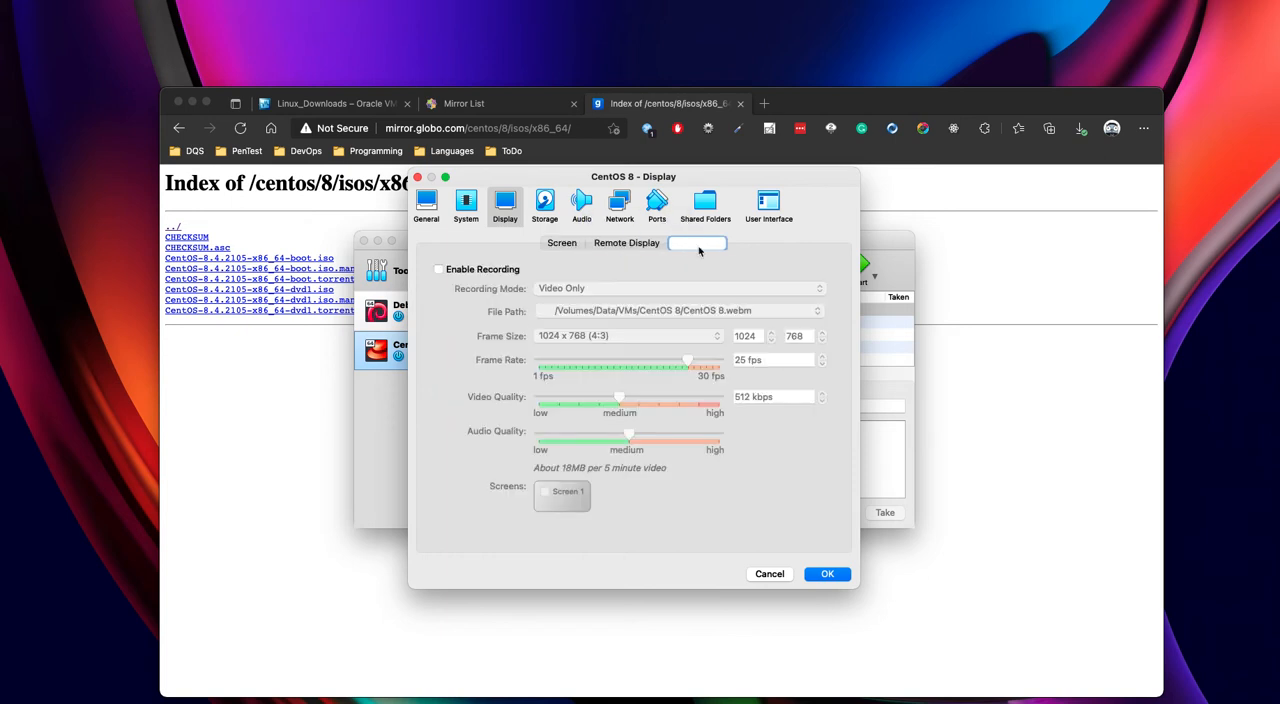
# - Disable the CentOS 8 machine's audio and attach network adapter 1 to Bridged Adapter, checking its advanced options
pyautogui.click(581, 205)
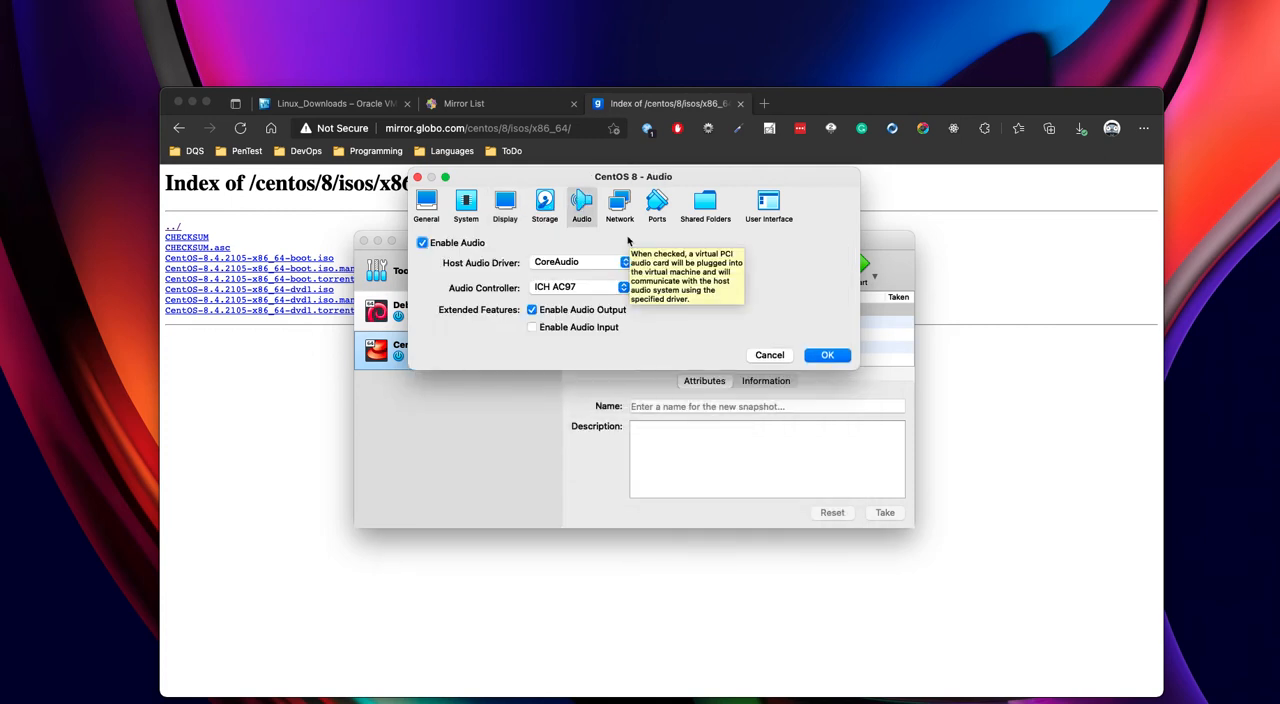
pyautogui.click(455, 243)
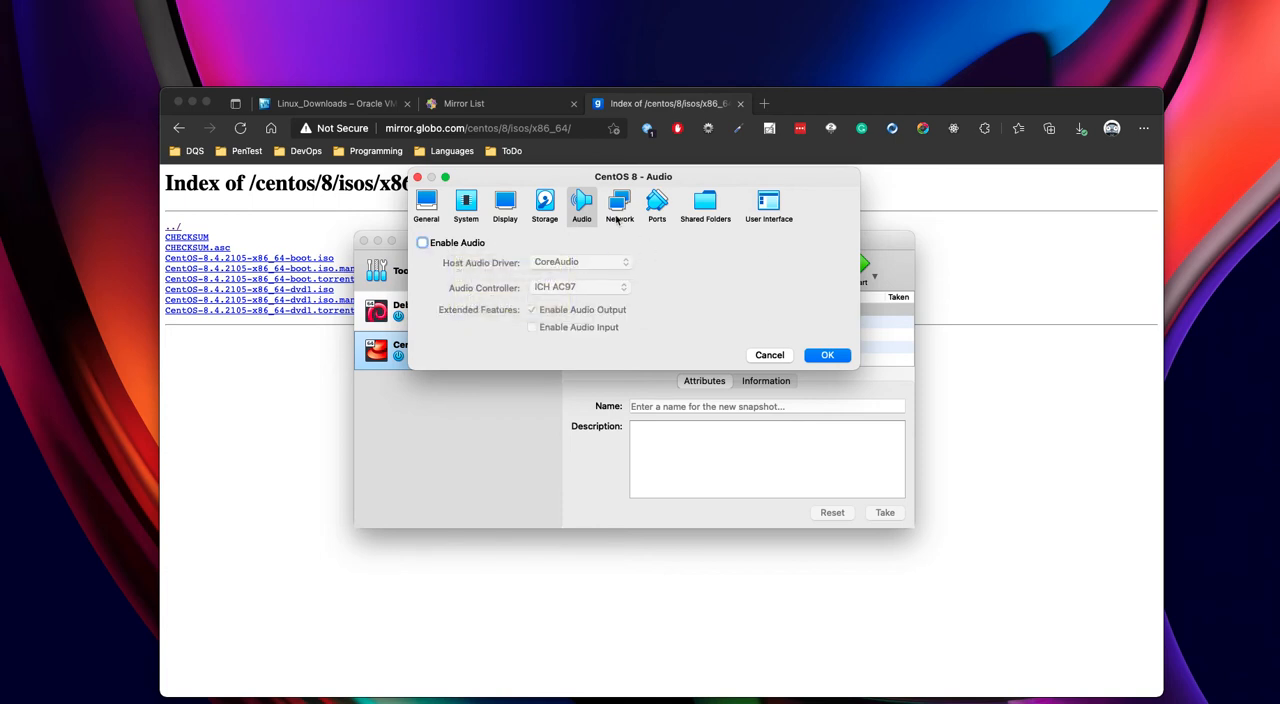
pyautogui.click(620, 205)
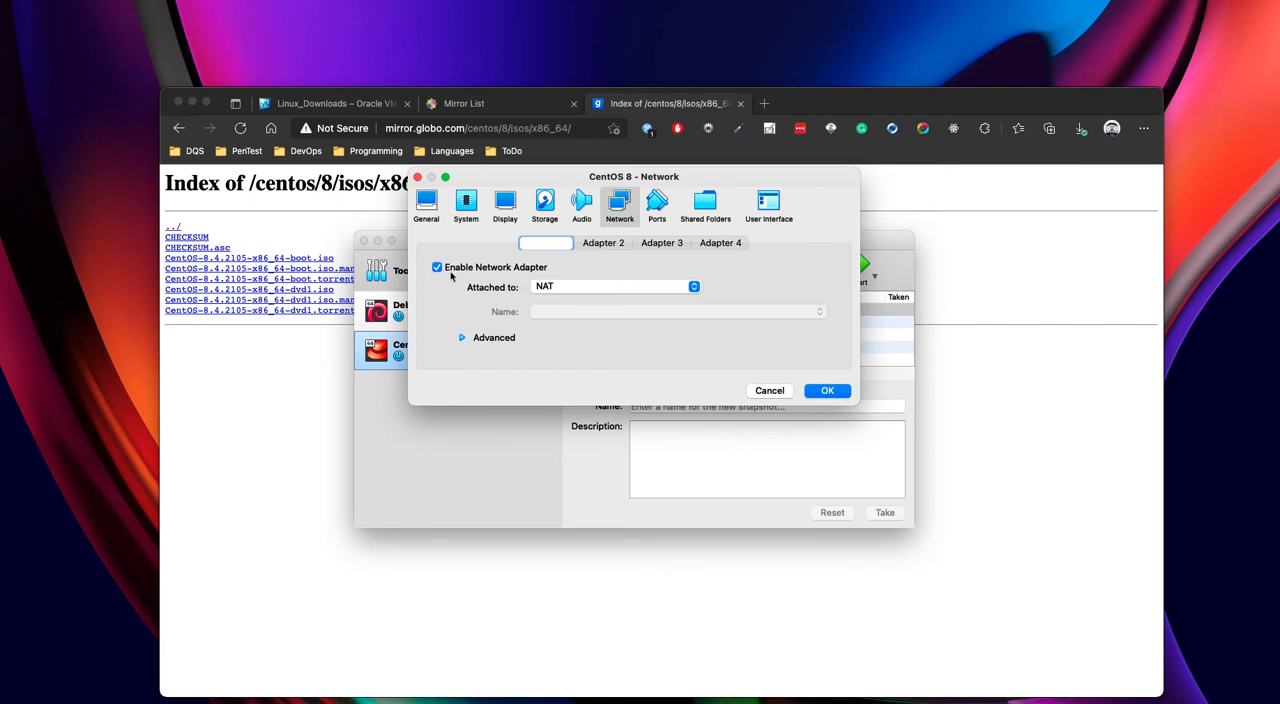
pyautogui.click(589, 287)
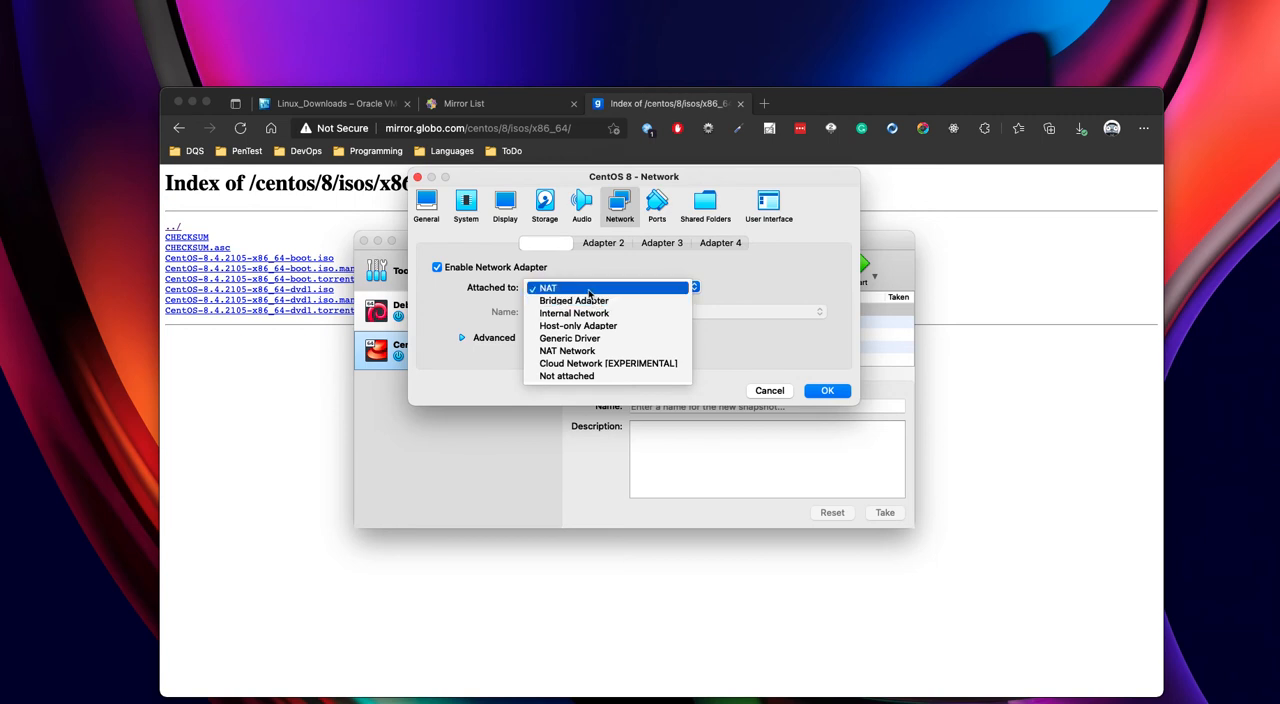
pyautogui.click(611, 305)
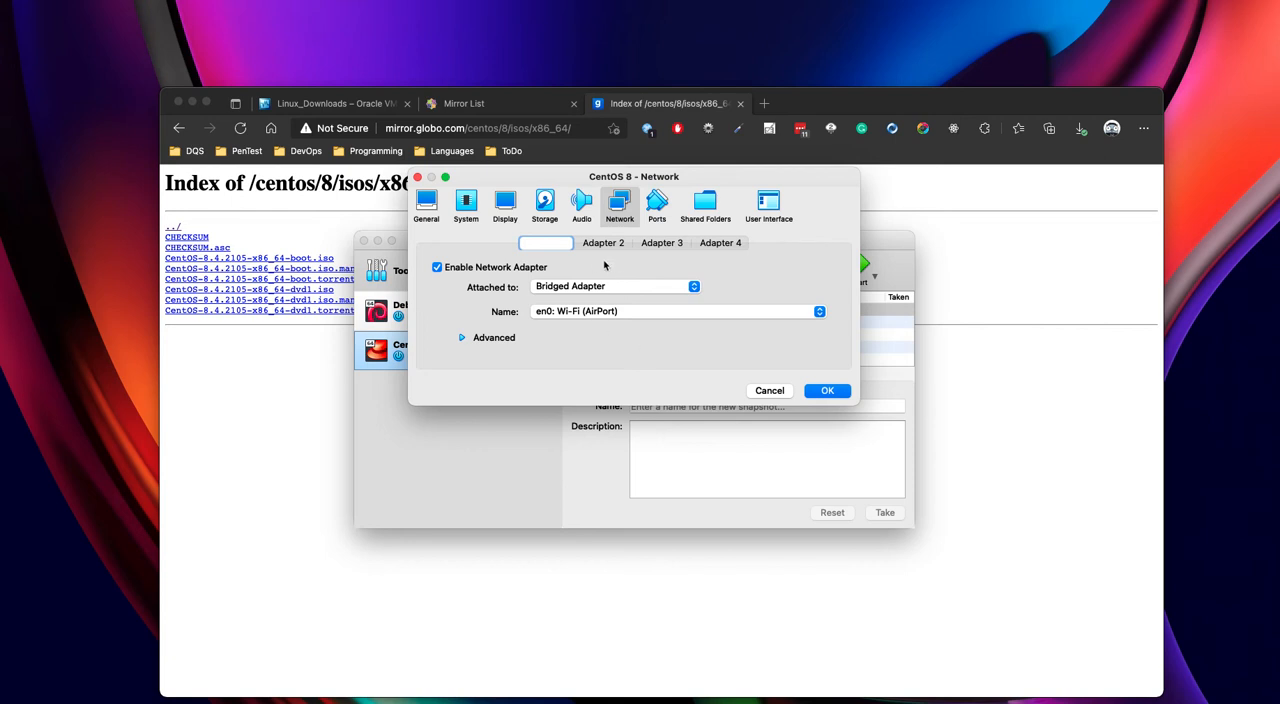
pyautogui.click(463, 339)
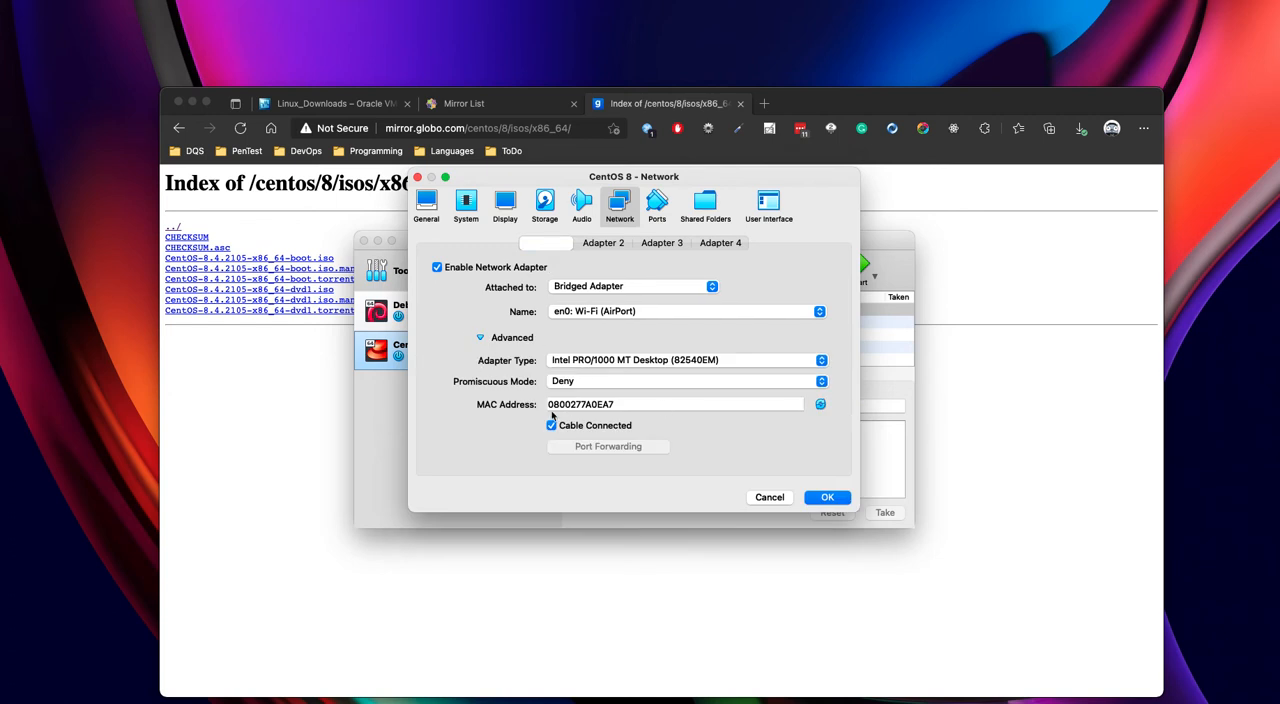
pyautogui.click(481, 338)
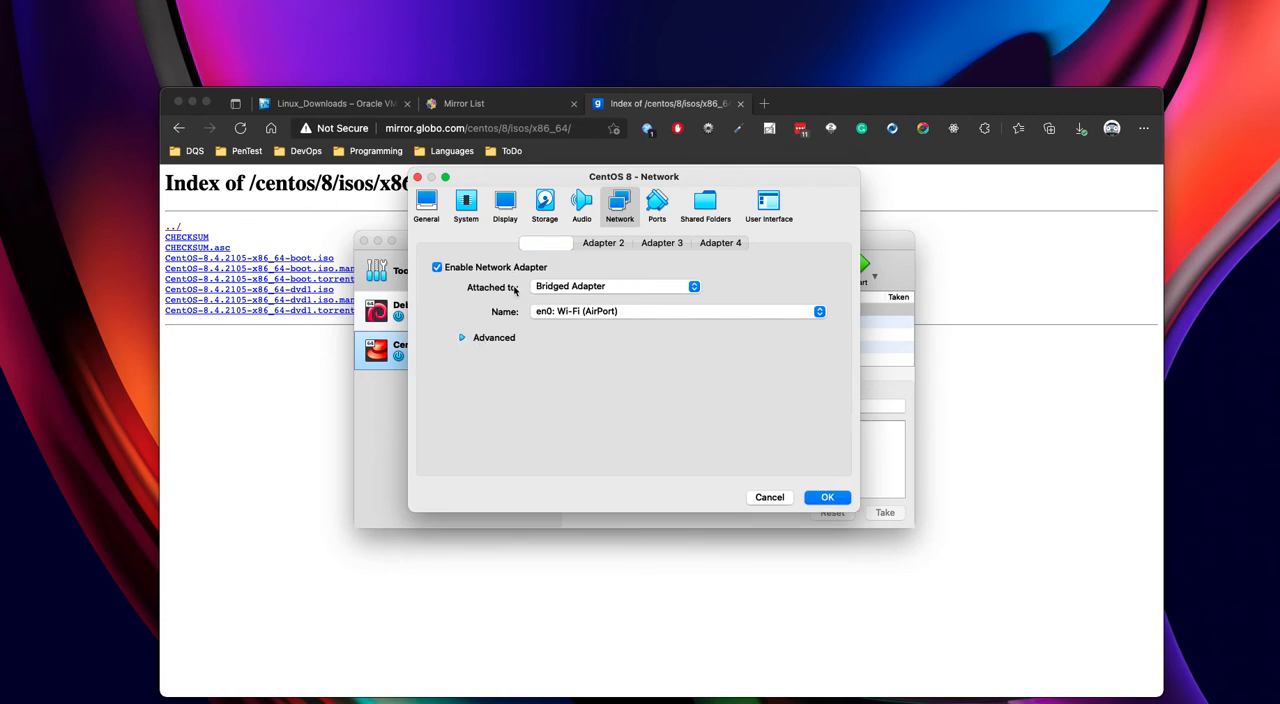
# - Review the machine's serial port, shared folder and user interface settings
pyautogui.click(658, 200)
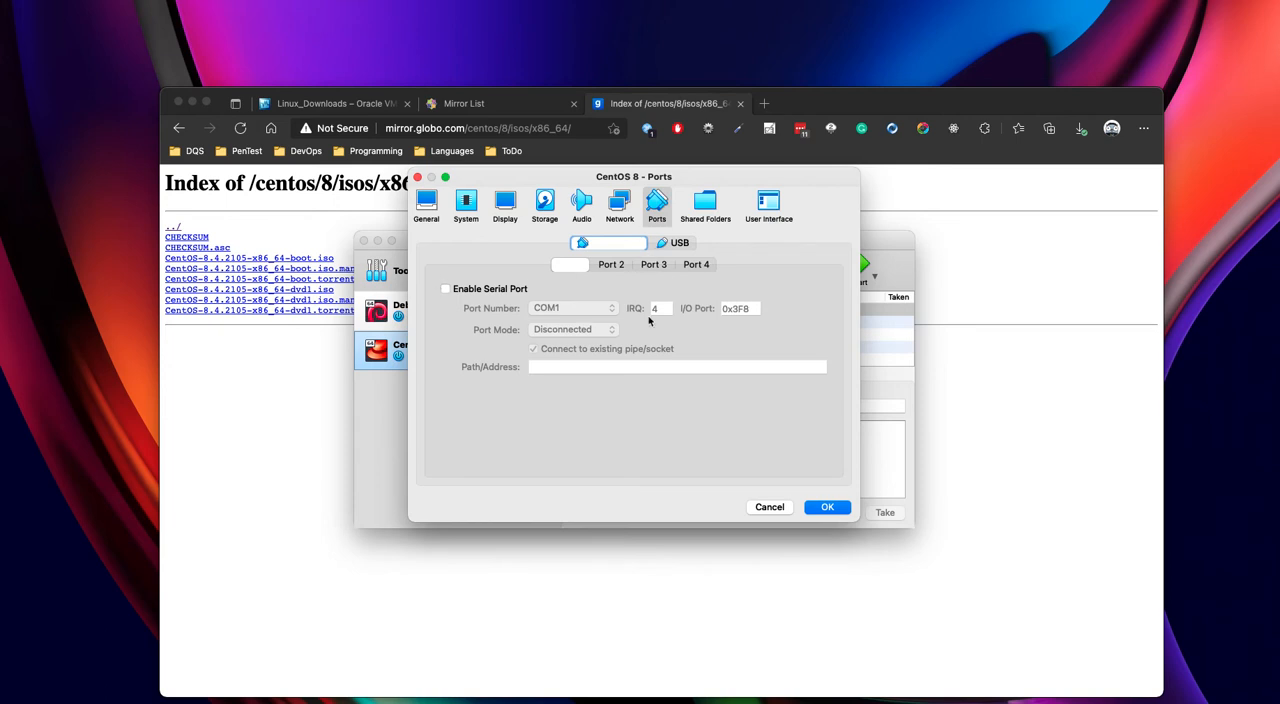
pyautogui.click(704, 208)
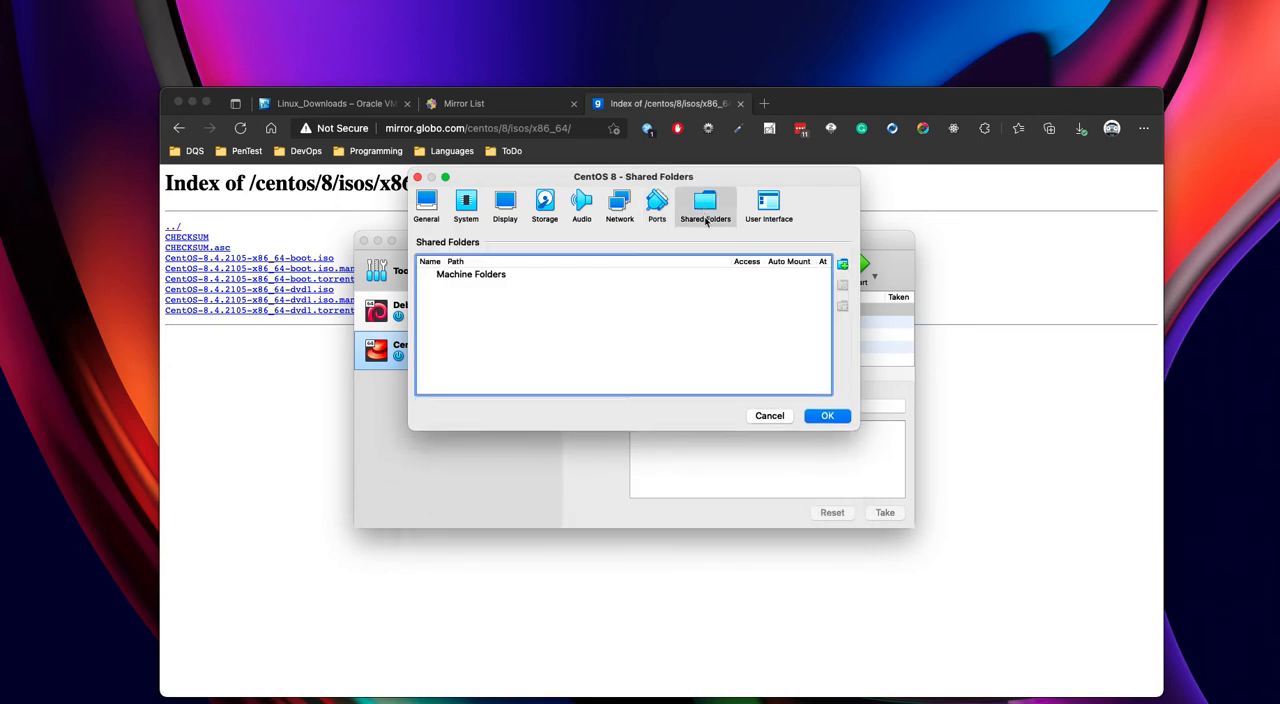
pyautogui.click(766, 206)
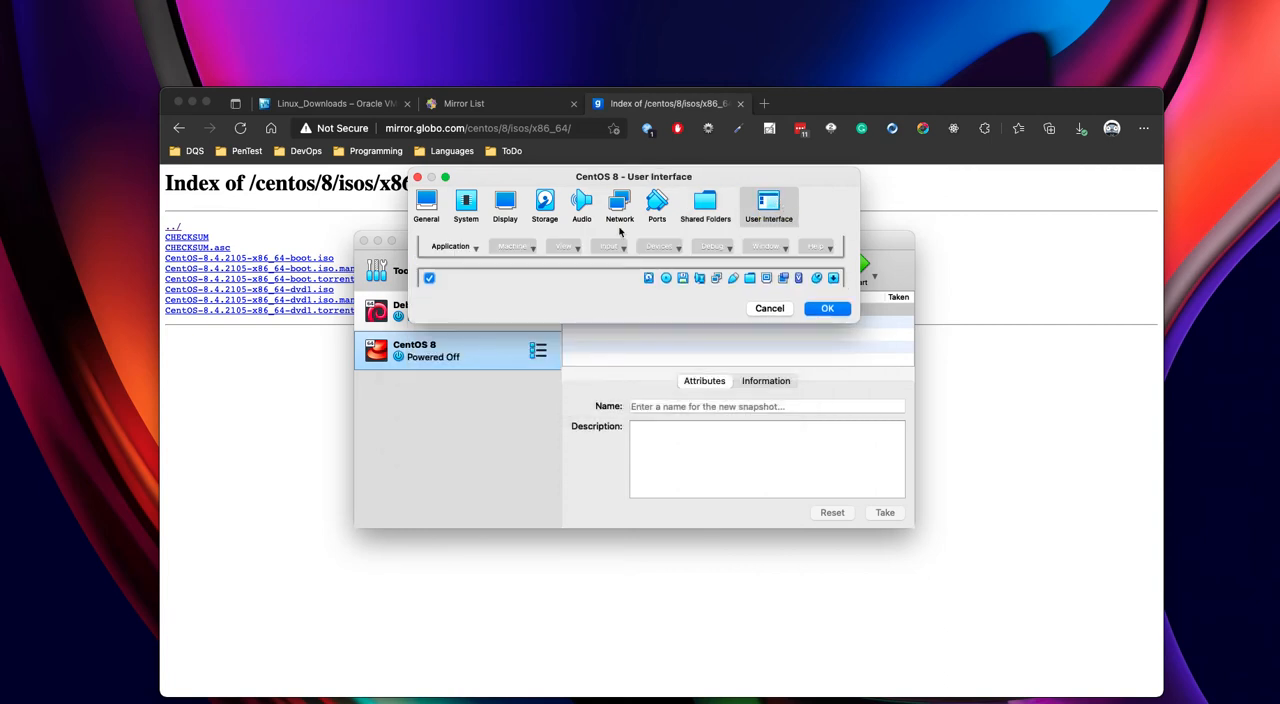
# - Load CentOS-8.4.2105-x86_64-boot.iso from the Isos folder into the empty IDE optical drive and save the machine's settings
pyautogui.click(544, 207)
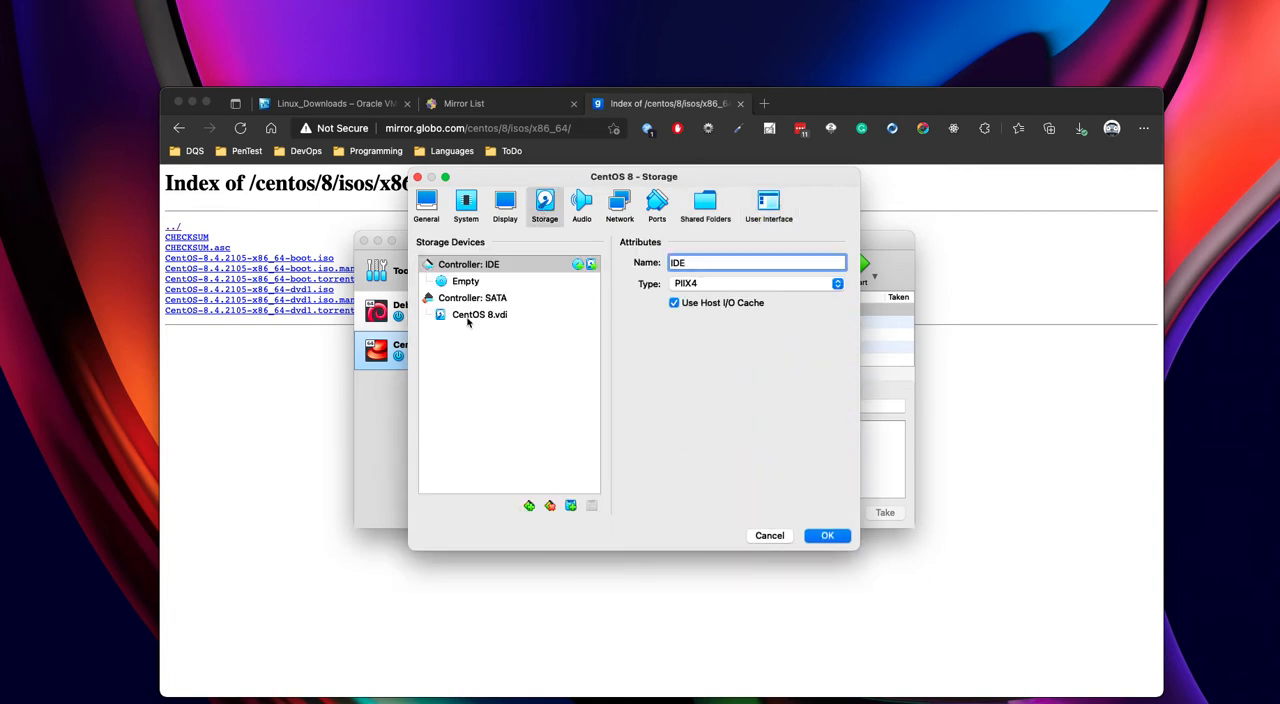
pyautogui.click(468, 264)
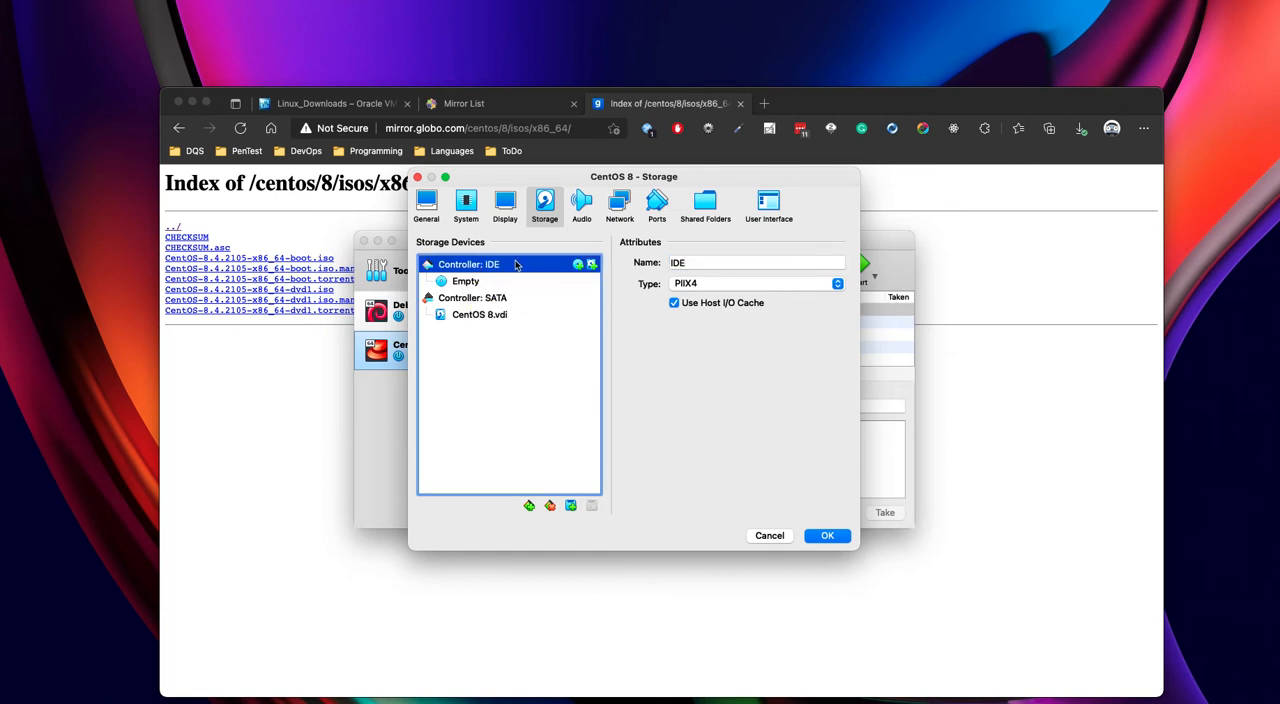
pyautogui.click(463, 284)
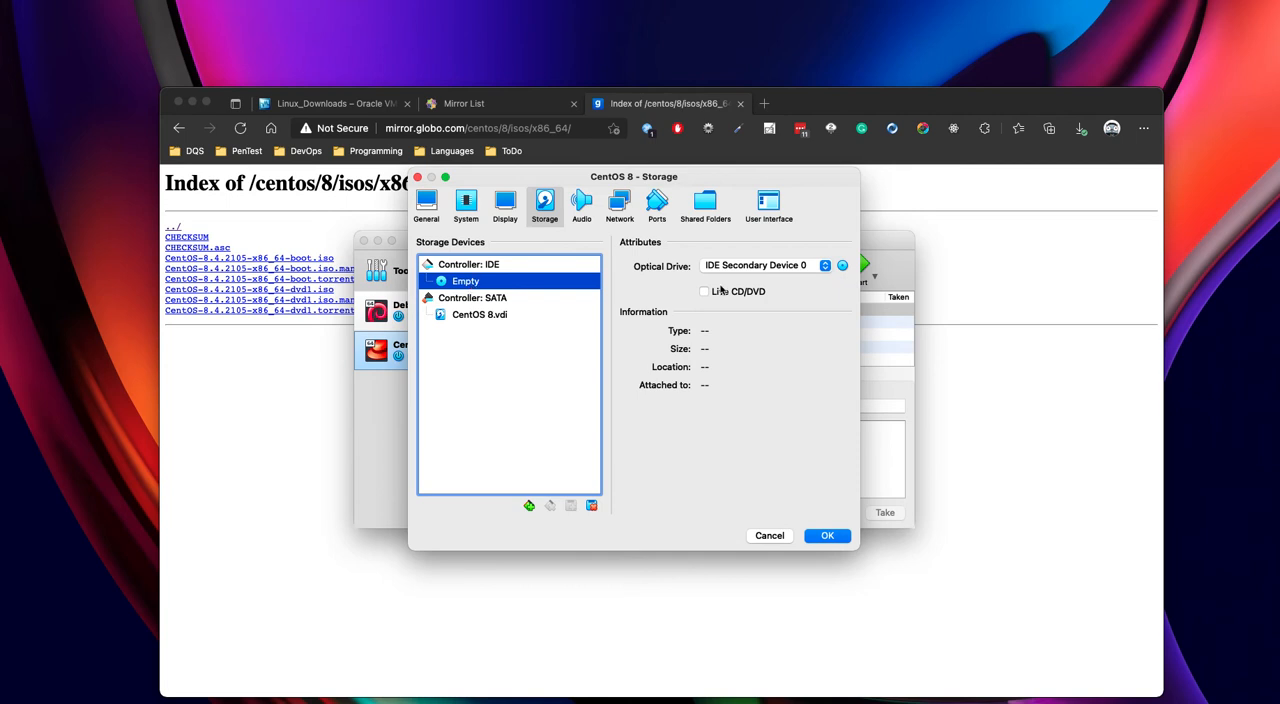
pyautogui.click(843, 266)
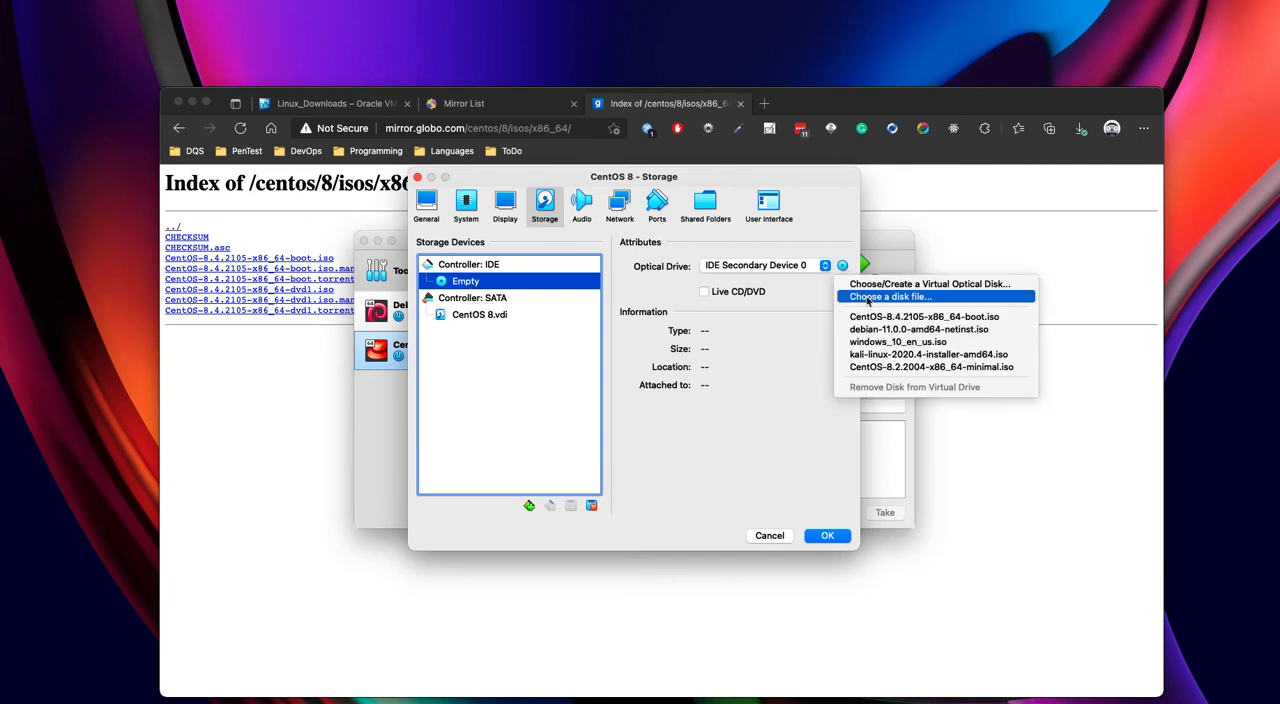
pyautogui.click(867, 298)
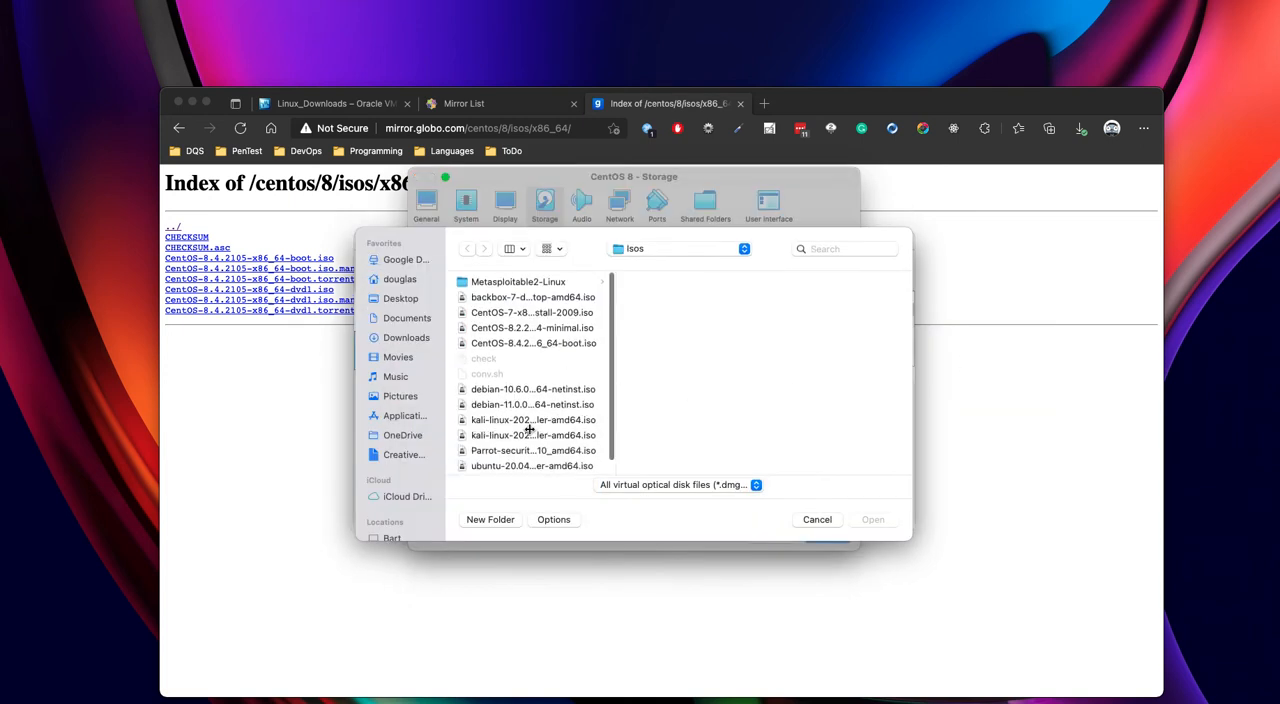
pyautogui.scroll(-1, 512, 424)
pyautogui.scroll(1, 512, 424)
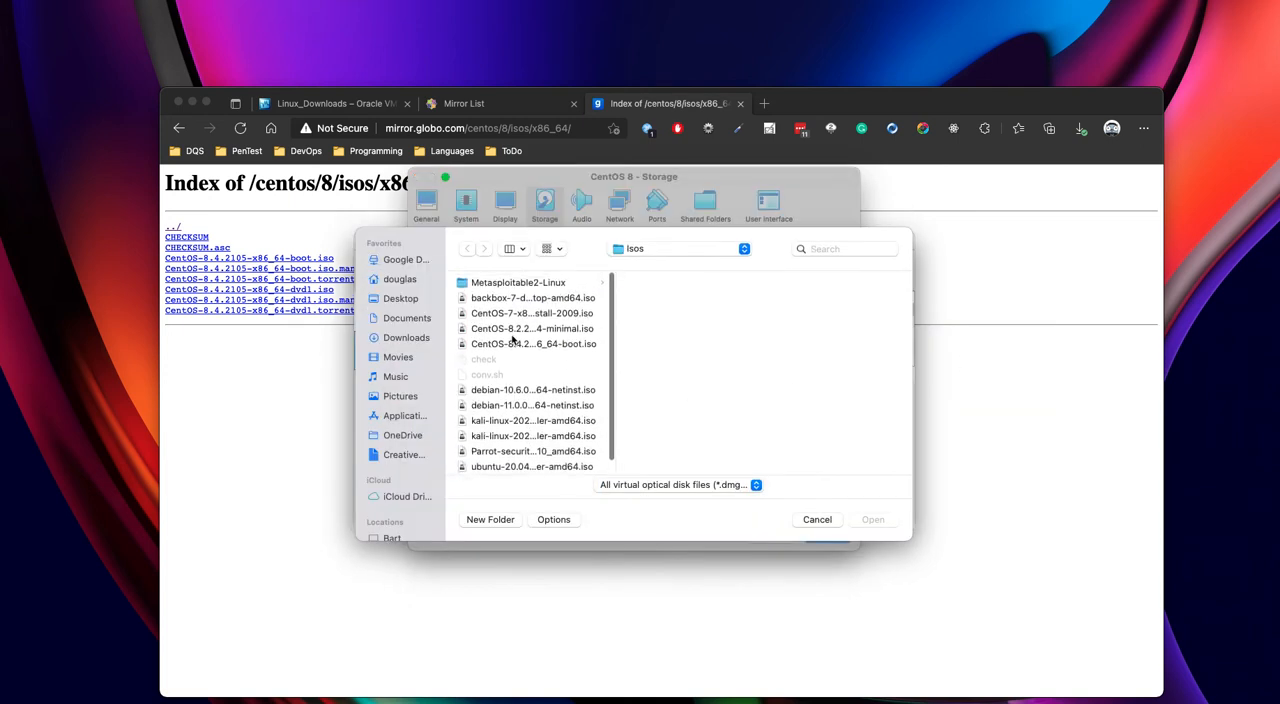
pyautogui.click(474, 347)
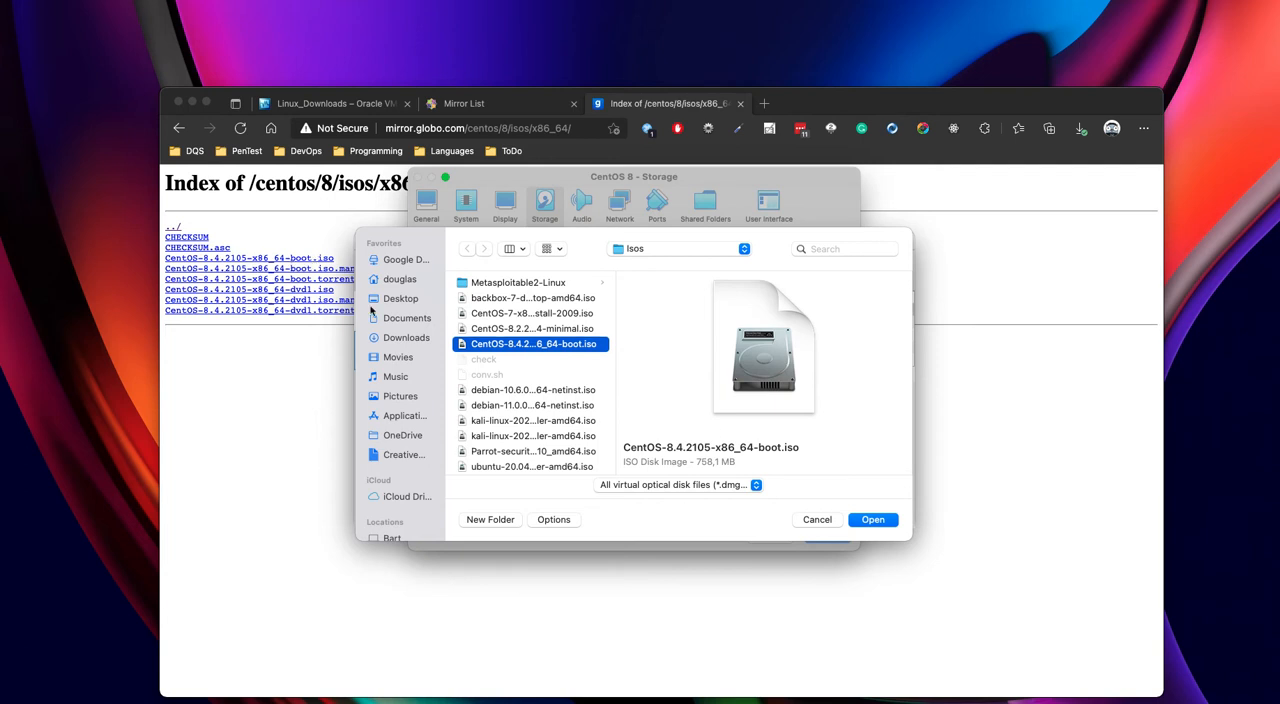
pyautogui.click(874, 521)
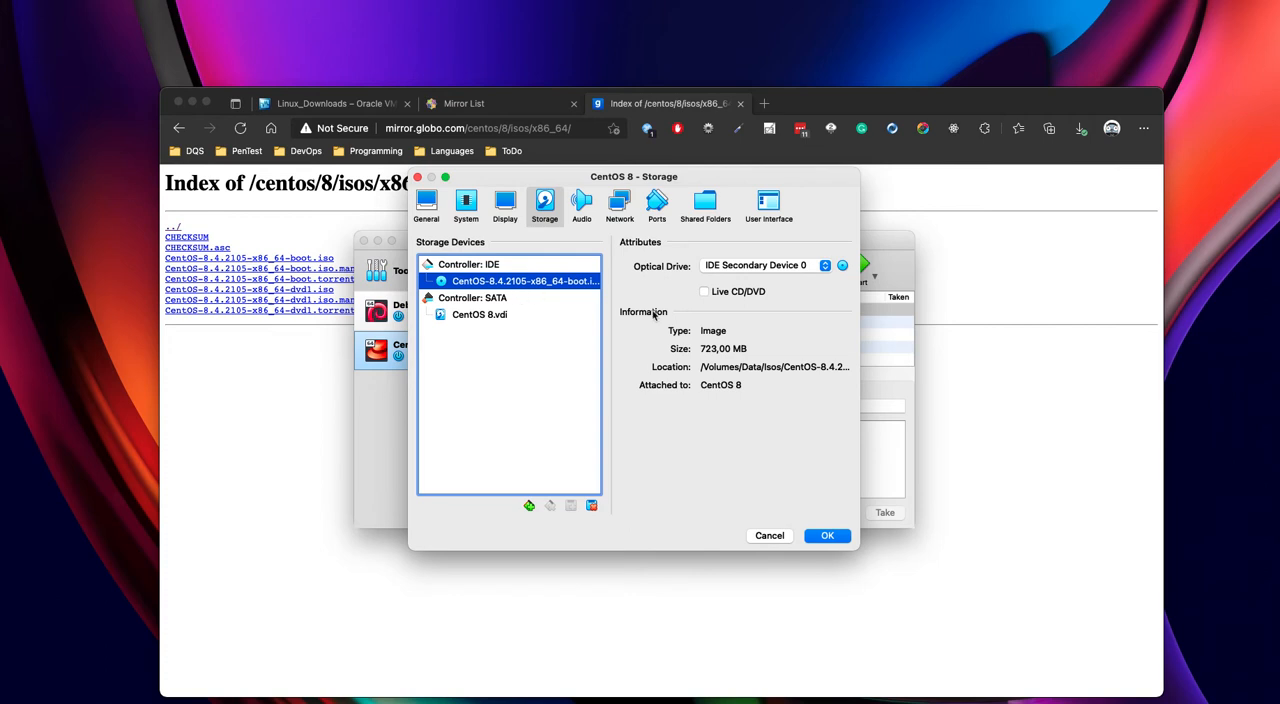
pyautogui.click(830, 539)
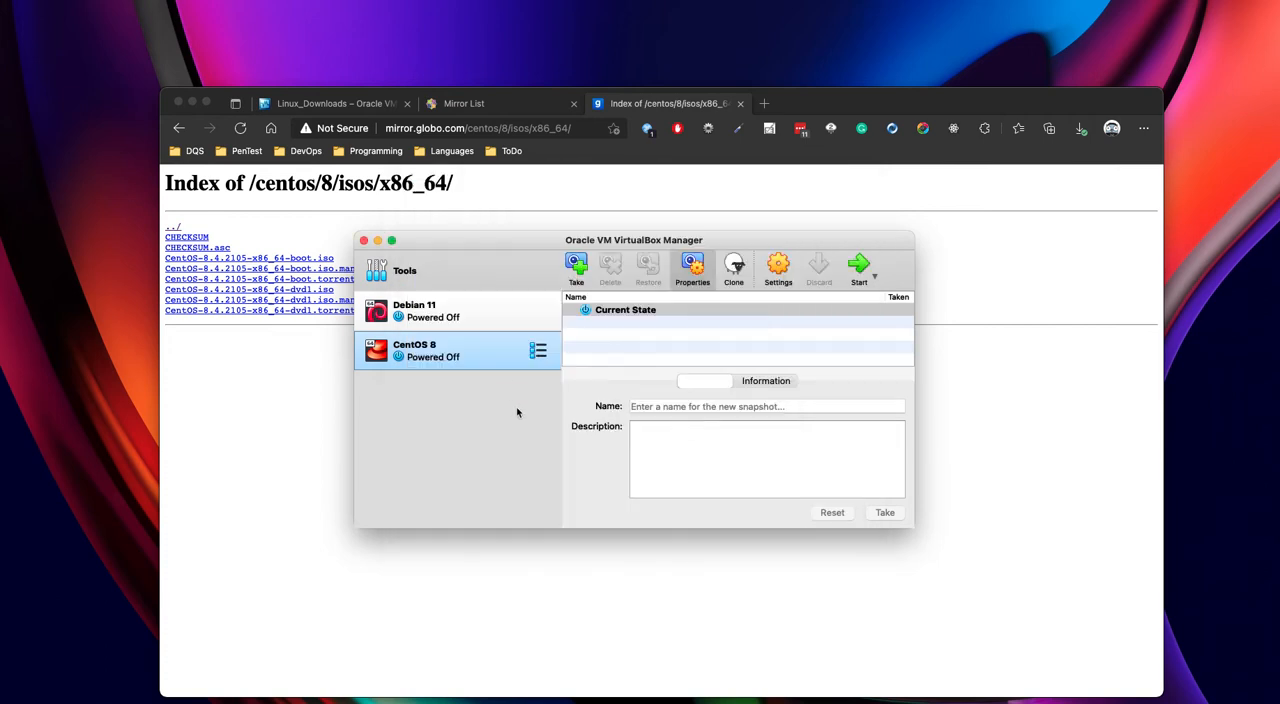
# - Start the CentOS 8 virtual machine and look at the scaling options for Virtual Screen 1
pyautogui.click(855, 272)
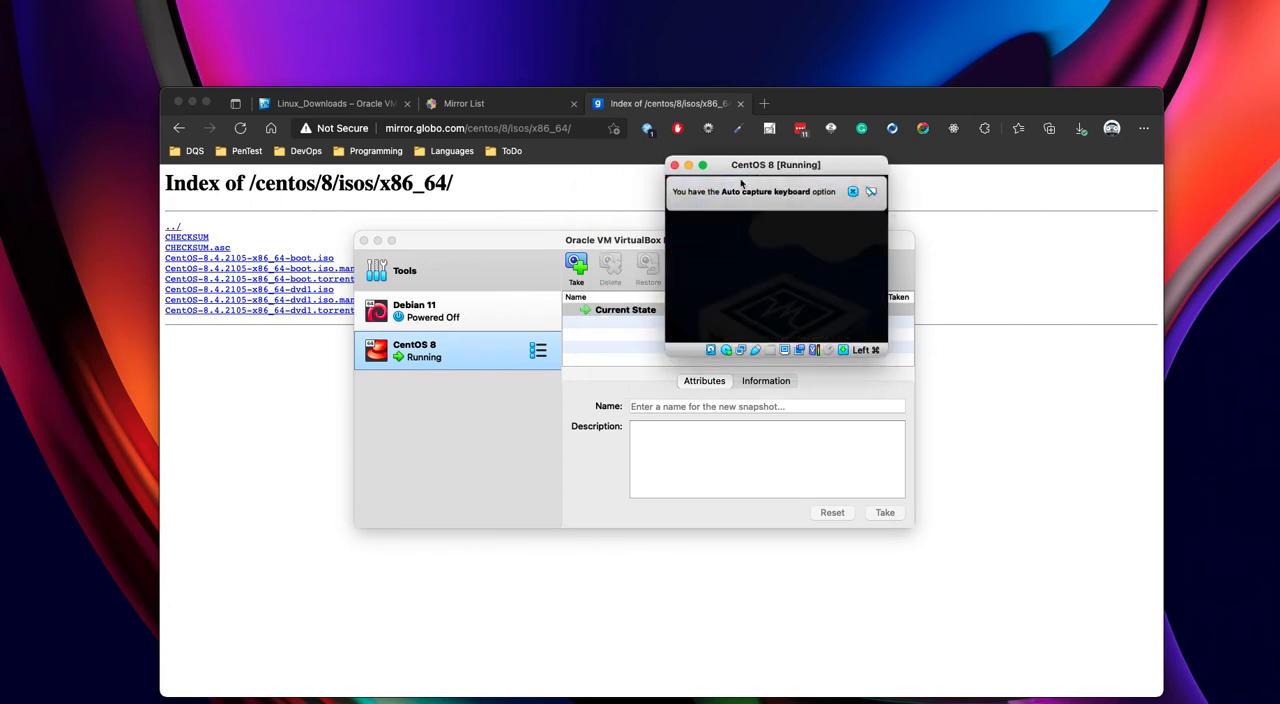
pyautogui.moveTo(784, 167); pyautogui.dragTo(545, 122)
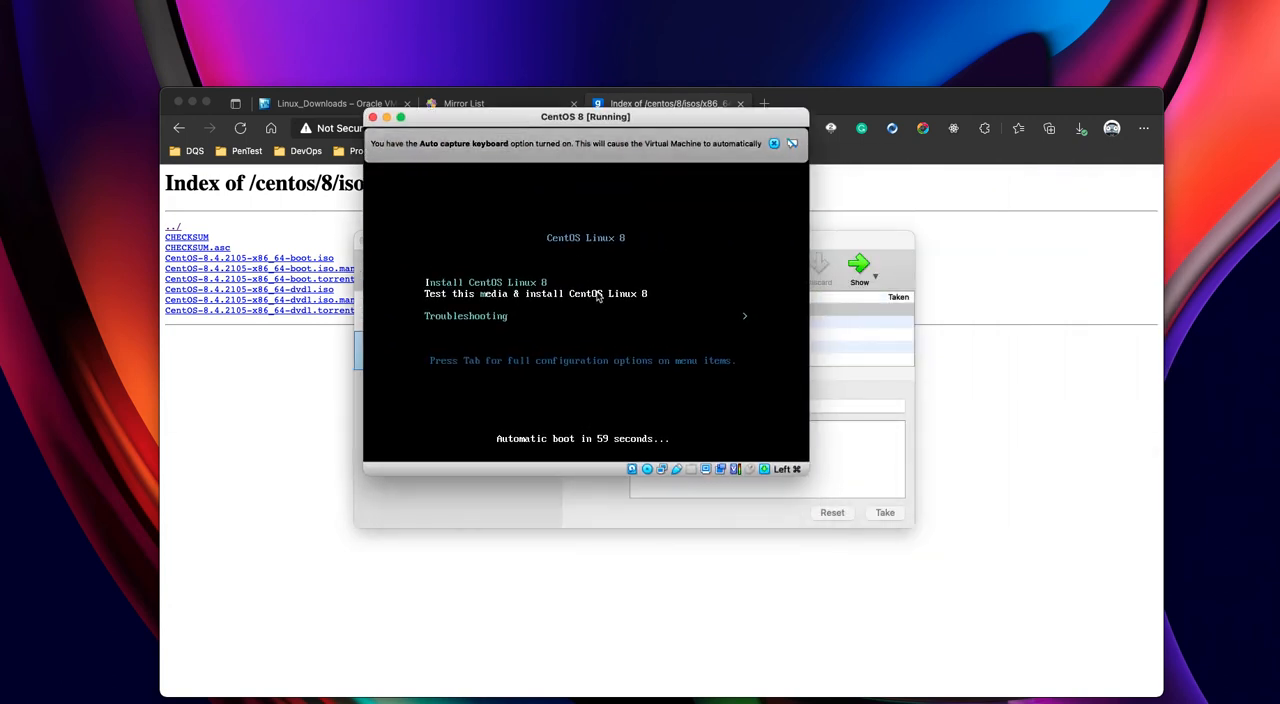
pyautogui.click(148, 1)
pyautogui.moveTo(211, 197)
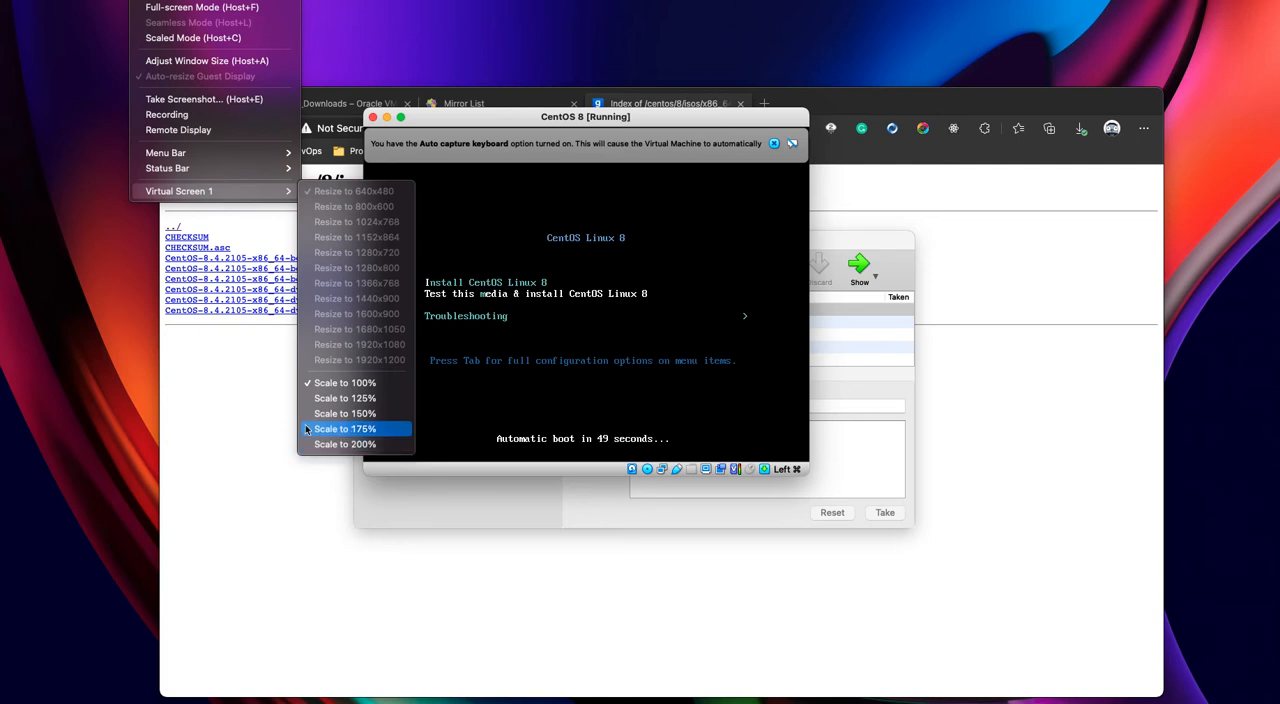
pyautogui.moveTo(567, 116); pyautogui.dragTo(586, 99)
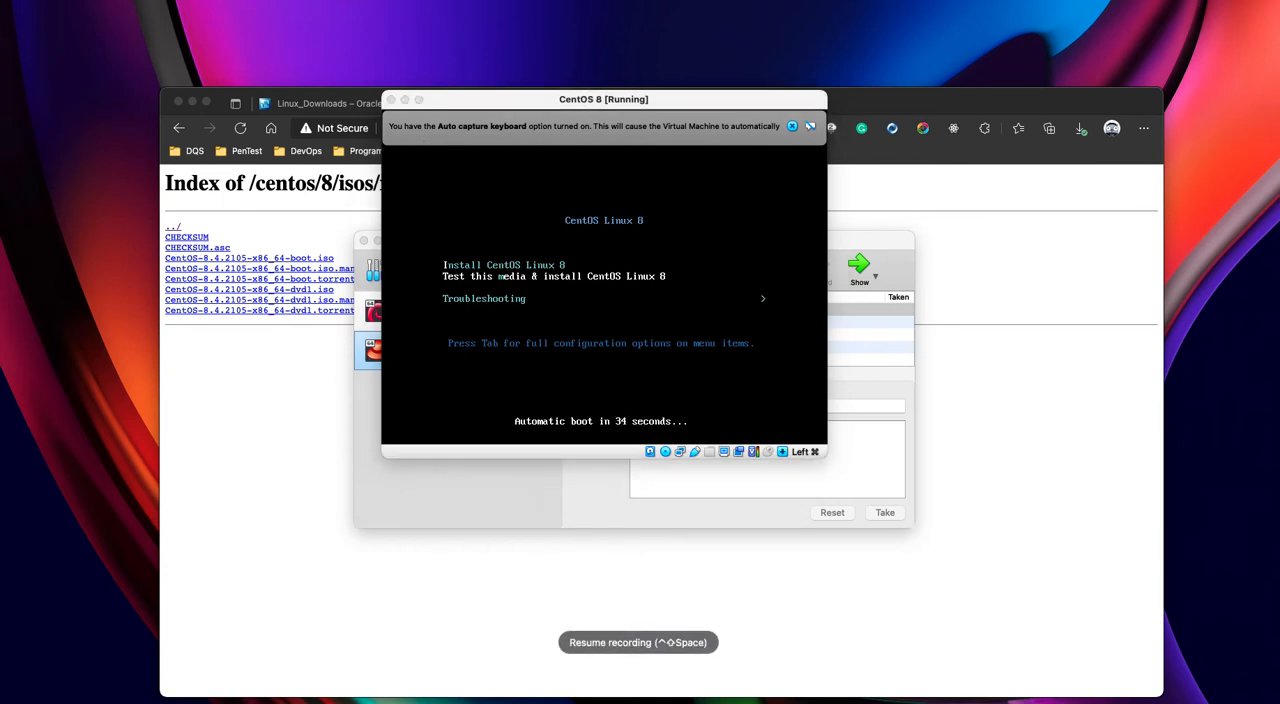
# - Boot the "Install CentOS Linux 8" entry from the installation media's boot menu
pyautogui.click(535, 287)
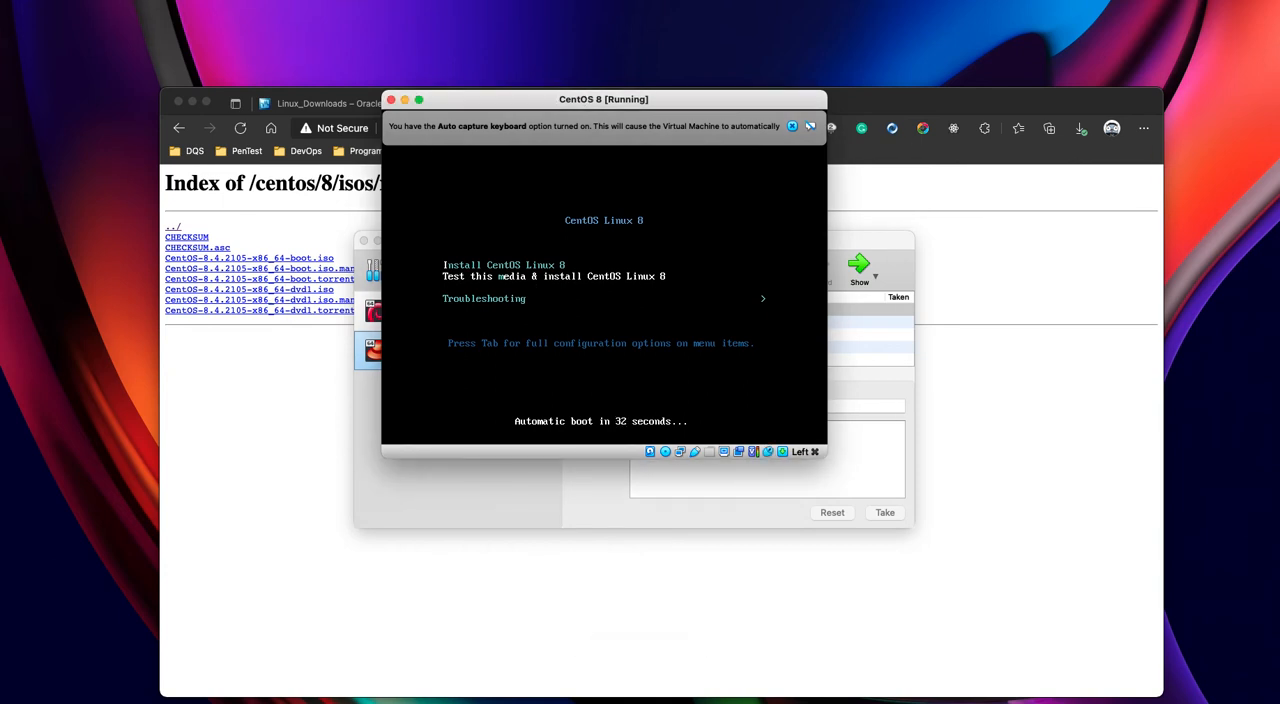
pyautogui.press('Down')
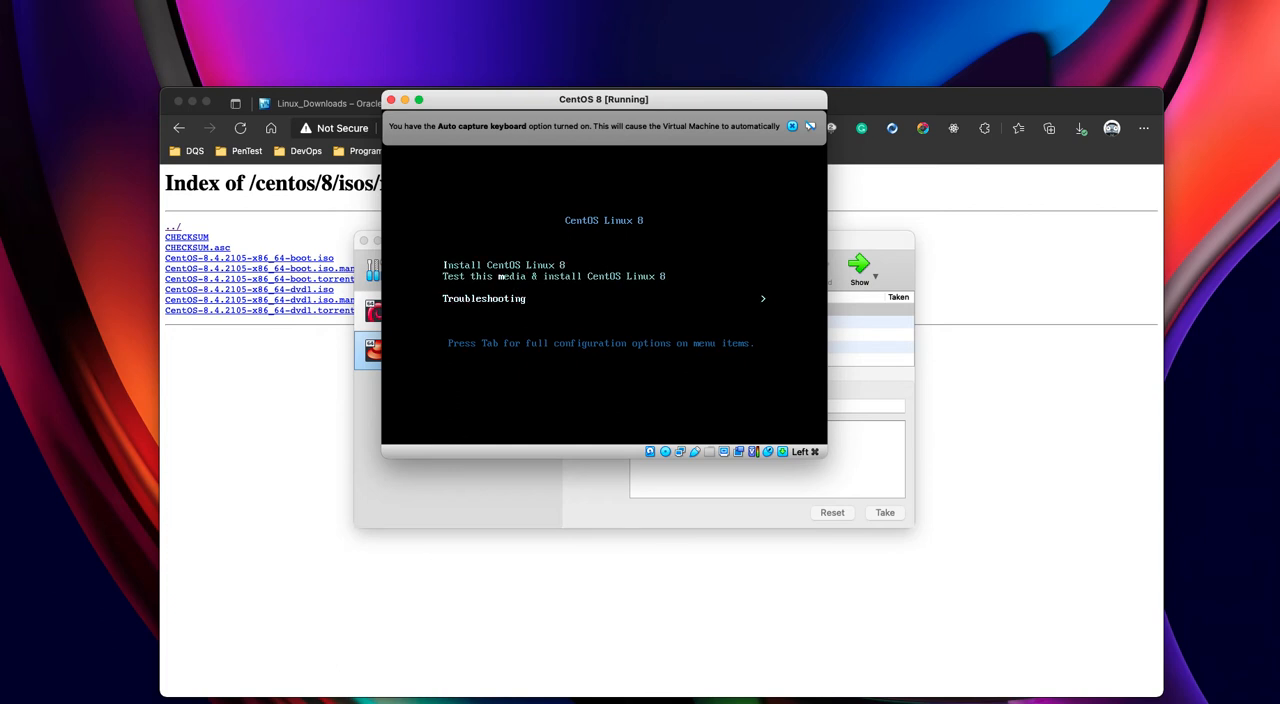
pyautogui.press('Up')
pyautogui.press('Up')
pyautogui.press('Down')
pyautogui.press('Down')
pyautogui.press('Up')
pyautogui.press('Up')
pyautogui.press('Down')
pyautogui.press('Down')
pyautogui.press('Up')
pyautogui.press('Up')
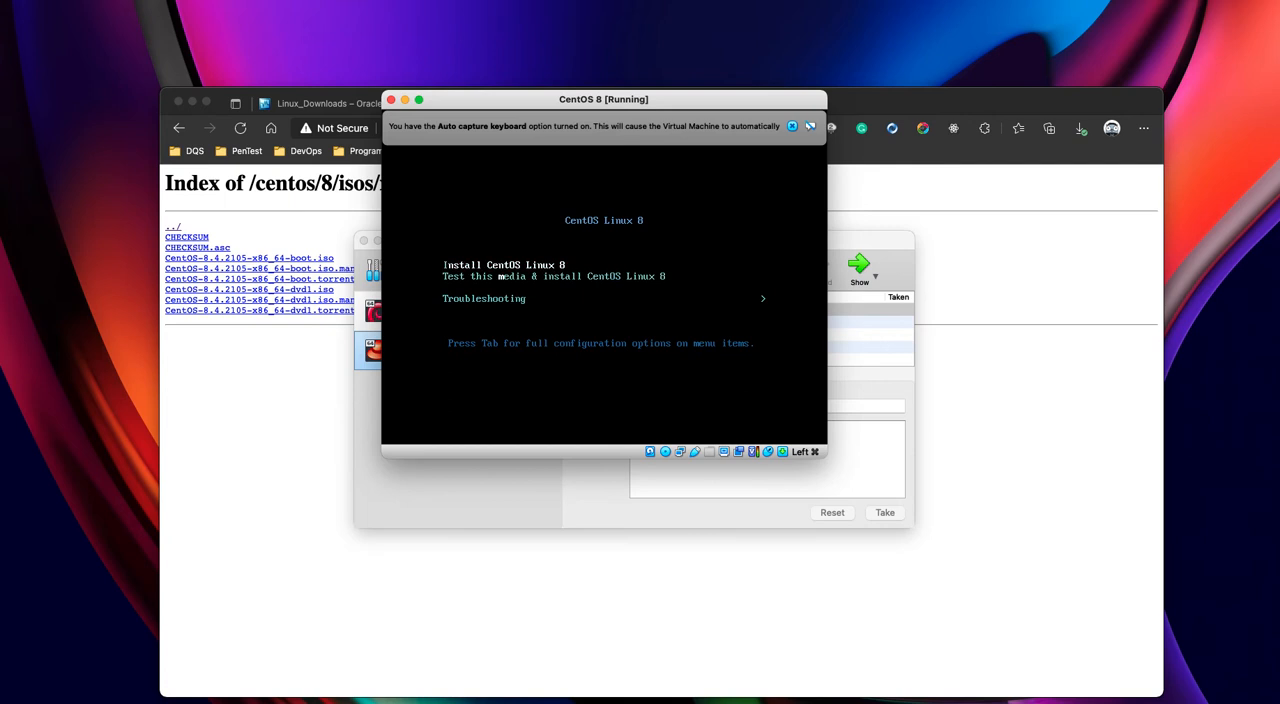
pyautogui.press('Return')
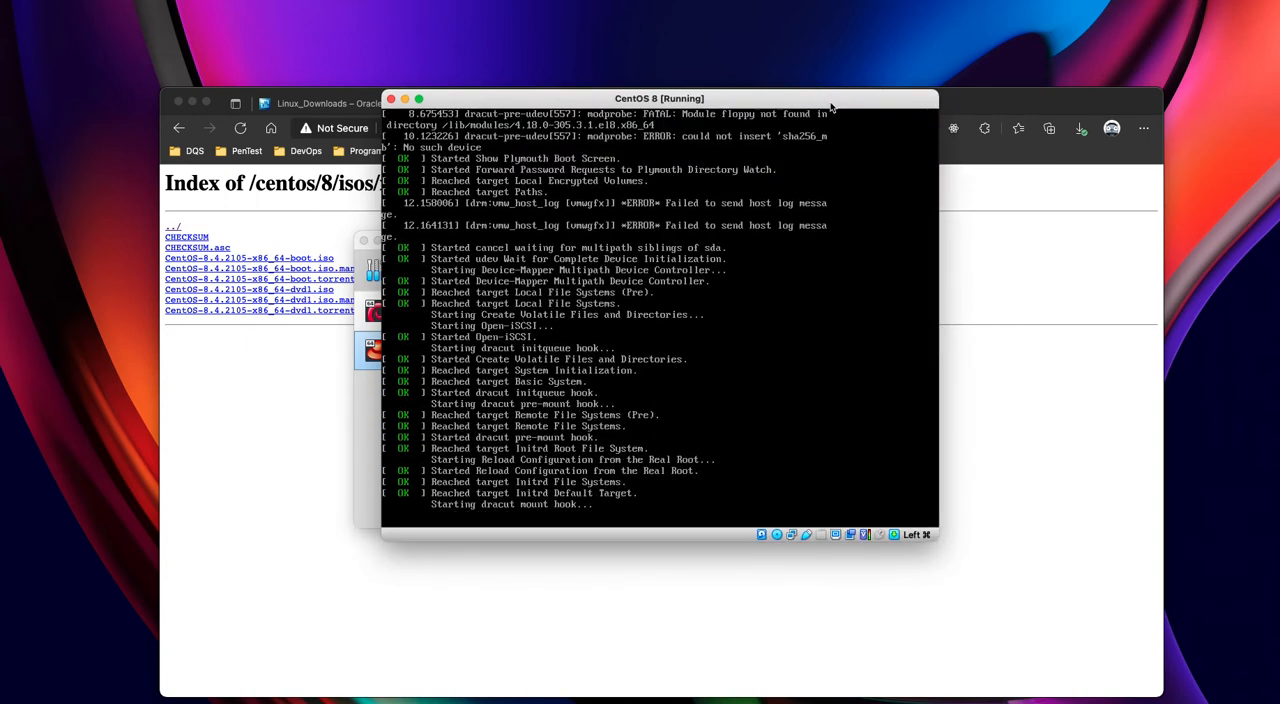
# - Move the running CentOS 8 virtual machine's window up and to the left on the desktop
pyautogui.moveTo(817, 106); pyautogui.dragTo(803, 82)
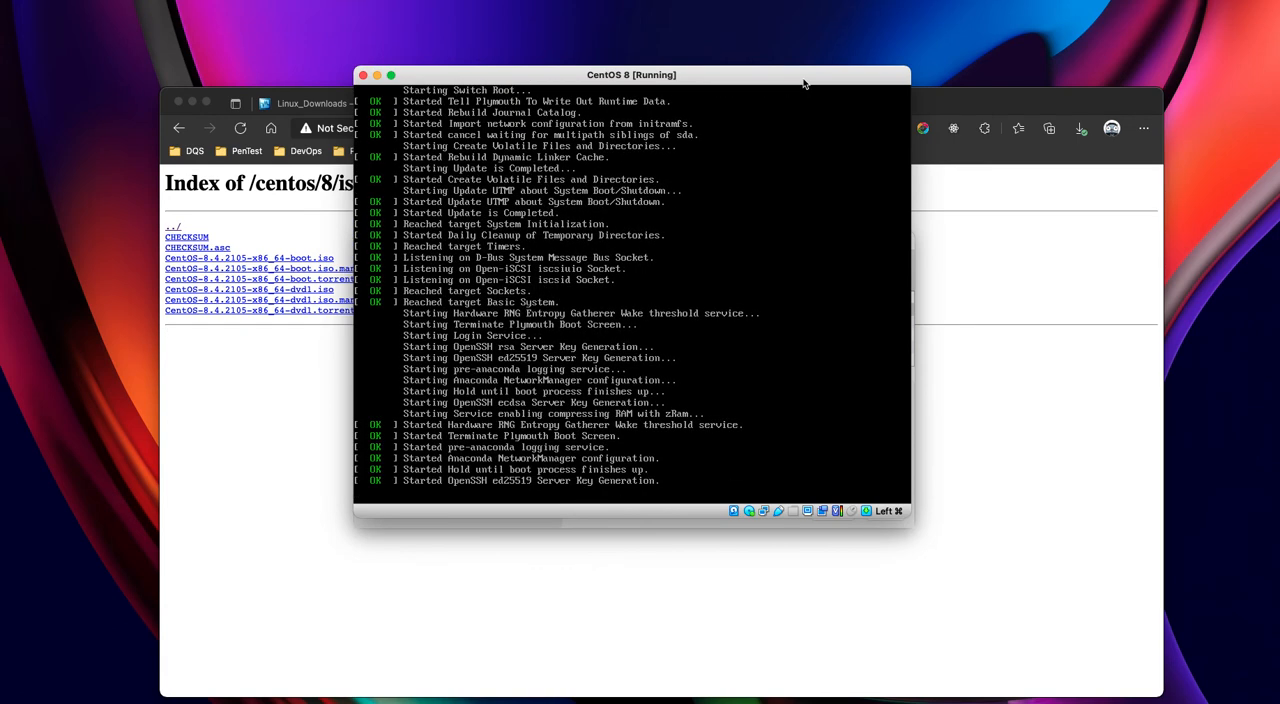
pyautogui.moveTo(800, 82); pyautogui.dragTo(773, 65)
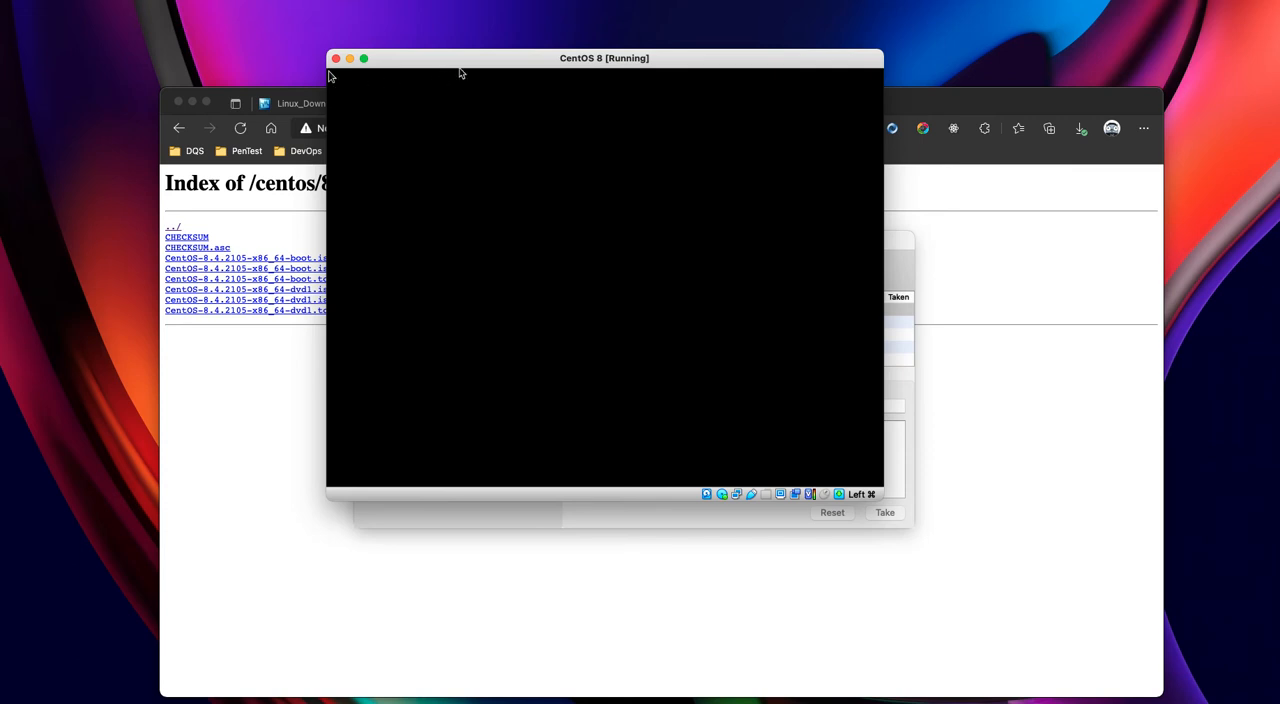
pyautogui.moveTo(530, 62); pyautogui.dragTo(506, 57)
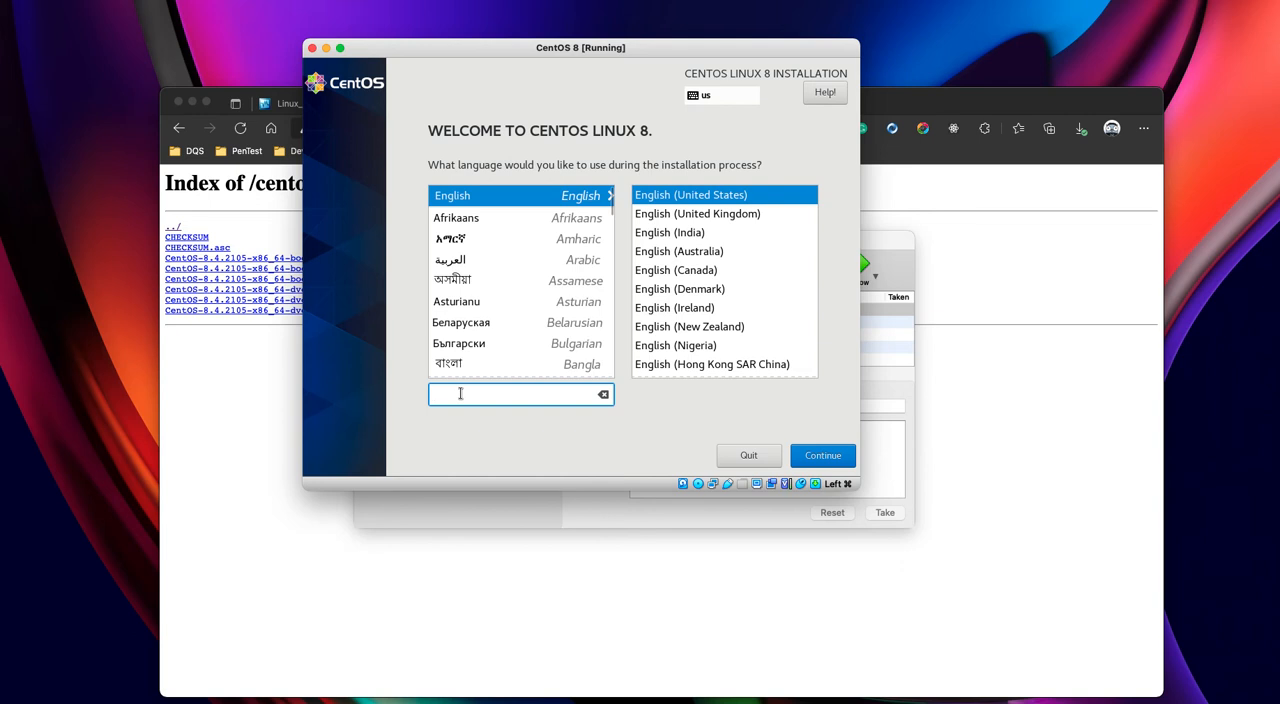
# - Choose Português (Brasil) as the installation language and continue to the installation summary
pyautogui.write('portu')
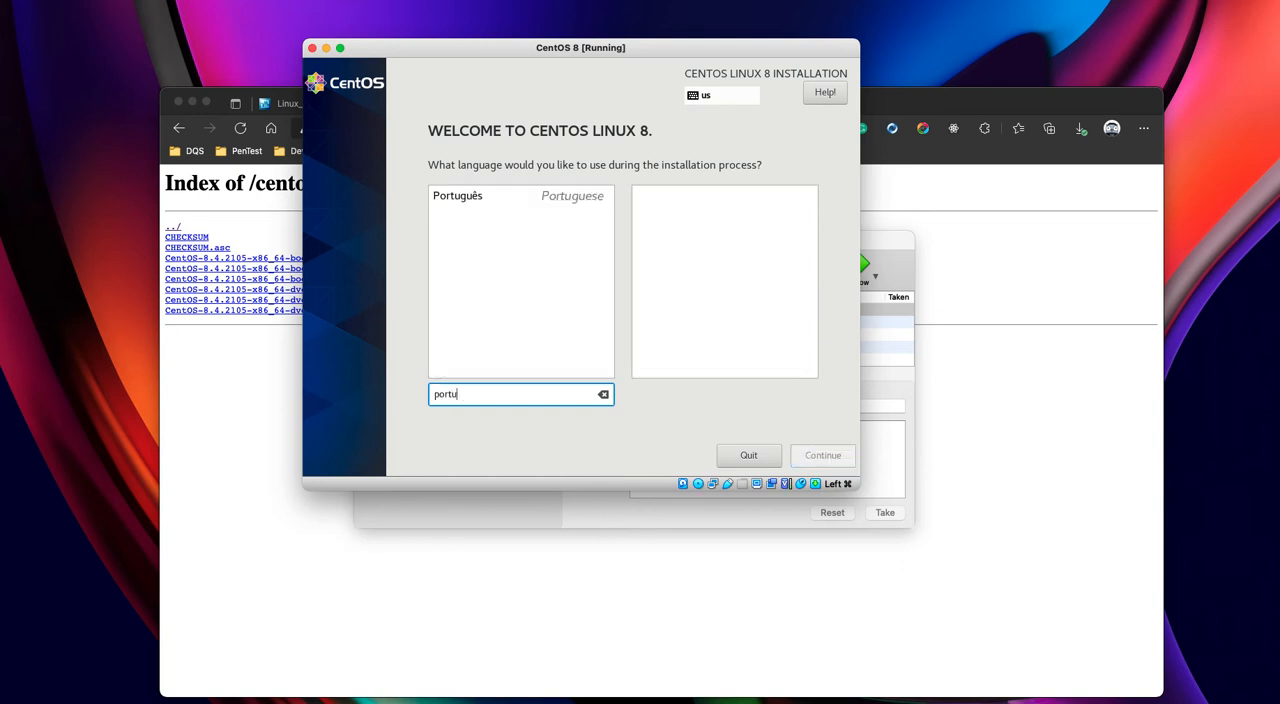
pyautogui.click(484, 197)
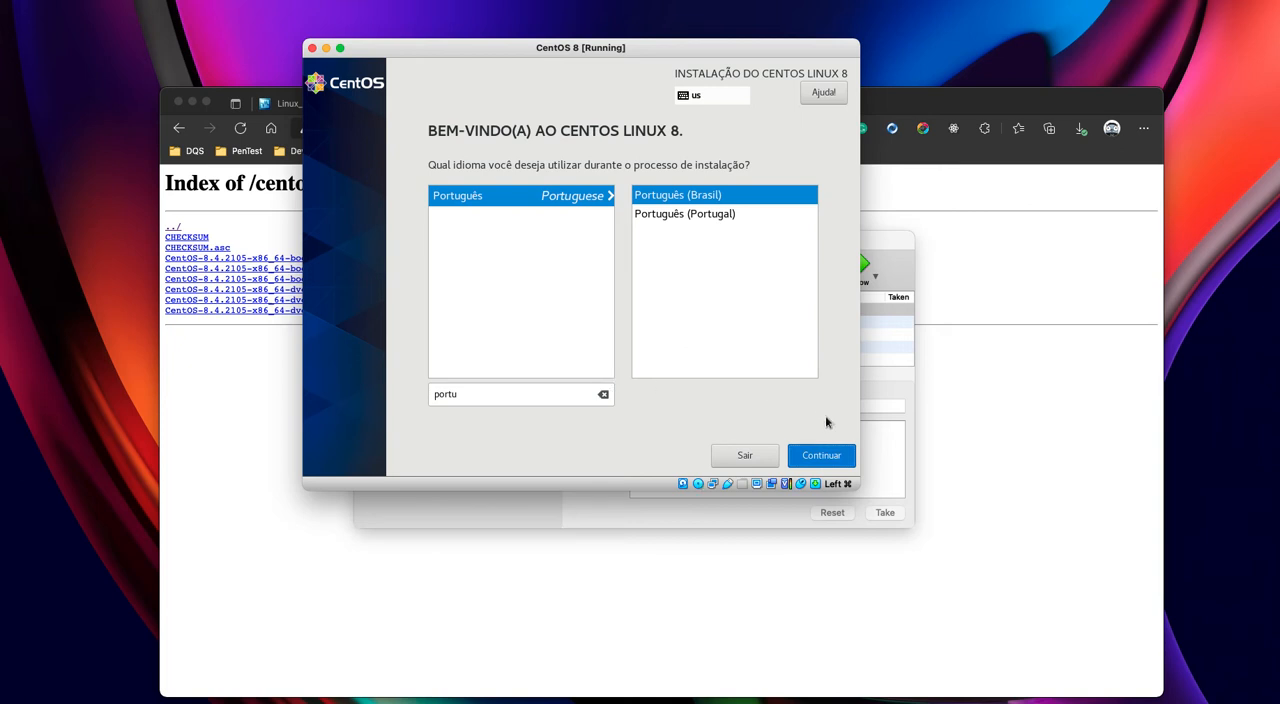
pyautogui.click(808, 455)
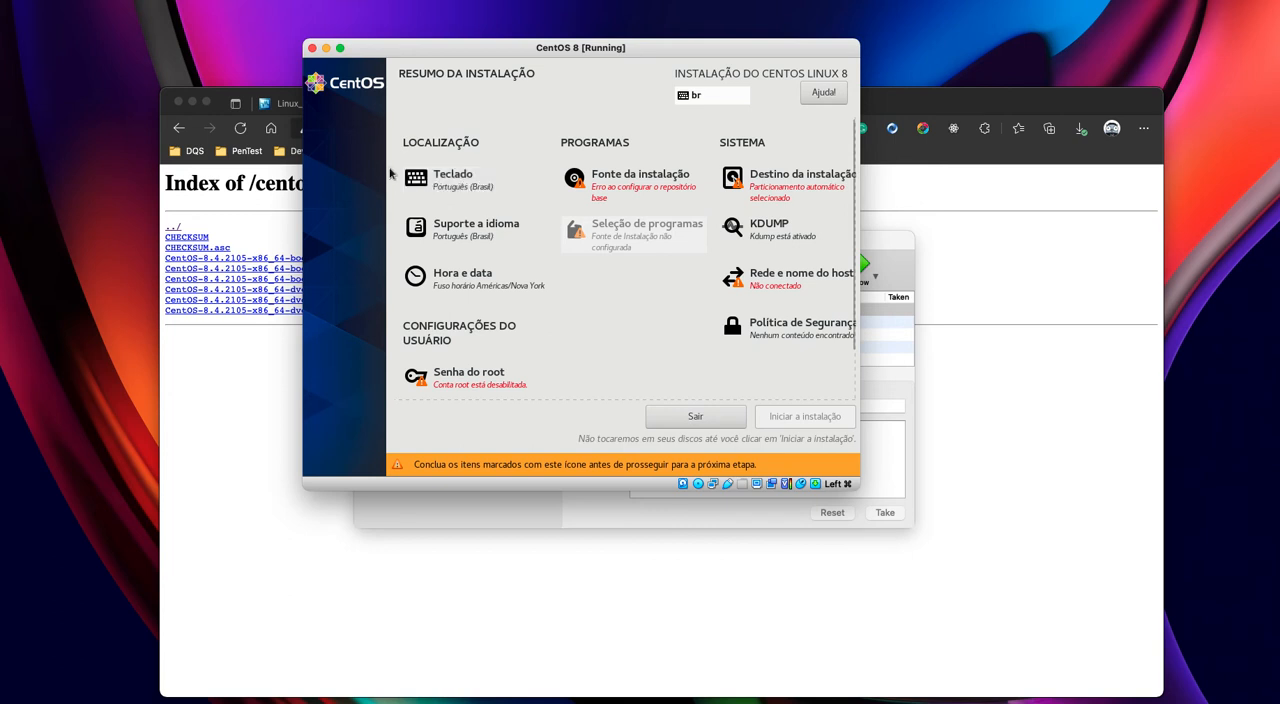
# - Add the Inglês (EUA) keyboard layout to the system's layouts
pyautogui.click(447, 182)
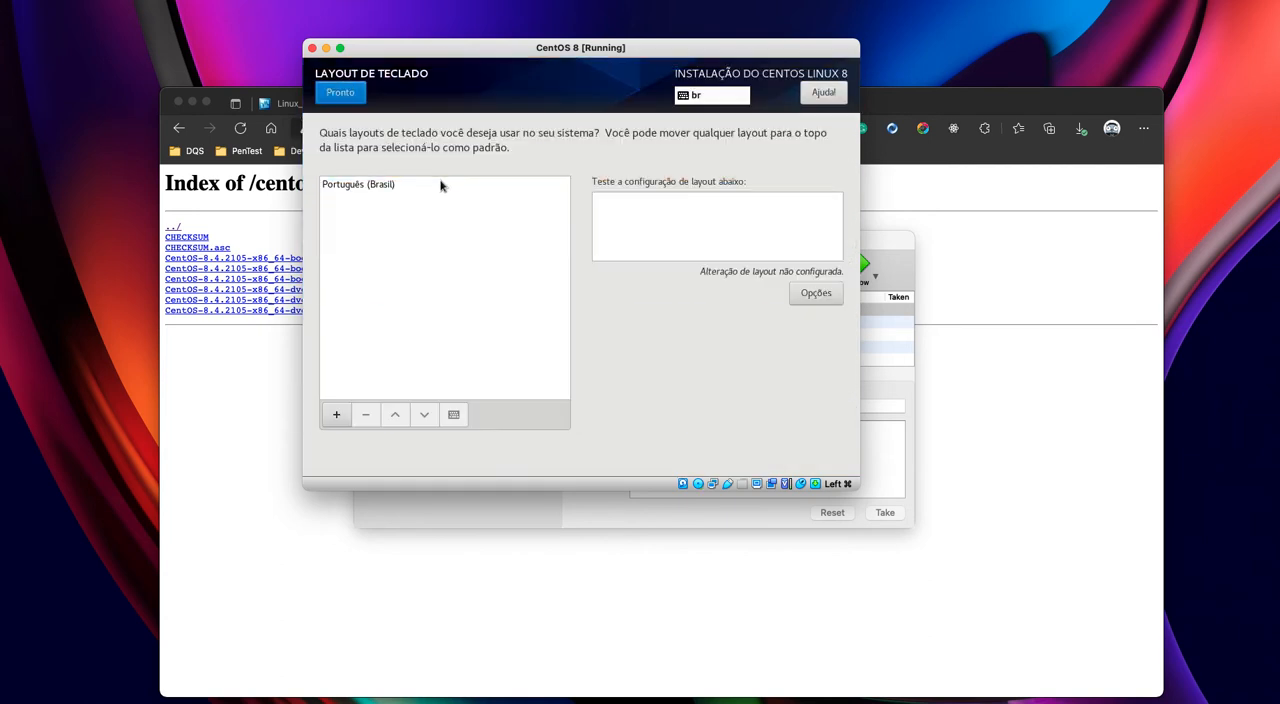
pyautogui.click(336, 414)
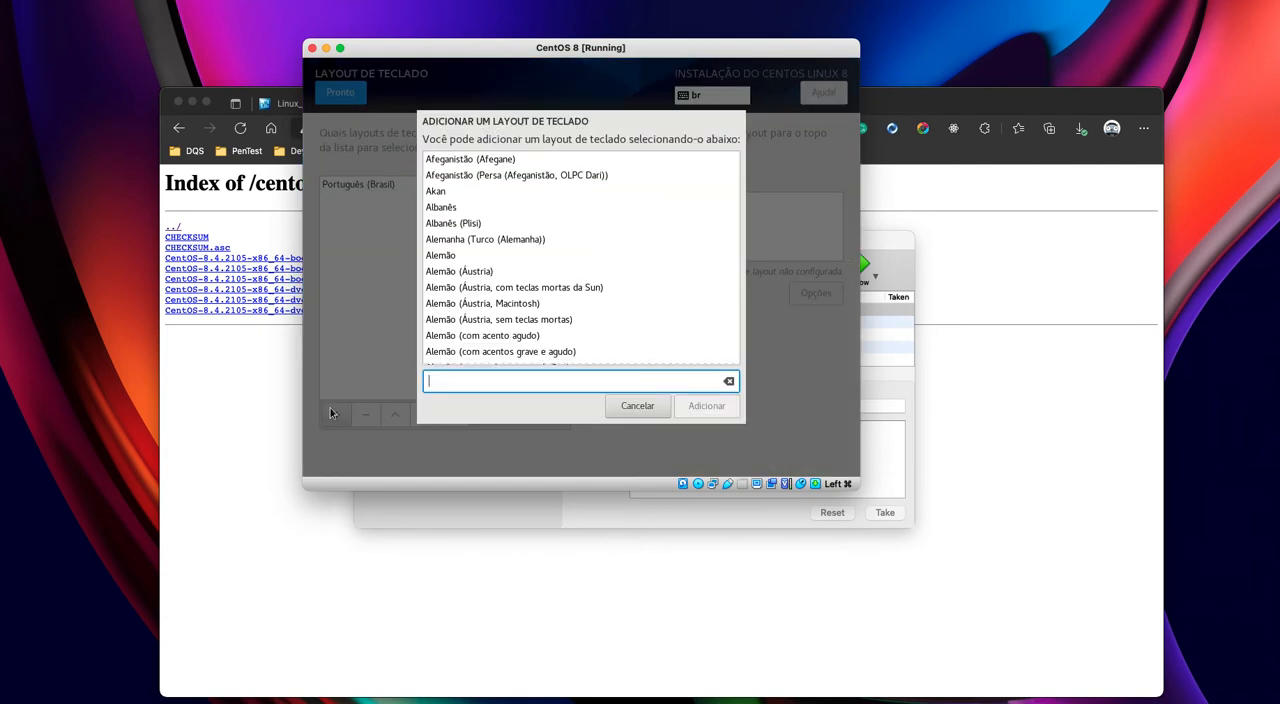
pyautogui.write('ing')
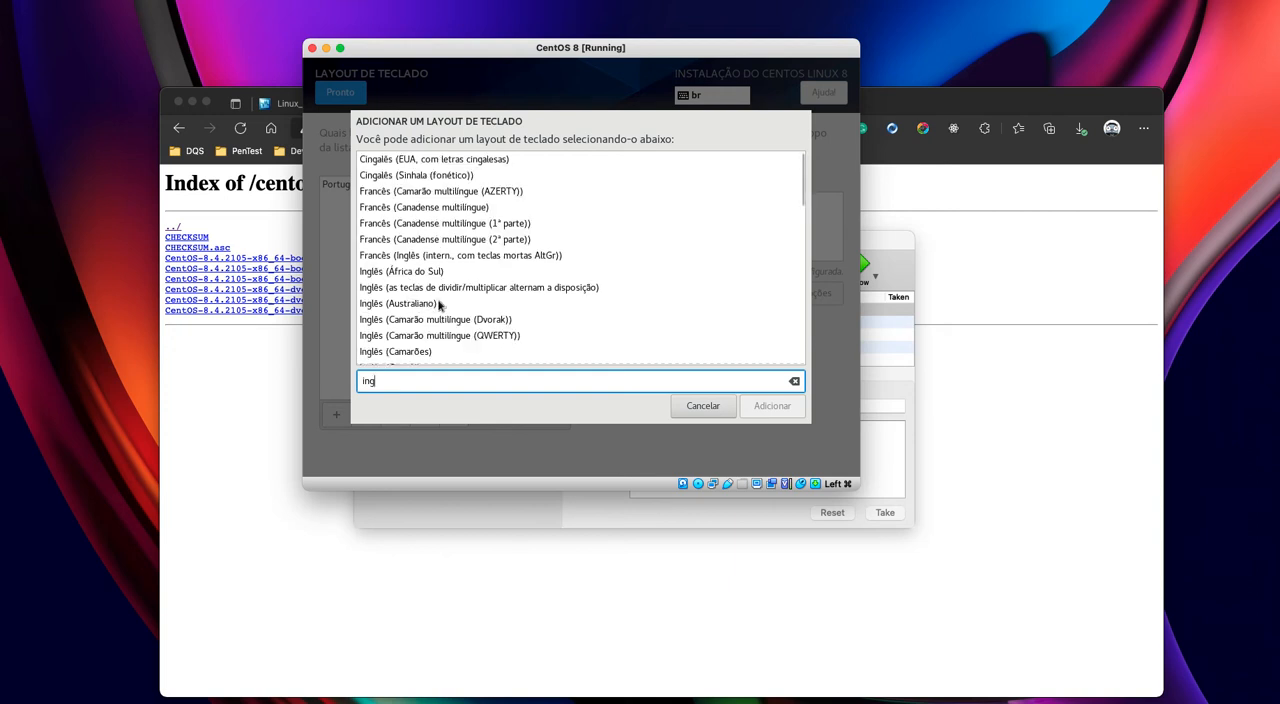
pyautogui.scroll(-5, 438, 306)
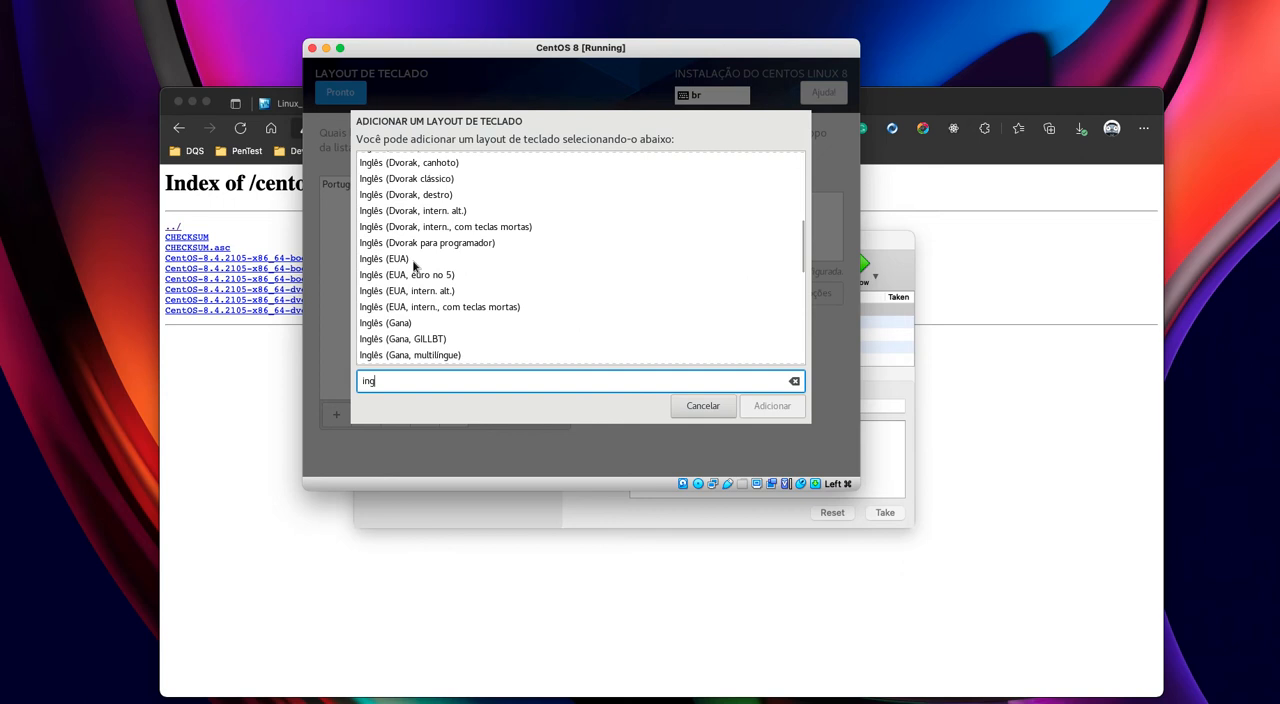
pyautogui.click(375, 261)
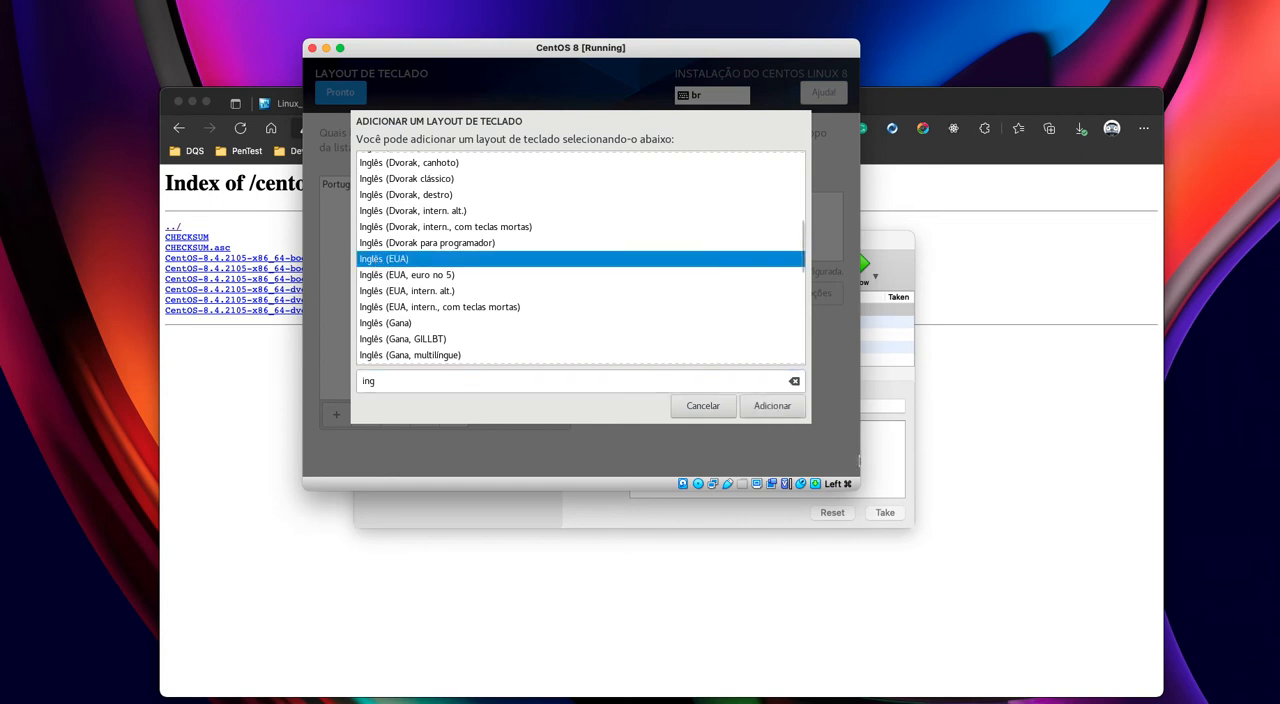
pyautogui.click(770, 405)
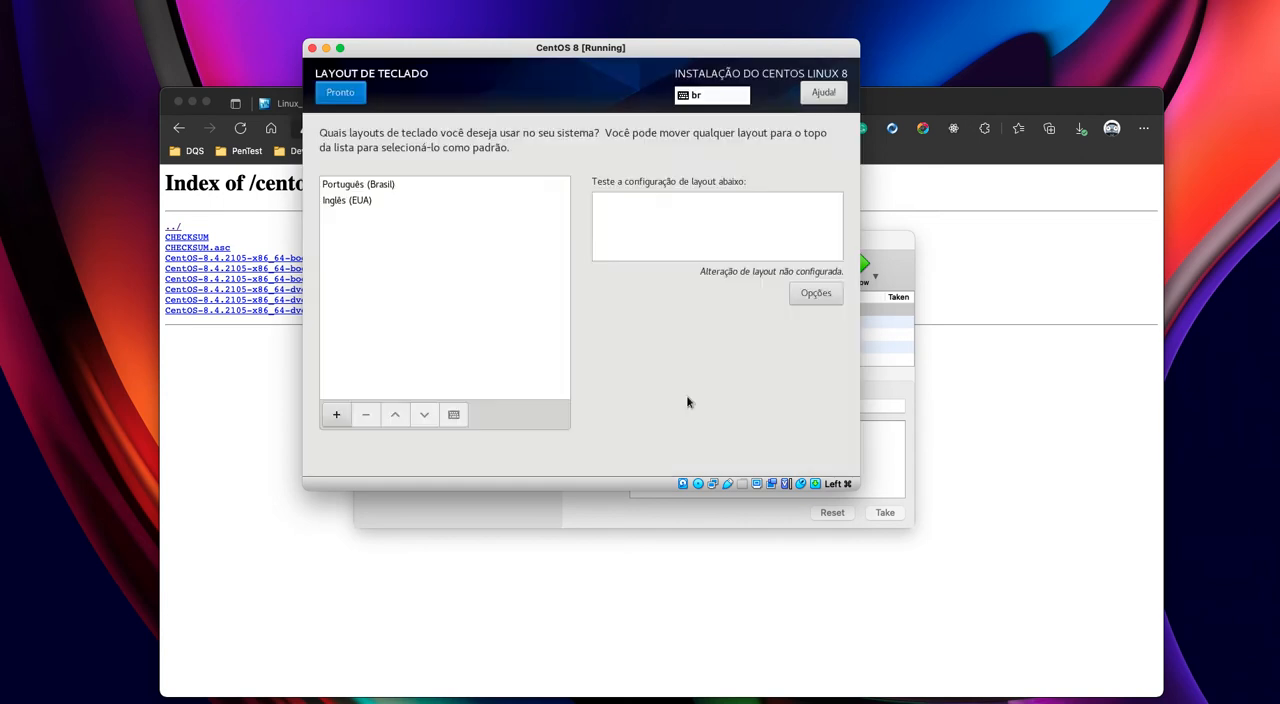
# - Remove the Português (Brasil) keyboard layout and return to the installation summary
pyautogui.click(338, 186)
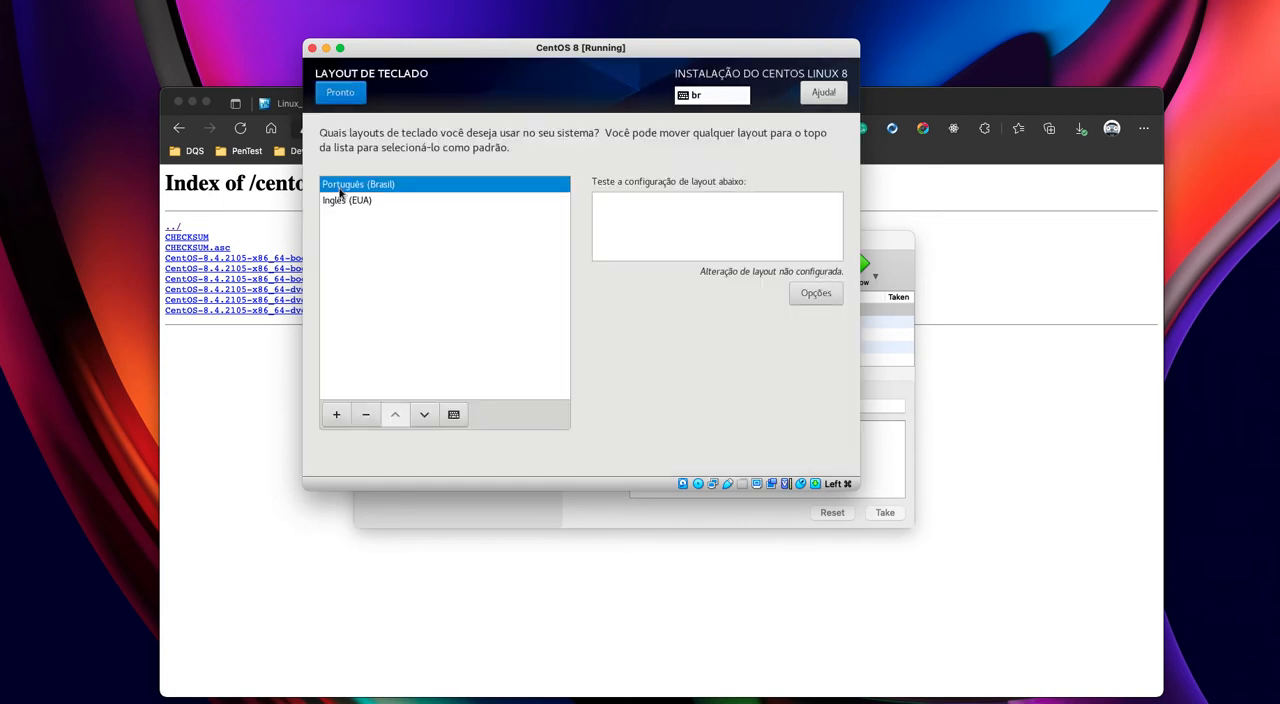
pyautogui.click(367, 416)
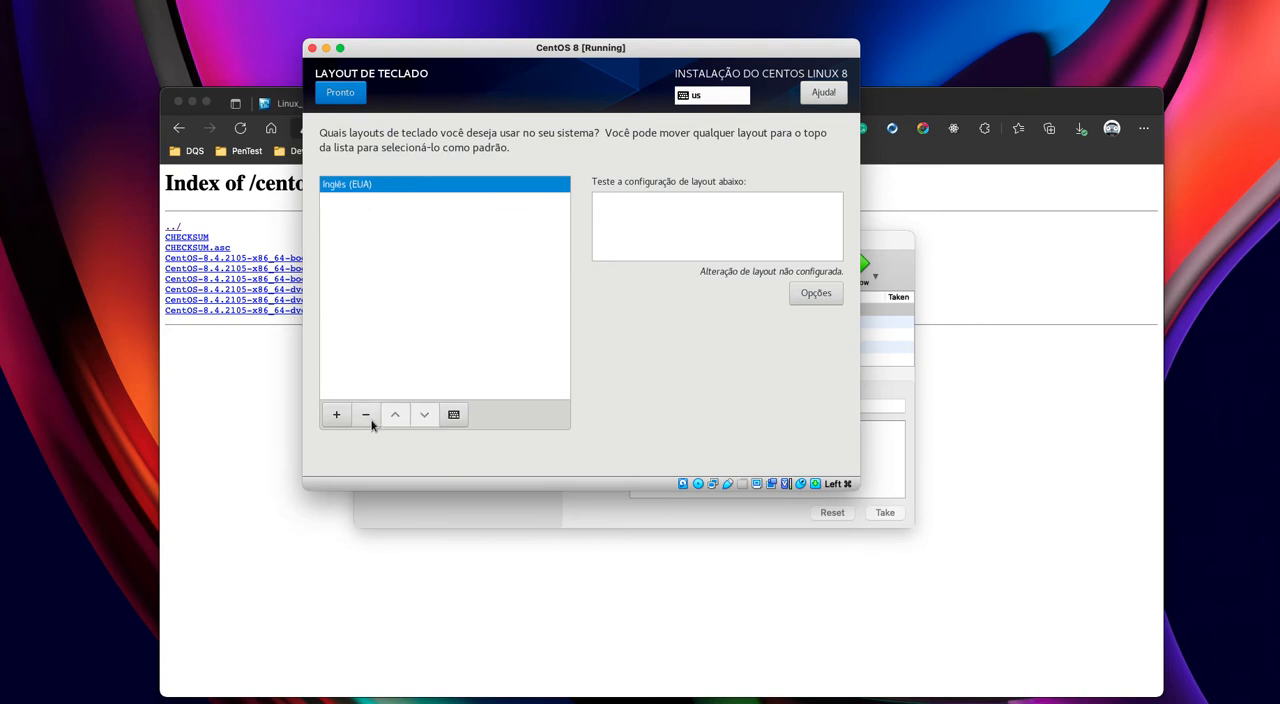
pyautogui.click(345, 92)
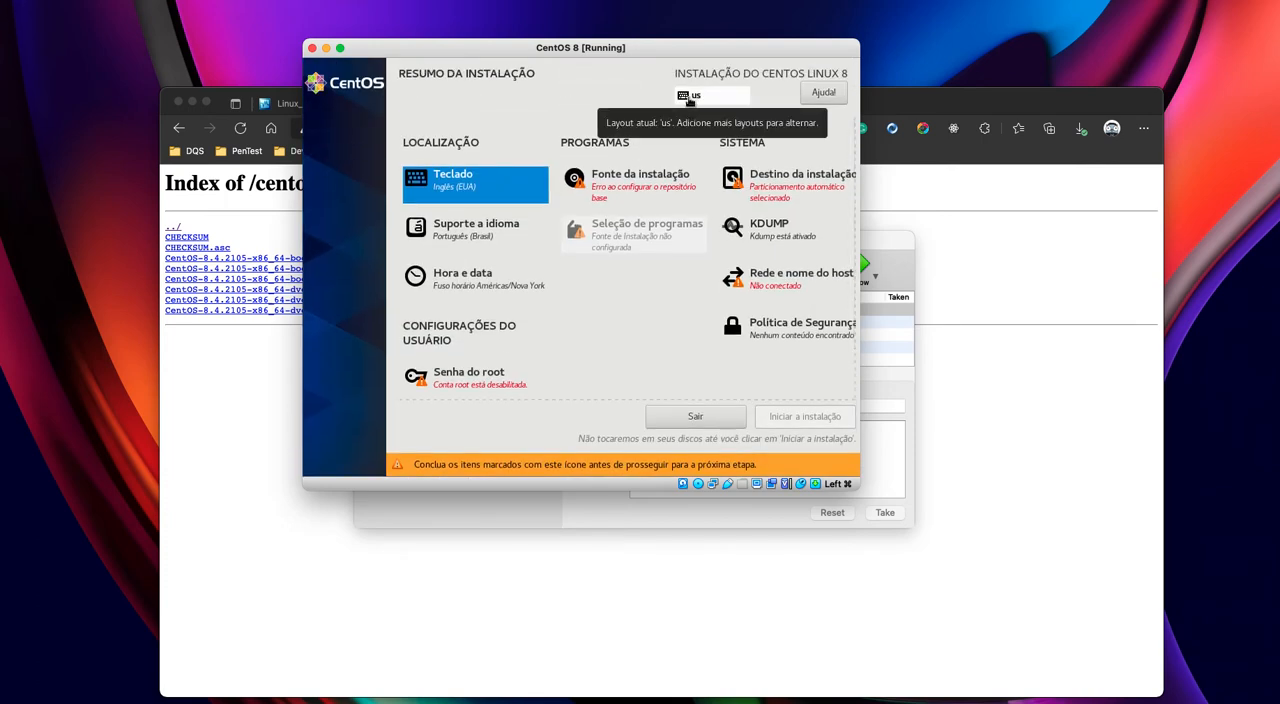
# - Set the time zone city to São Paulo in the Américas region and return to the installation summary
pyautogui.click(480, 285)
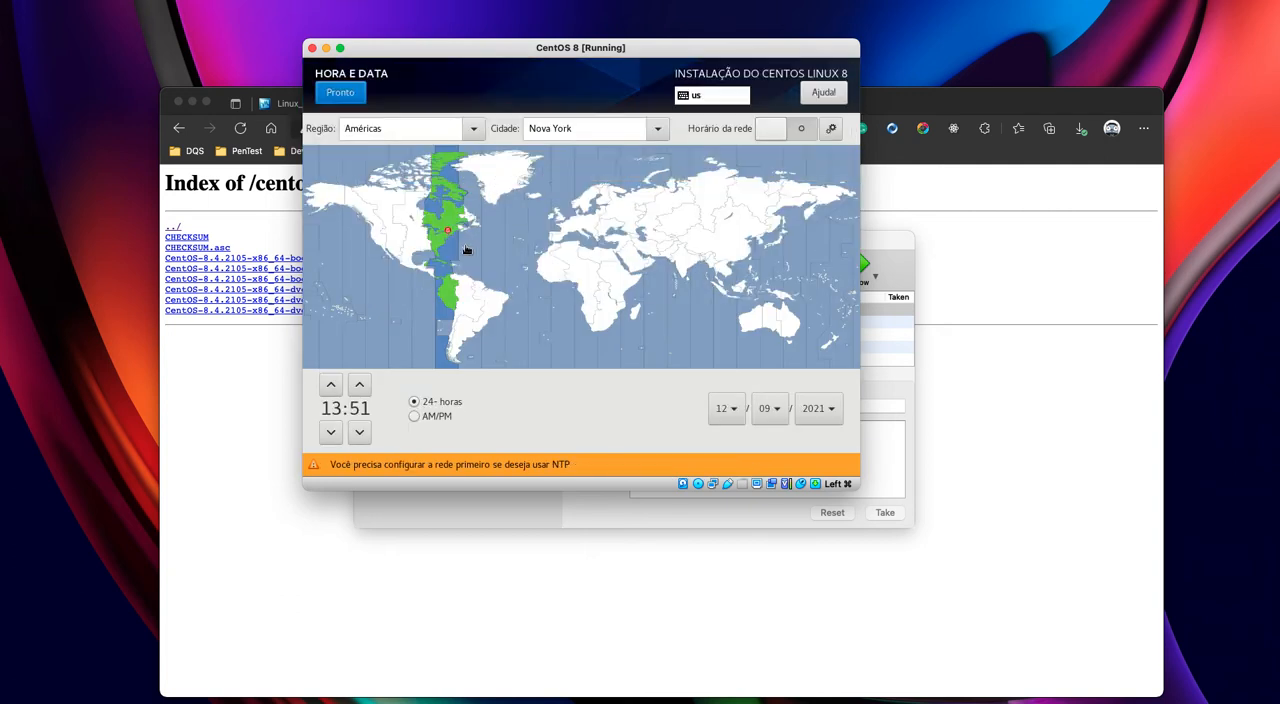
pyautogui.doubleClick(594, 131)
pyautogui.tripleClick(594, 131)
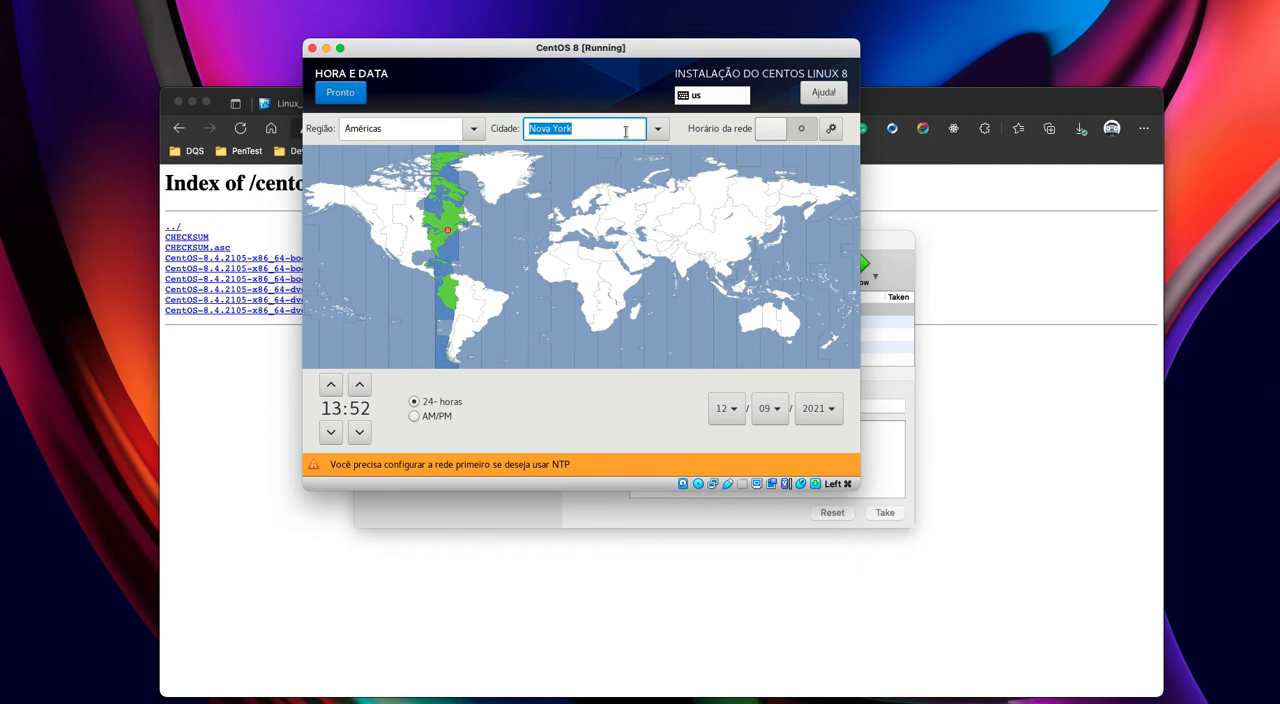
pyautogui.click(656, 133)
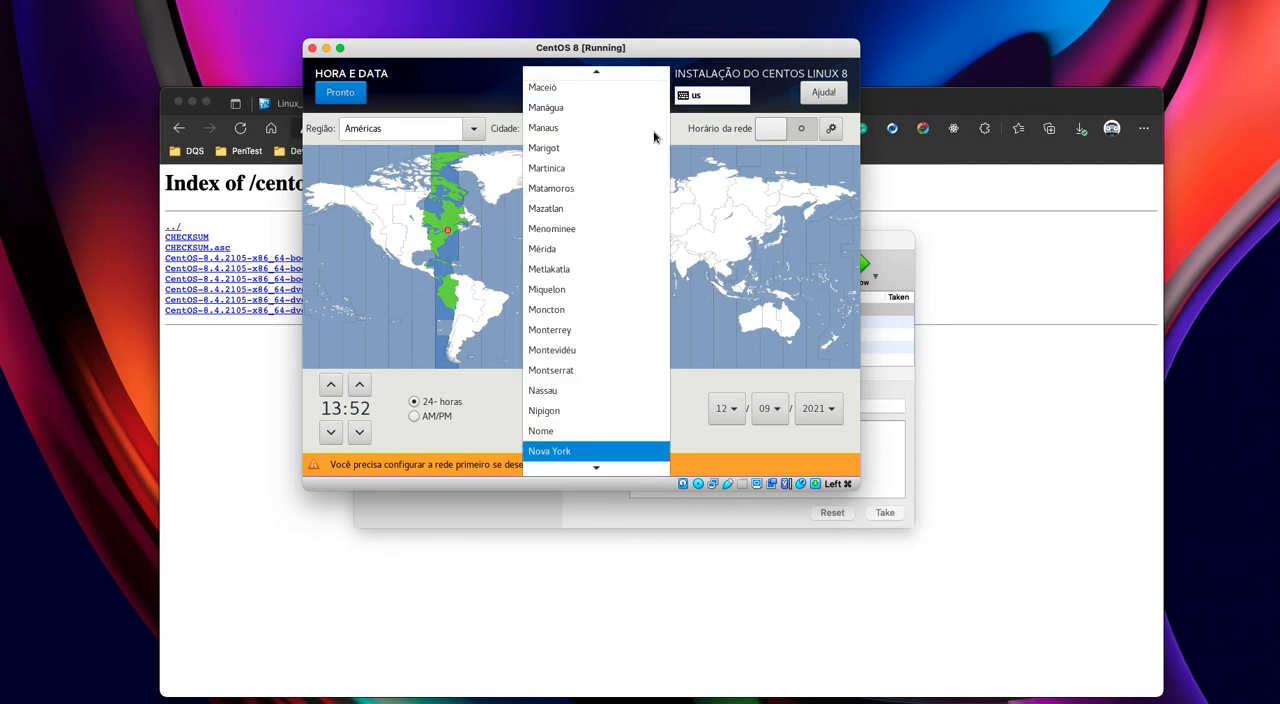
pyautogui.scroll(-10, 608, 183)
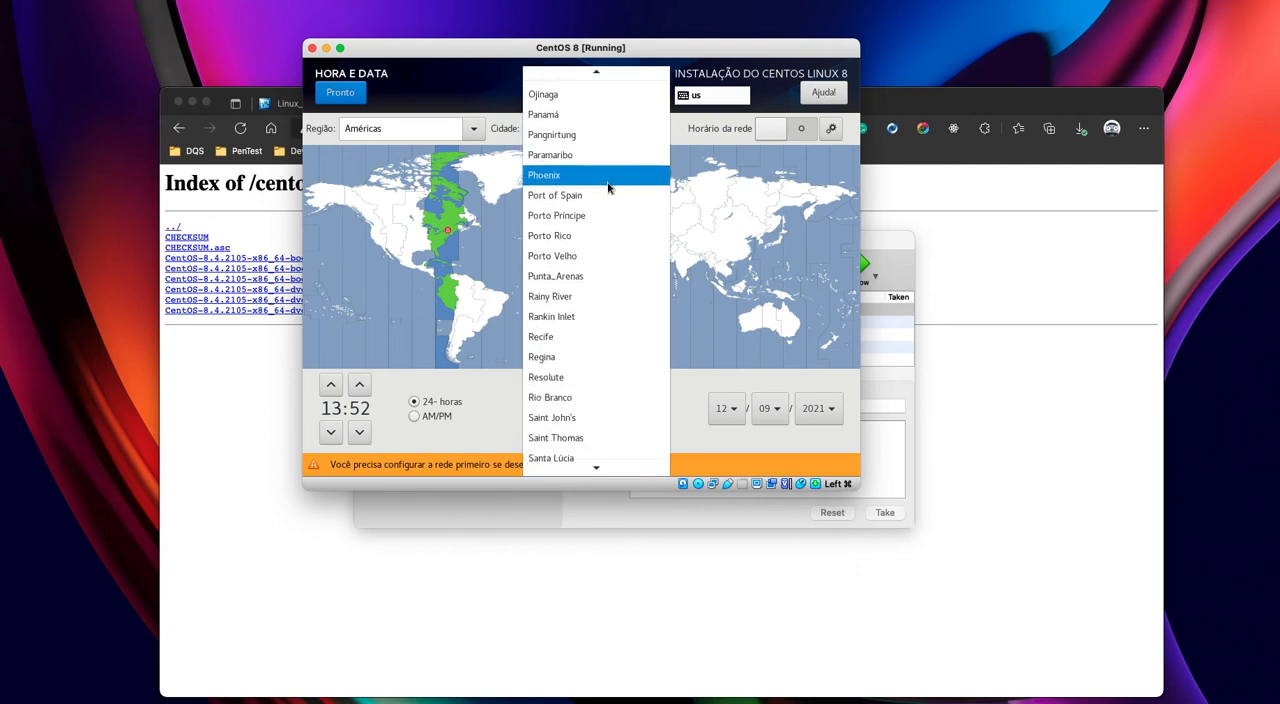
pyautogui.scroll(-3, 608, 187)
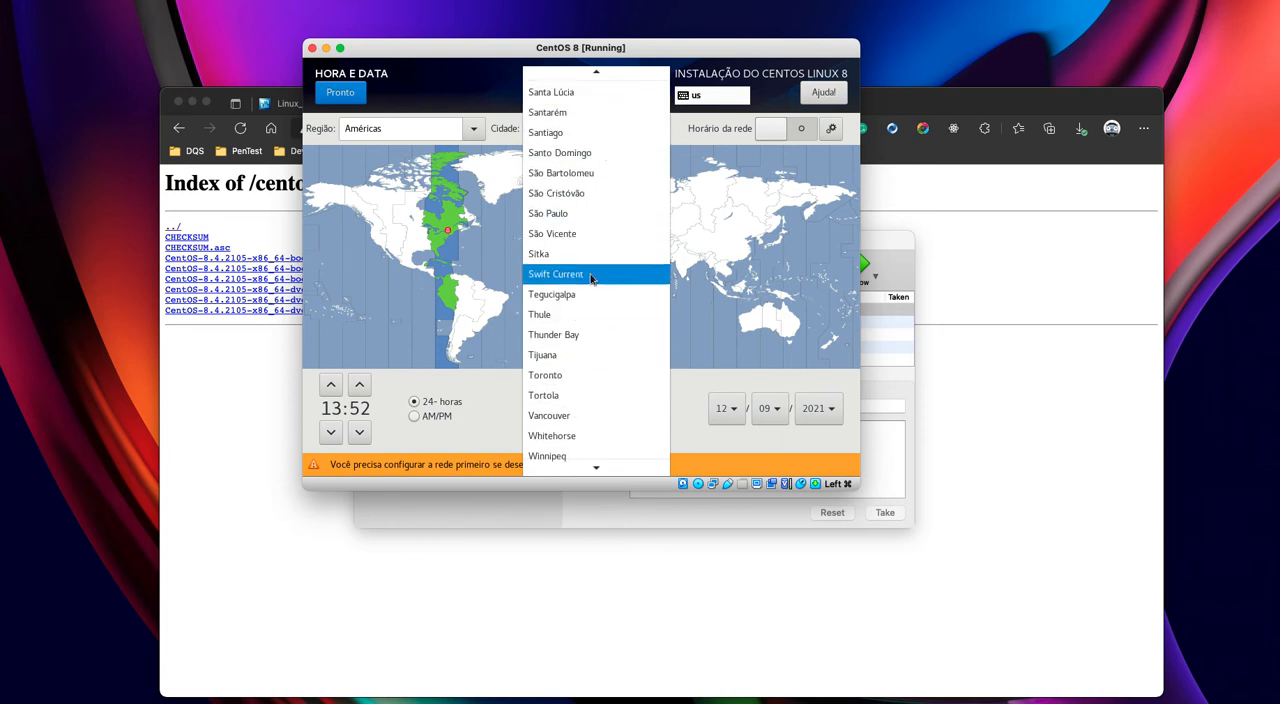
pyautogui.click(583, 214)
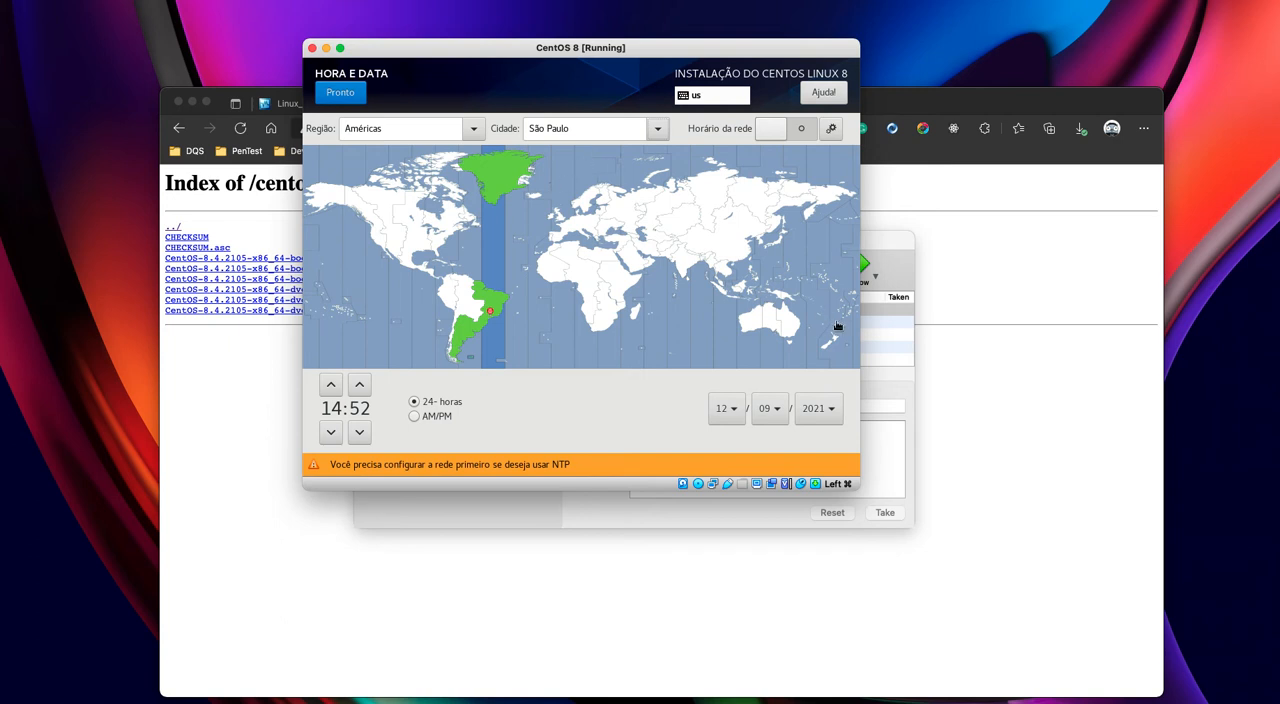
pyautogui.click(340, 92)
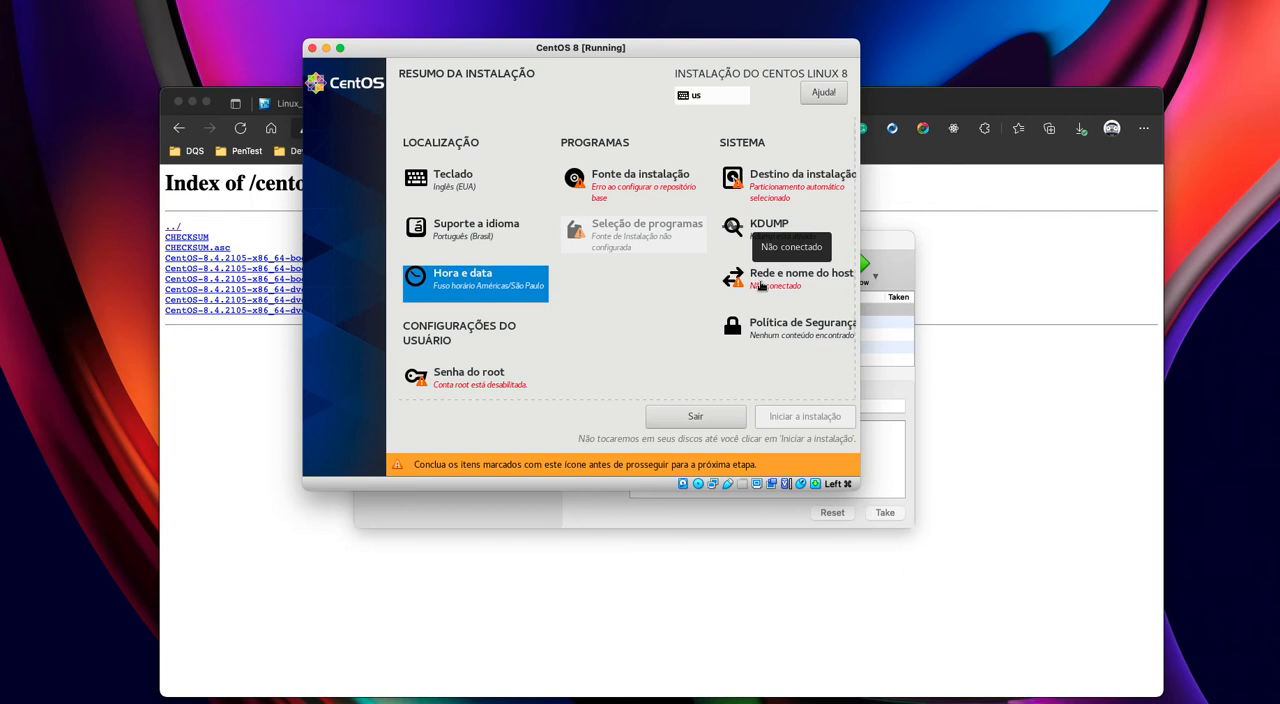
# - Turn on the Ethernet (enp0s3) connection and set its IPv4 method to Manual
pyautogui.click(760, 285)
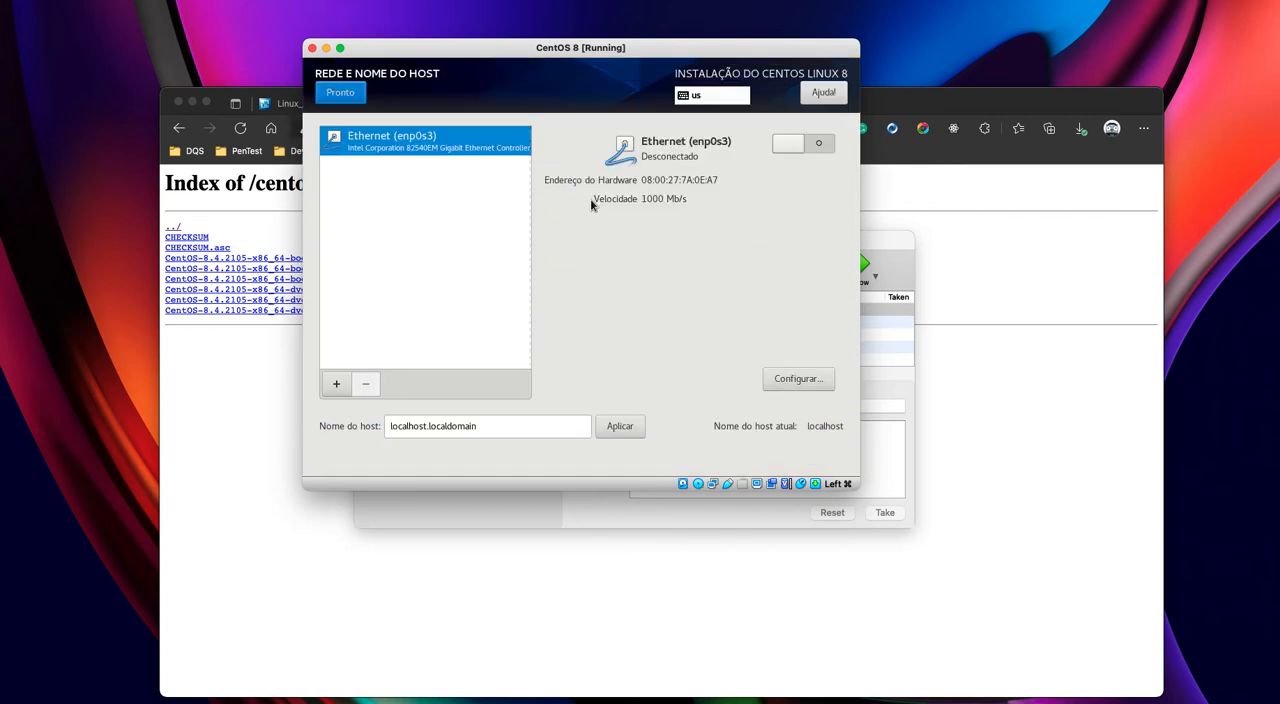
pyautogui.click(782, 146)
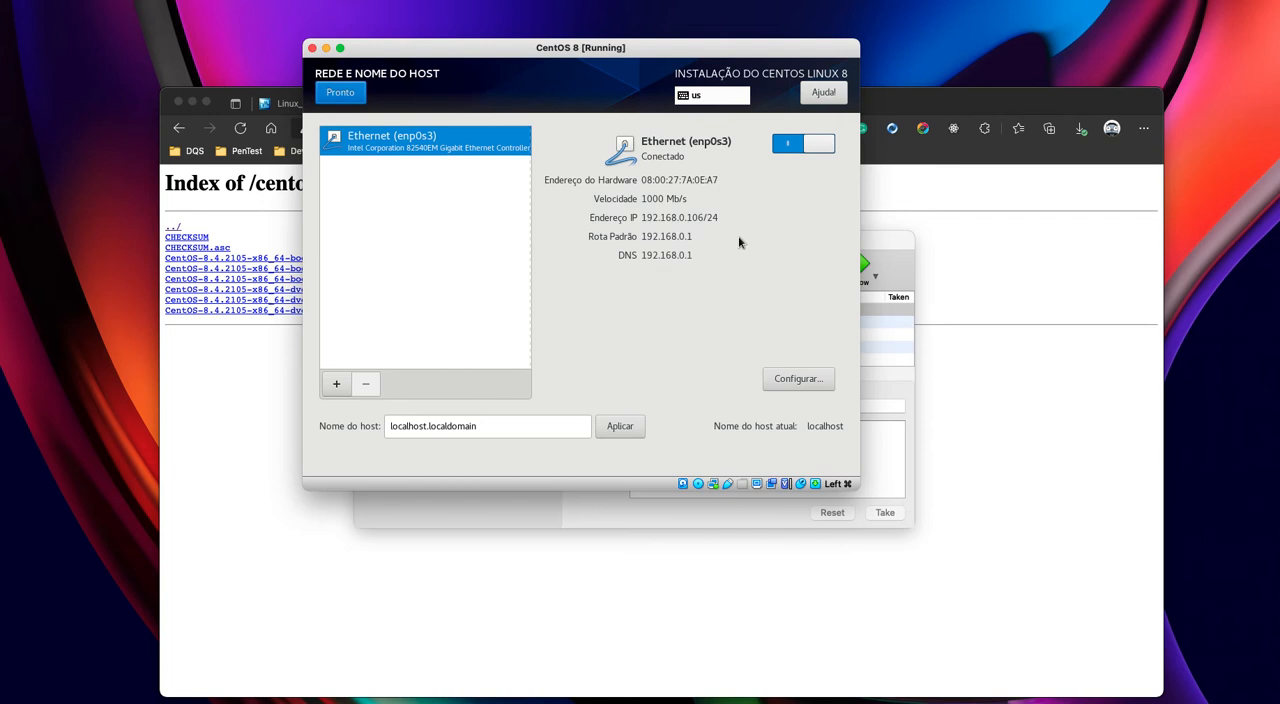
pyautogui.click(789, 373)
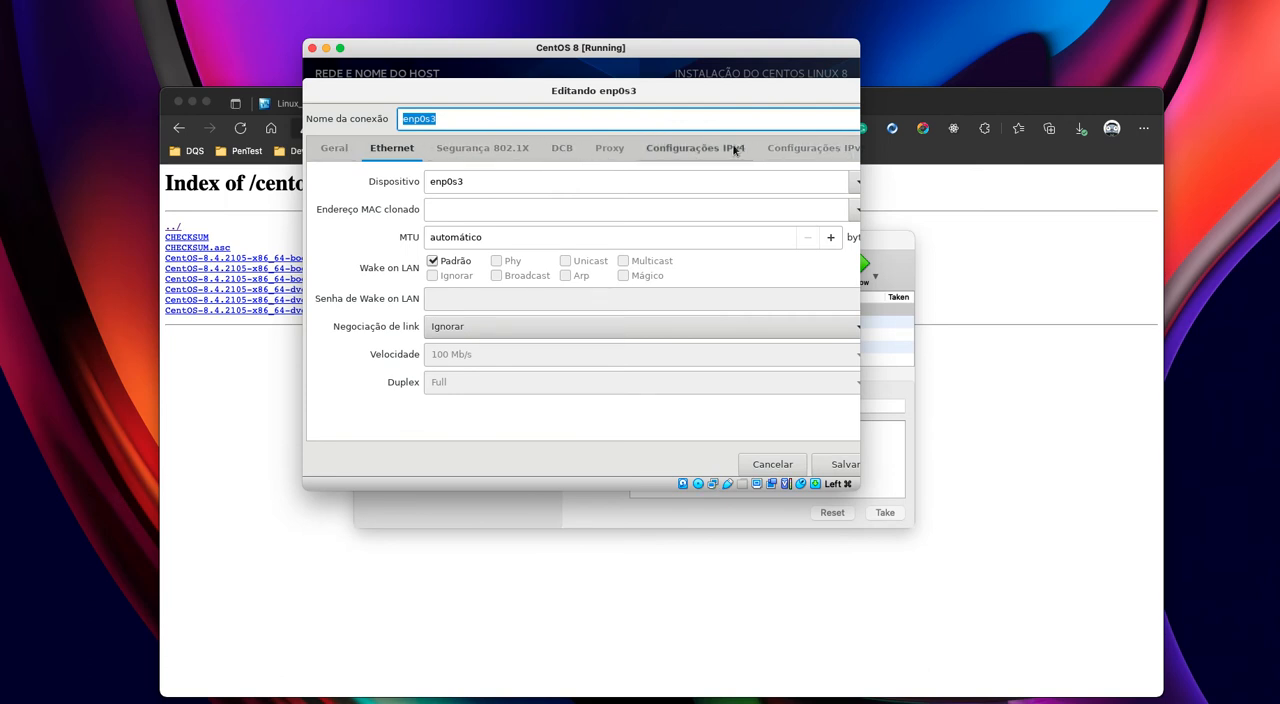
pyautogui.click(706, 150)
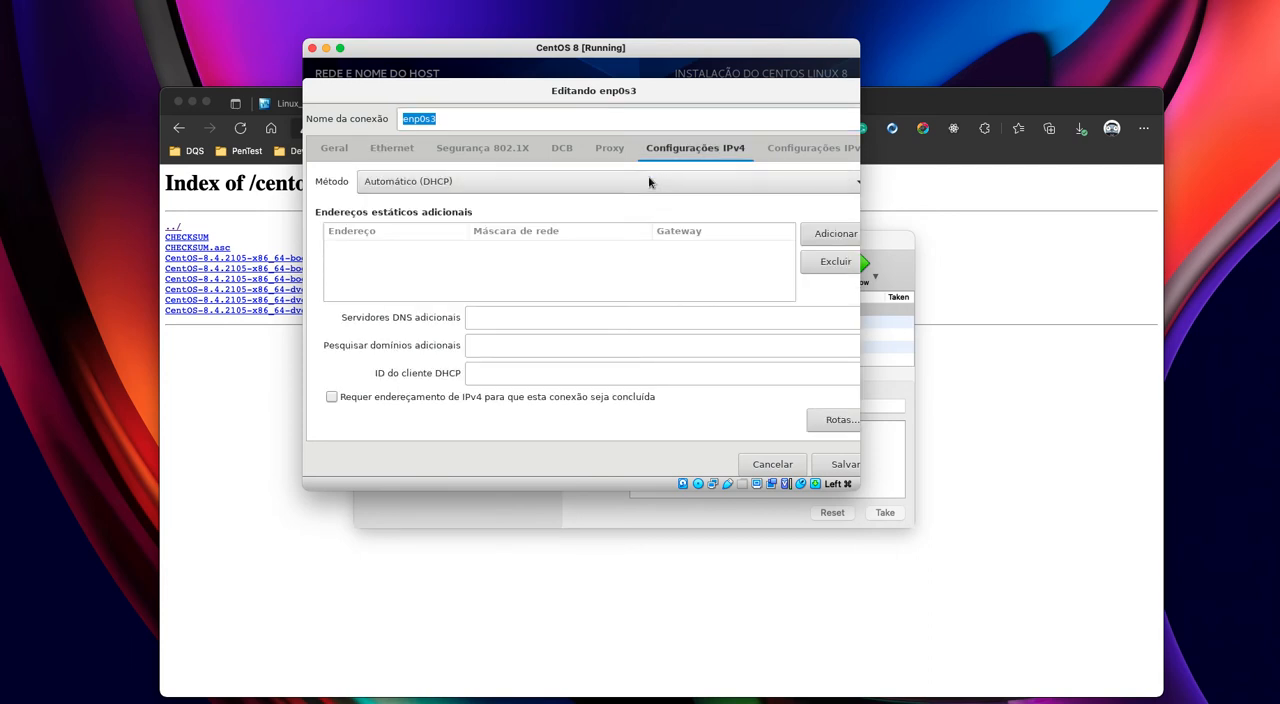
pyautogui.click(606, 180)
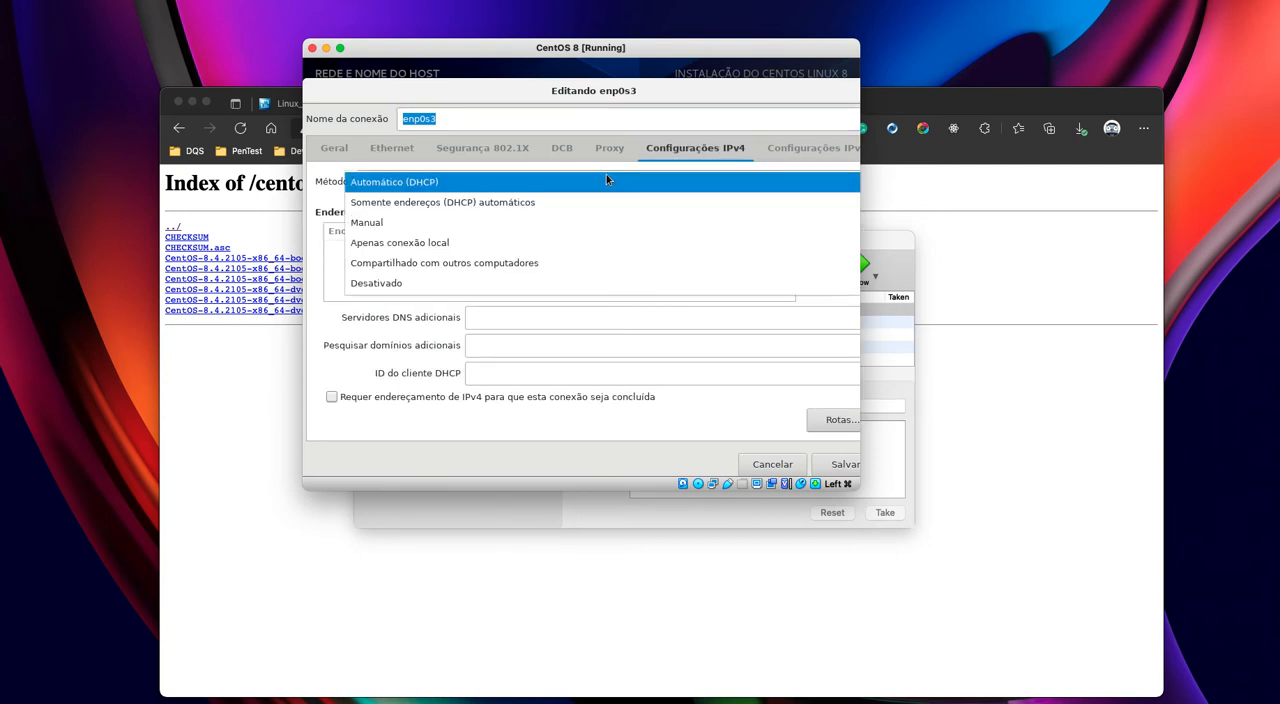
pyautogui.click(400, 222)
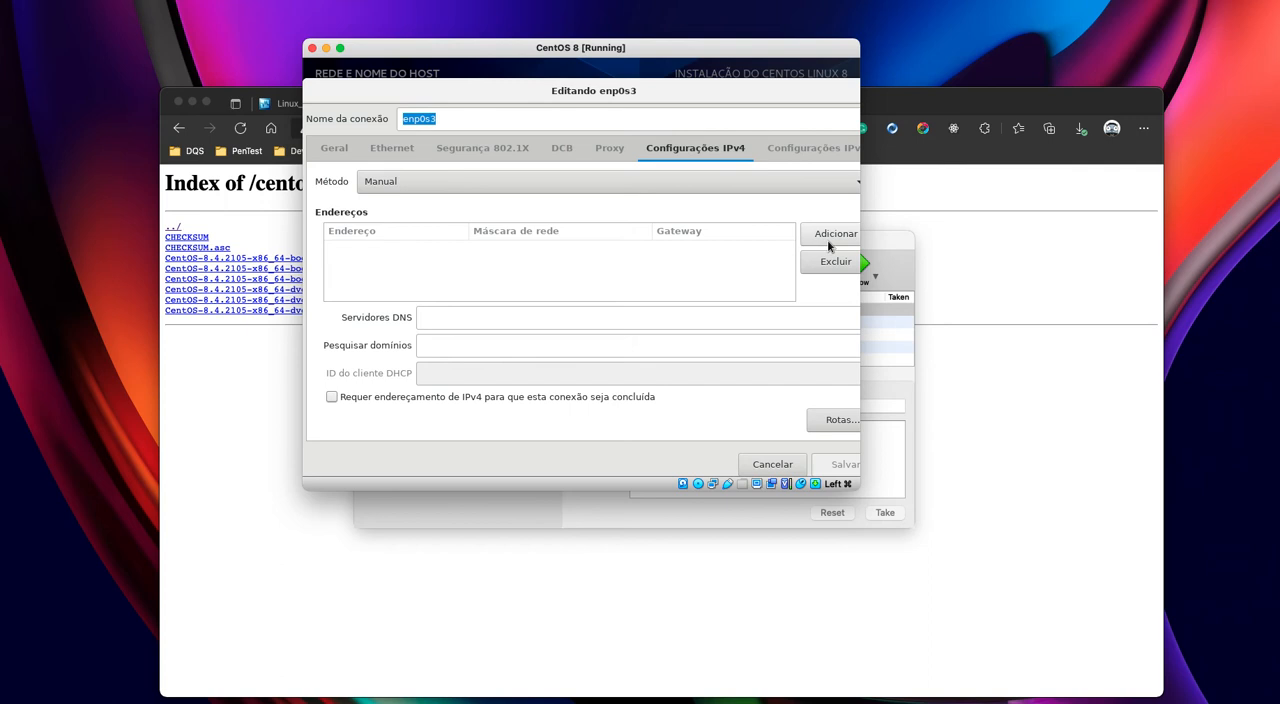
# - Add the IPv4 address 192.168.0.30 with netmask 24 and gateway 192.168.0.1 to the enp0s3 connection
pyautogui.click(832, 240)
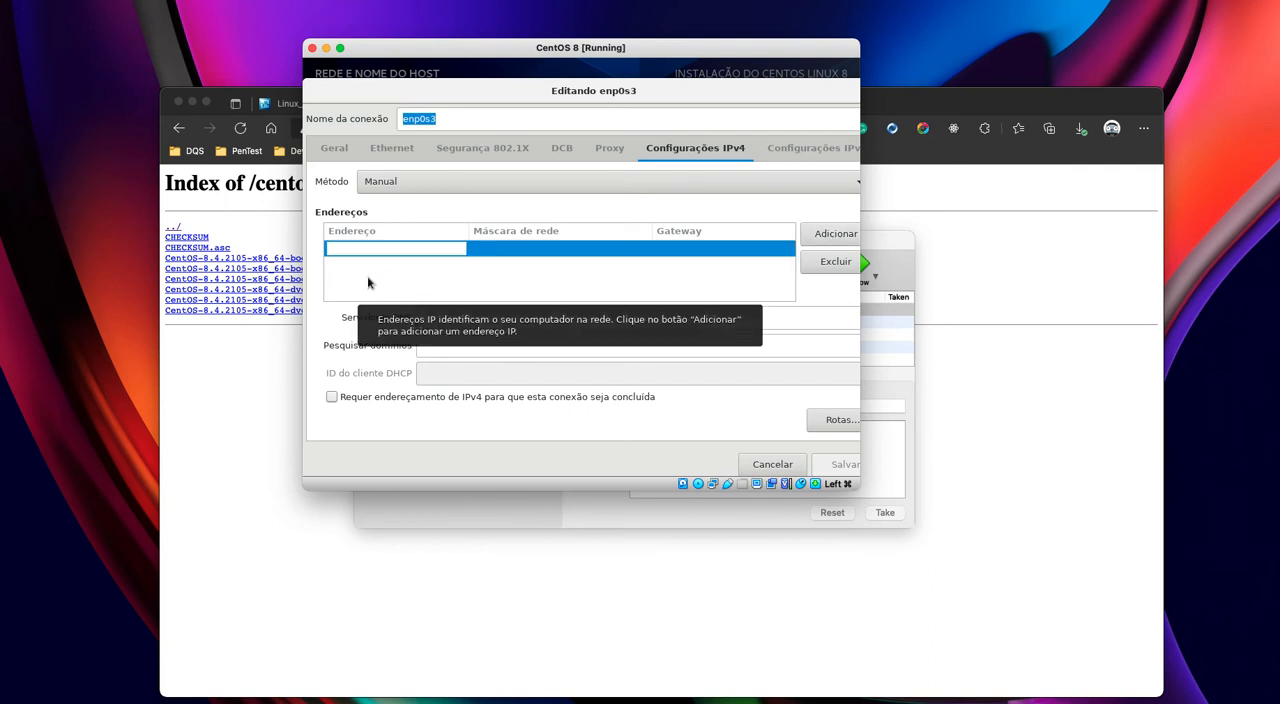
pyautogui.write('192.168.0')
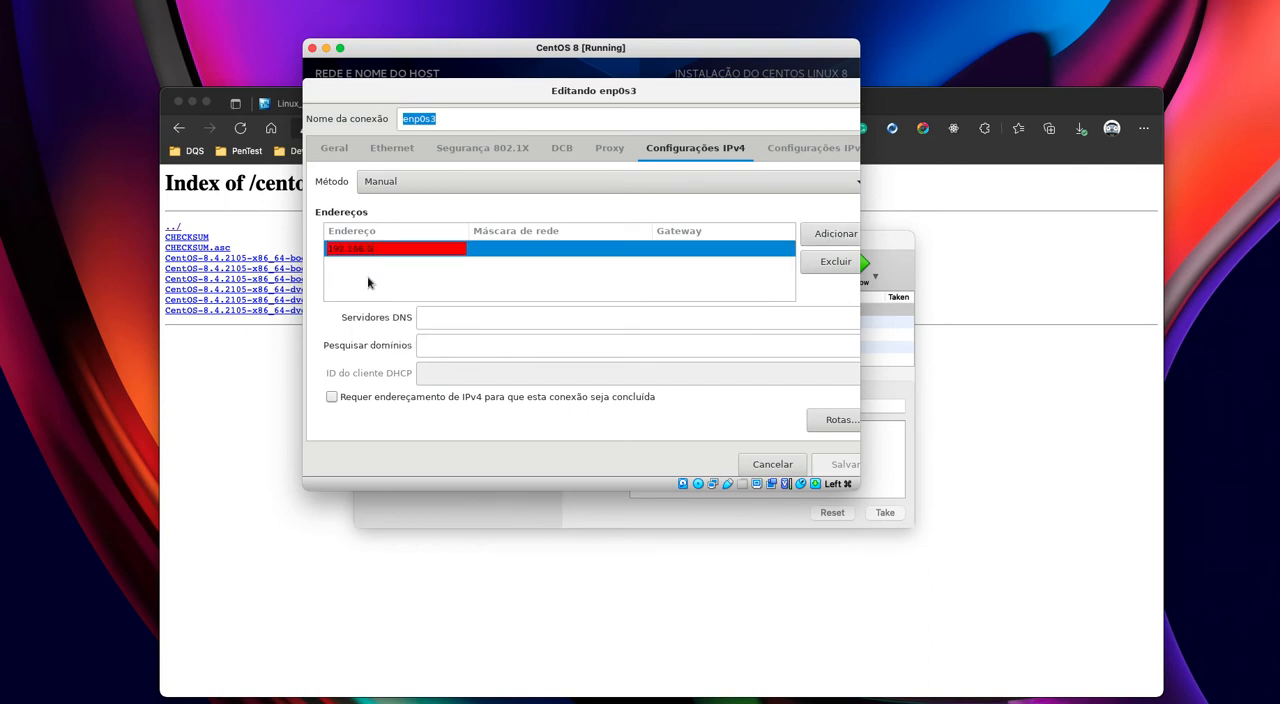
pyautogui.write('.30')
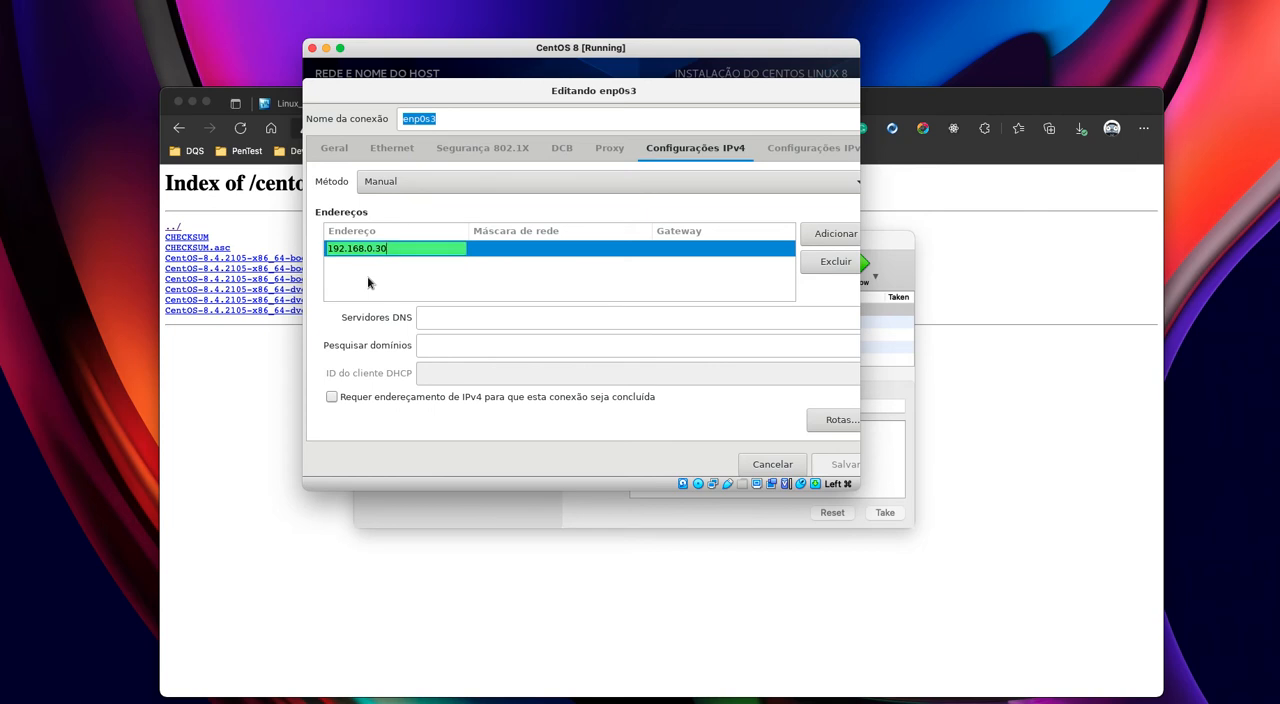
pyautogui.write('0')
pyautogui.press('BackSpace')
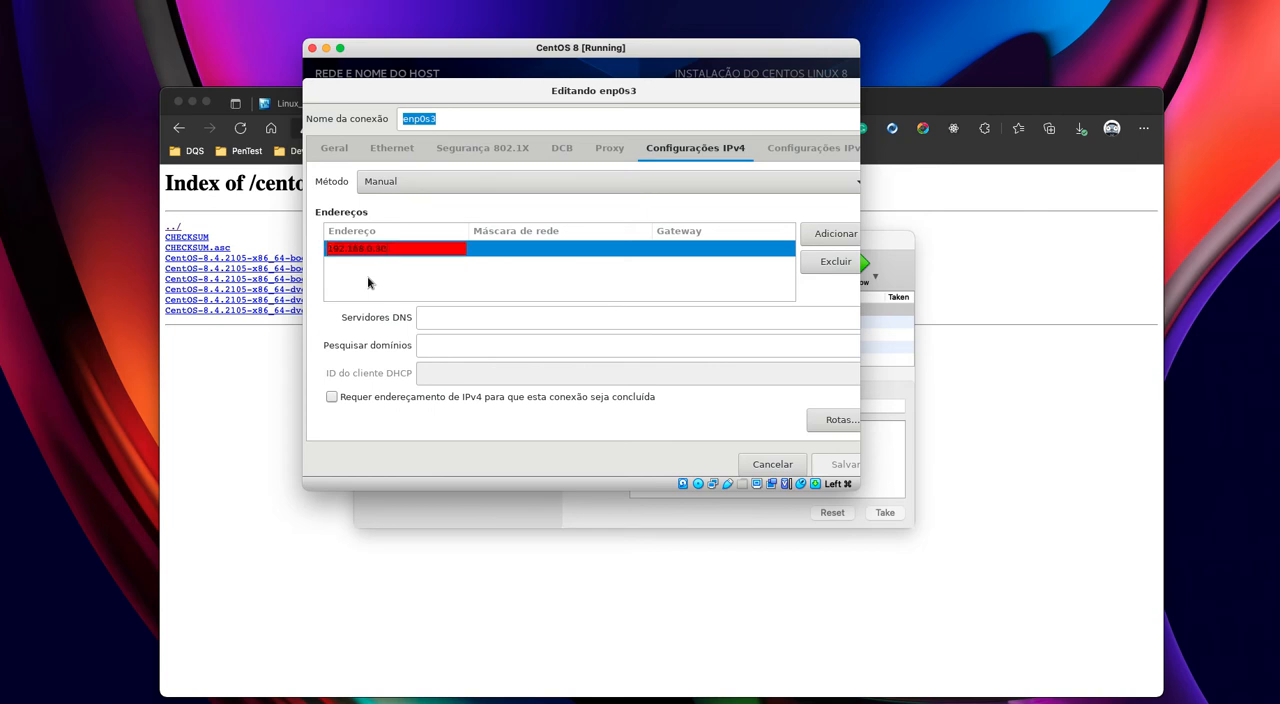
pyautogui.press('Tab')
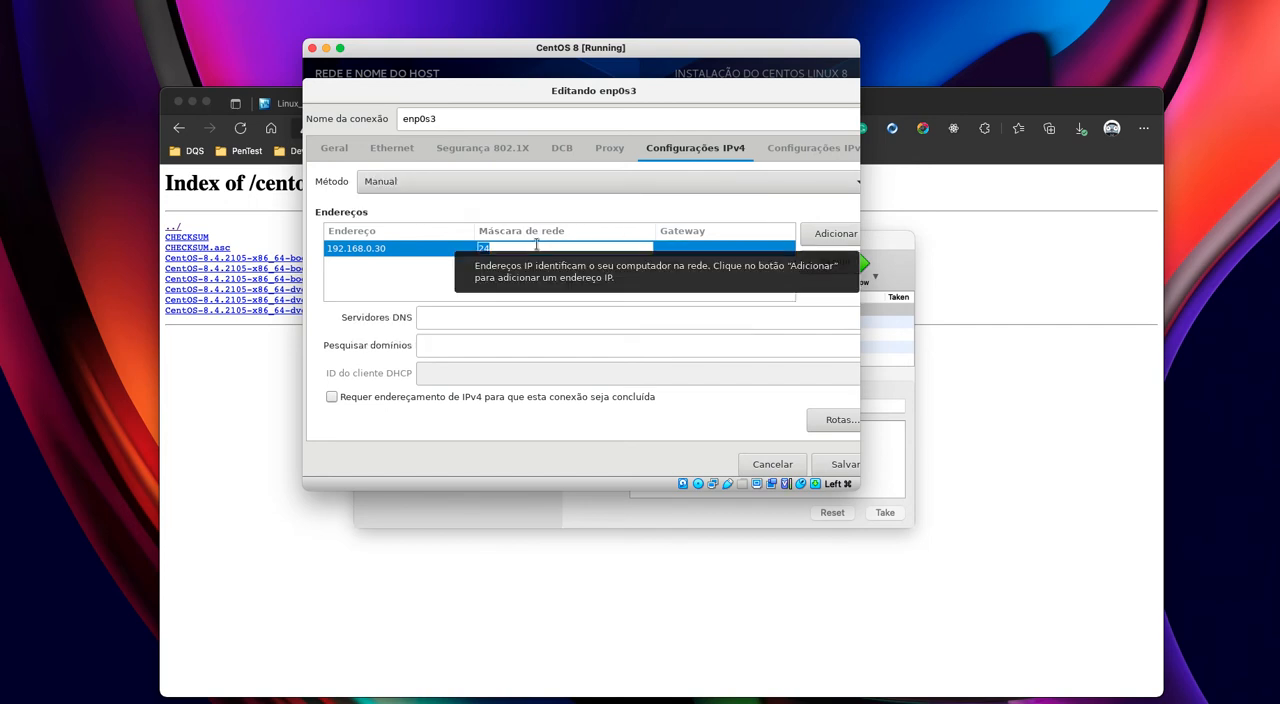
pyautogui.click(749, 258)
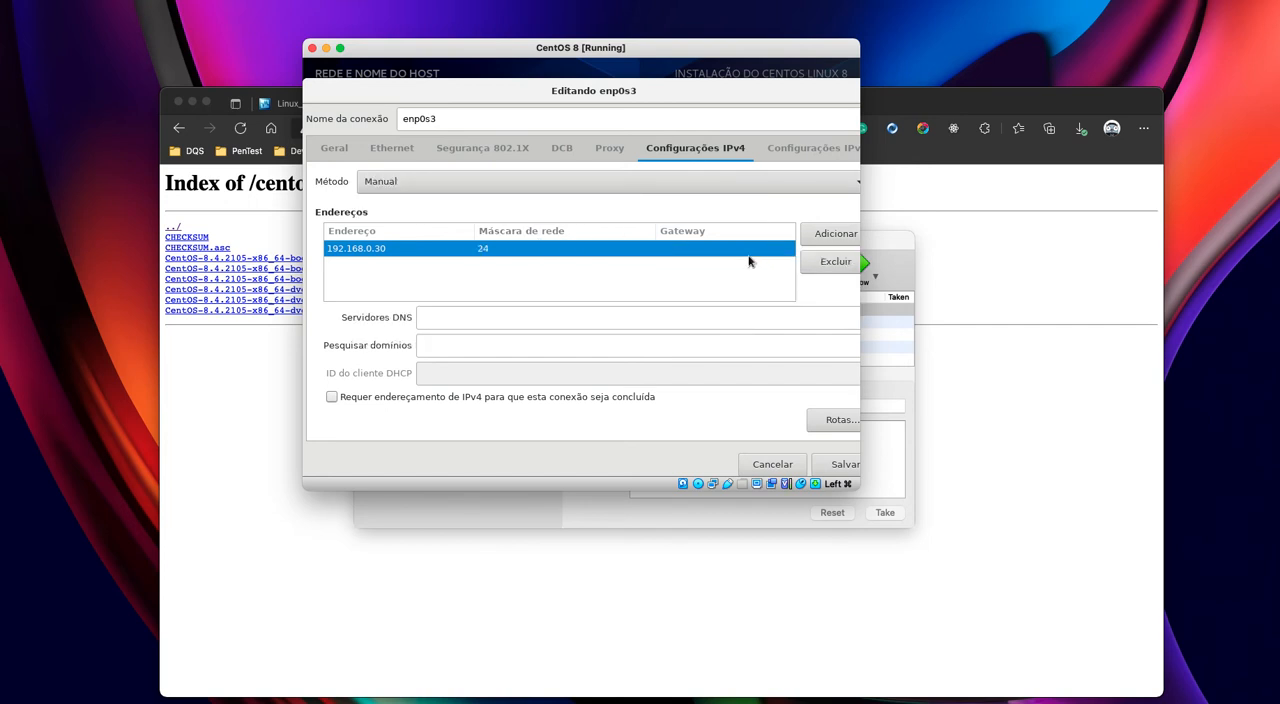
pyautogui.click(744, 252)
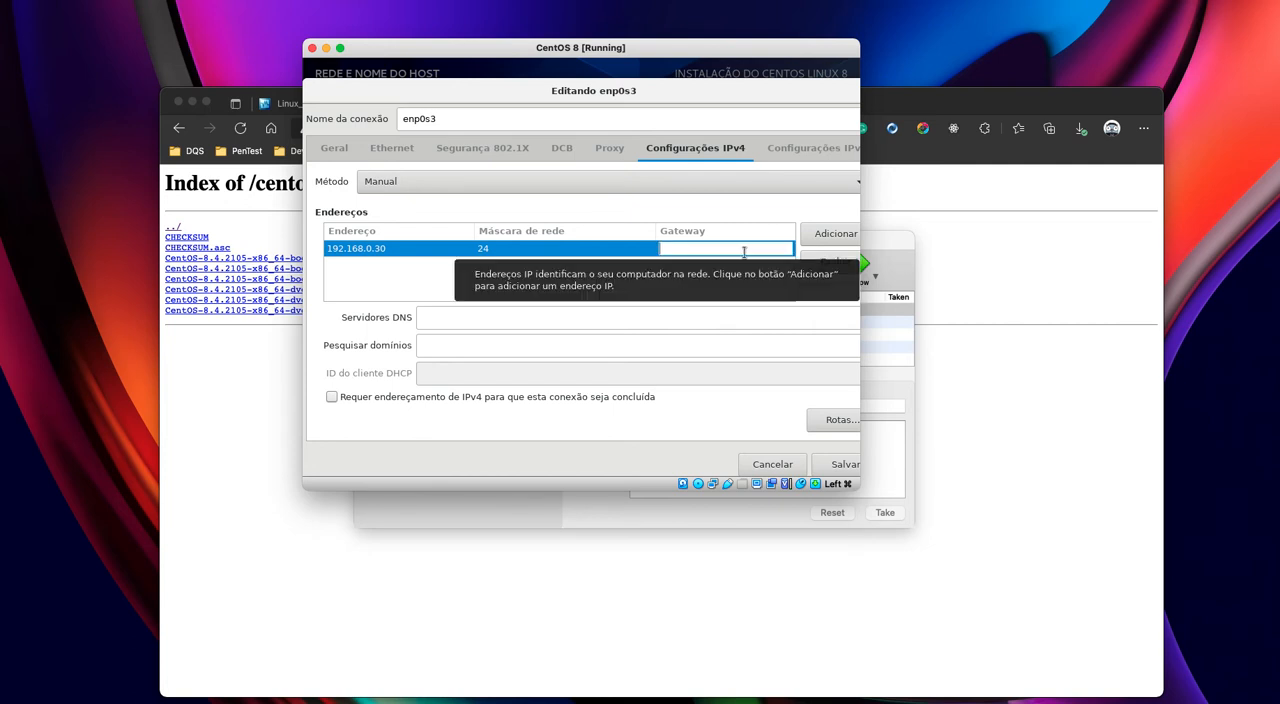
pyautogui.write('192.168')
pyautogui.write('.0.1')
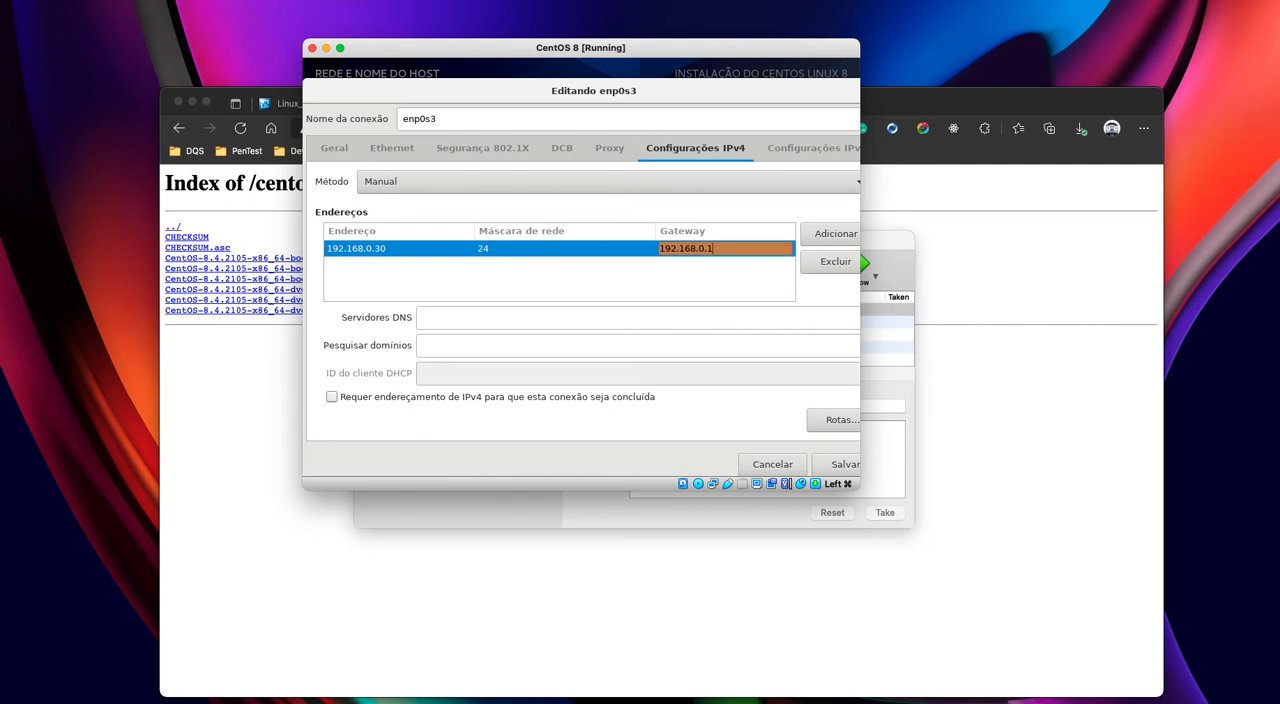
# - Set the connection's DNS servers to 8.8.8.8,8.8.4.4 and save the enp0s3 settings
pyautogui.click(657, 315)
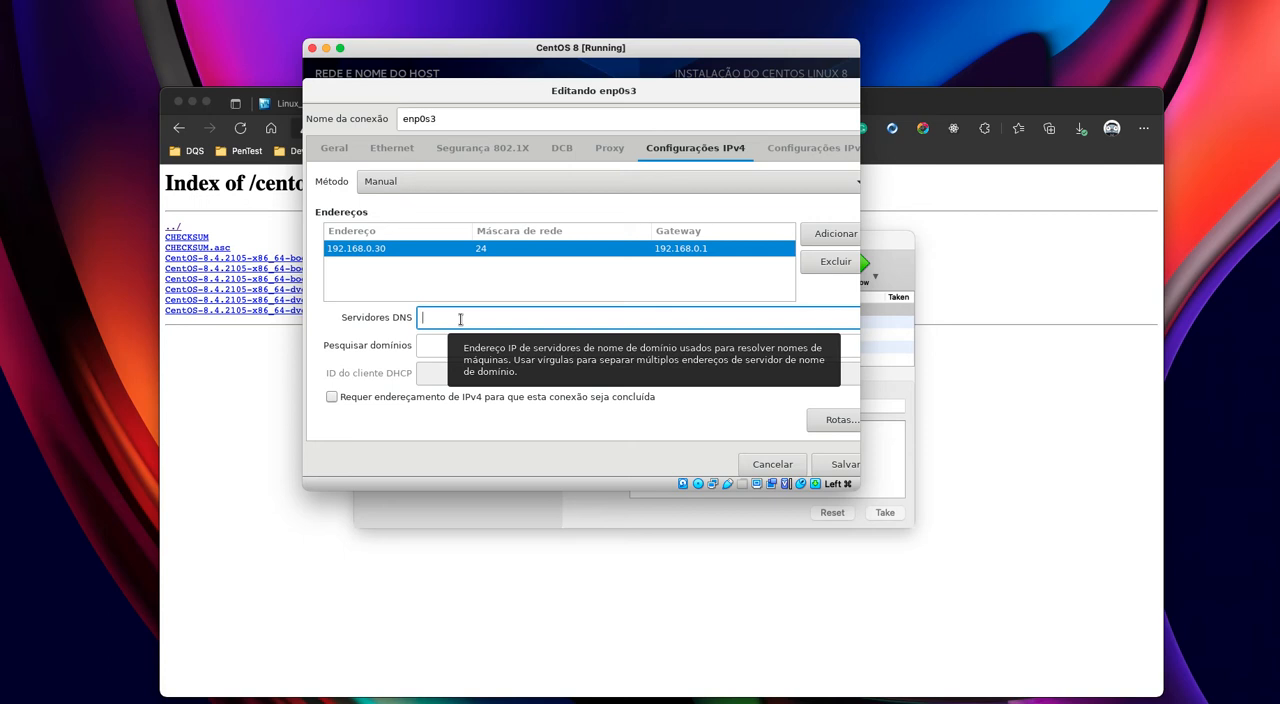
pyautogui.write('8.8.')
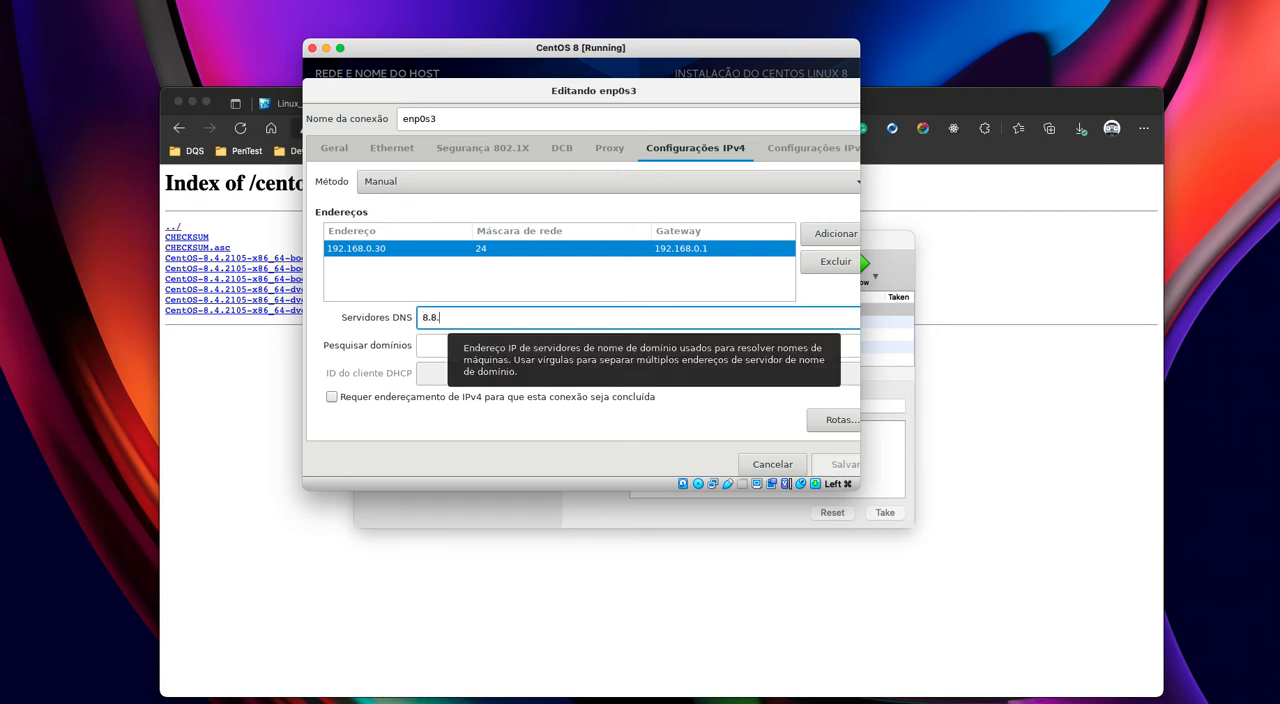
pyautogui.write('8.8,8.8.4')
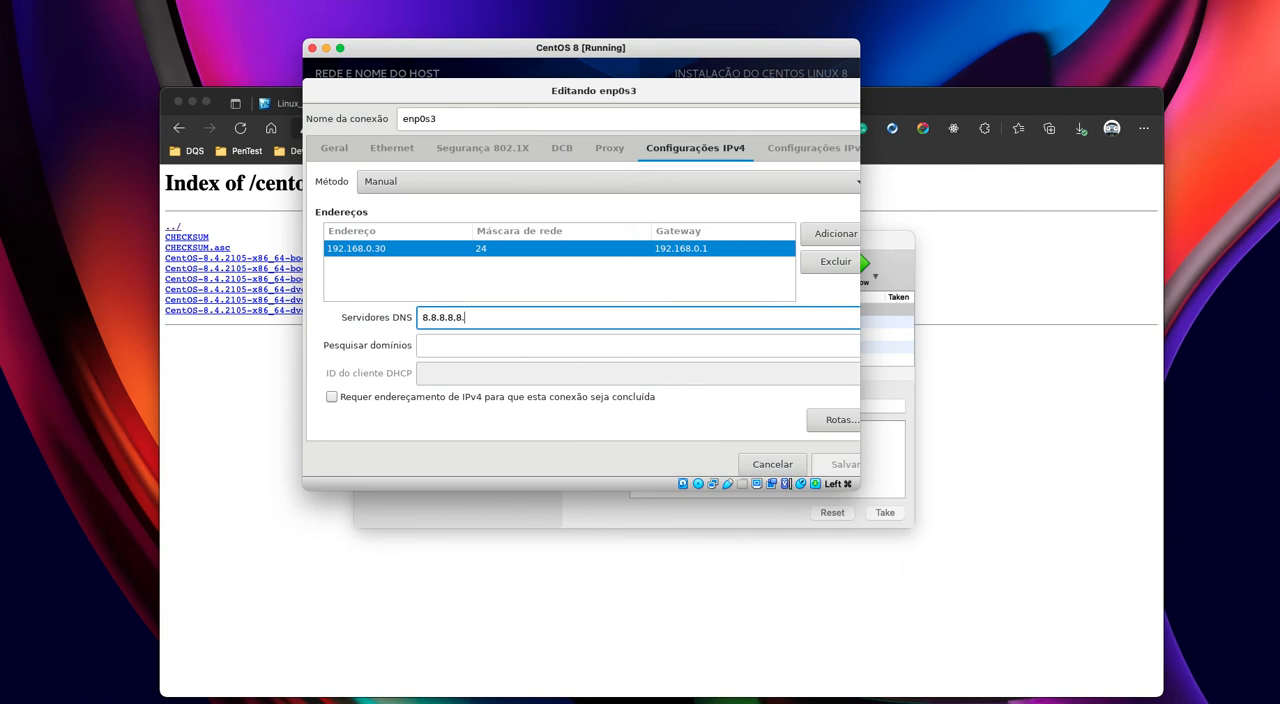
pyautogui.write('.4.4')
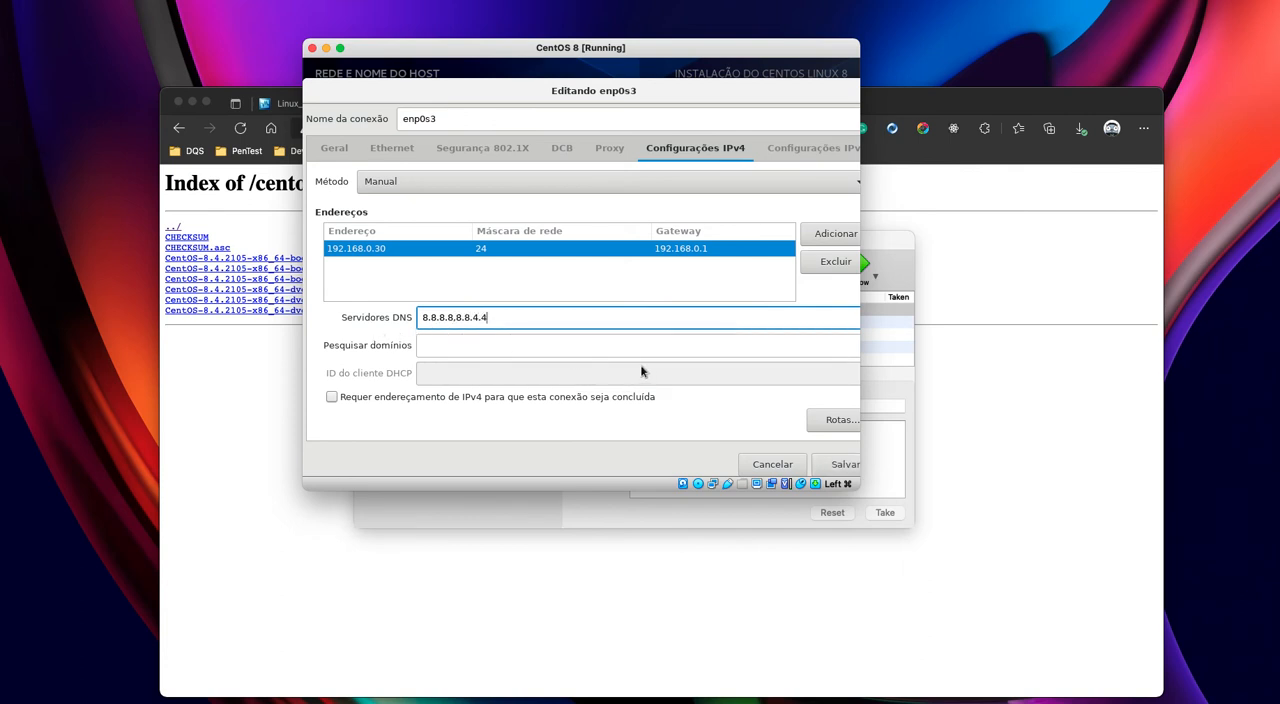
pyautogui.click(842, 464)
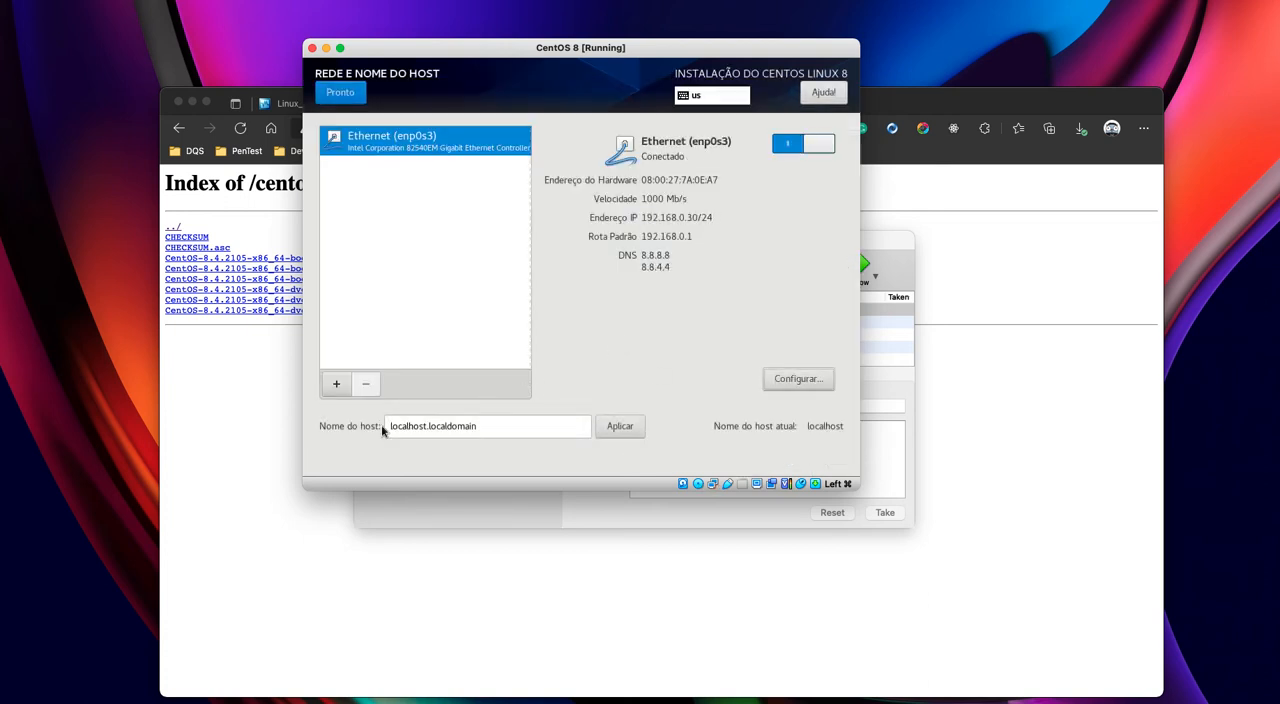
# - Set and apply the host name centos8.flowner.local, and return to the installation summary
pyautogui.moveTo(490, 426); pyautogui.dragTo(378, 426)
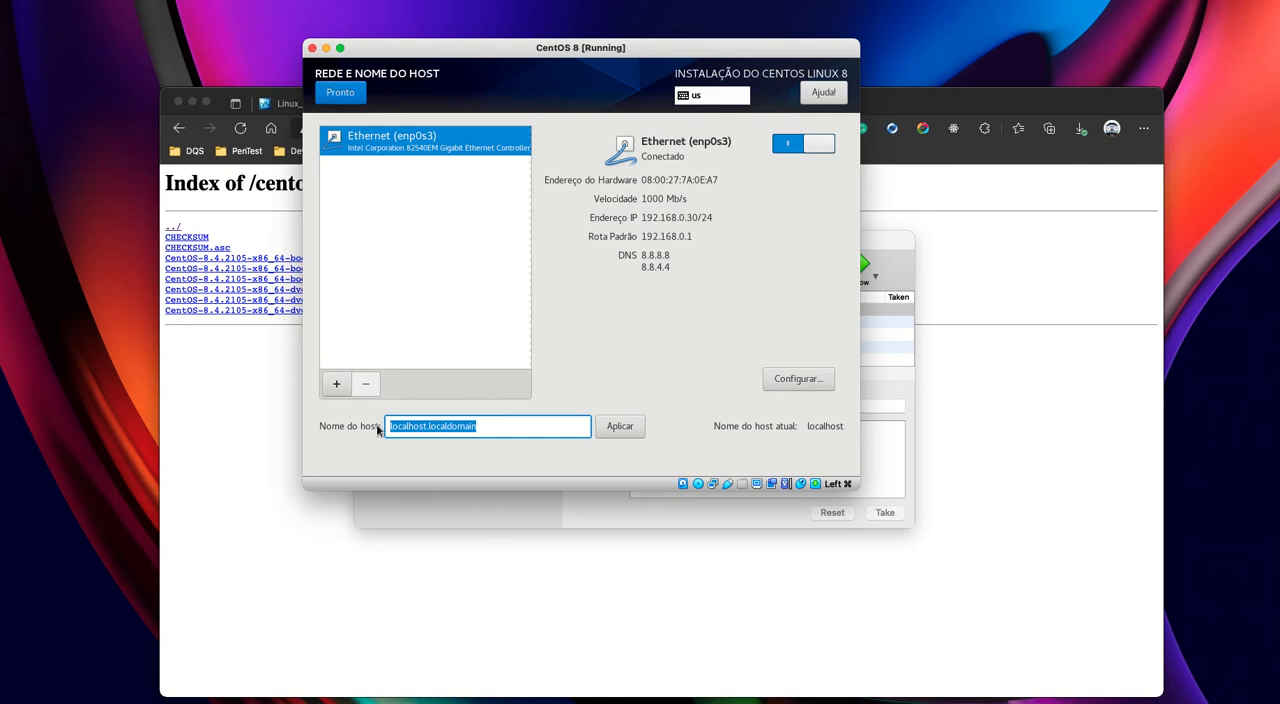
pyautogui.write('centos8')
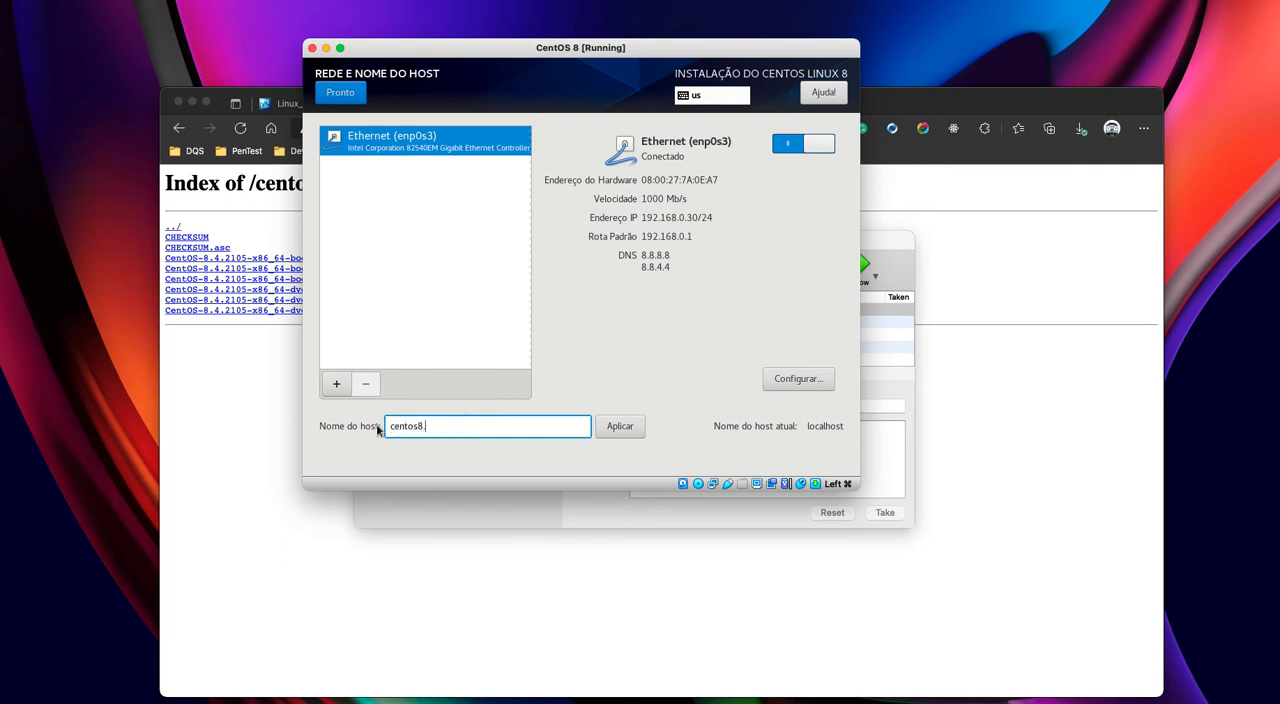
pyautogui.write('.flowner.local')
pyautogui.click(634, 427)
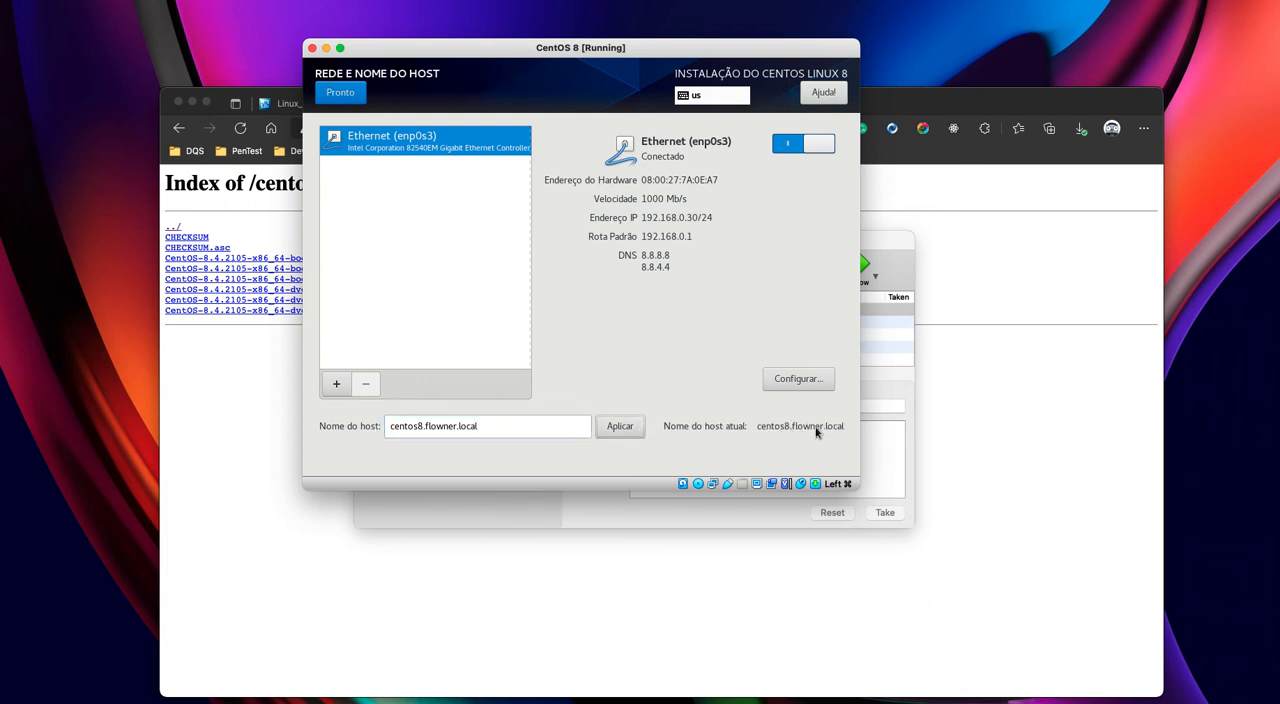
pyautogui.click(339, 92)
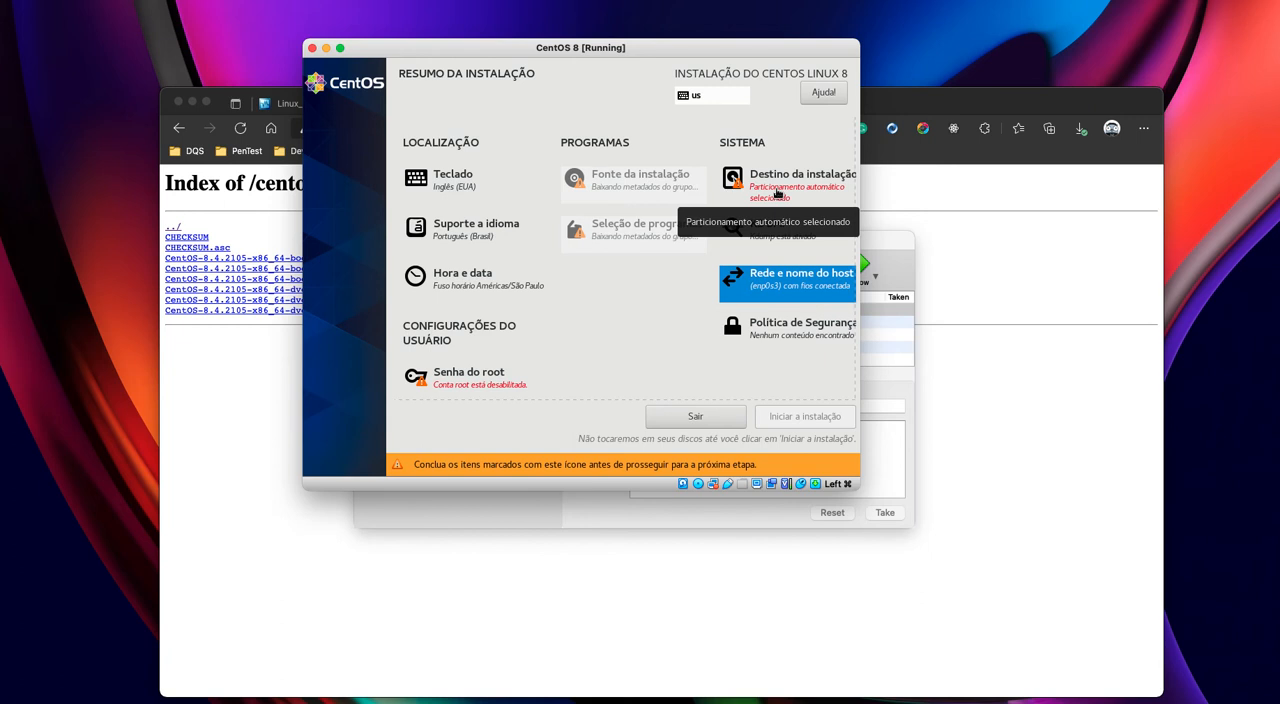
# - Confirm the 8 GiB ATA VBOX HARDDISK as installation destination with automatic storage configuration
pyautogui.click(777, 193)
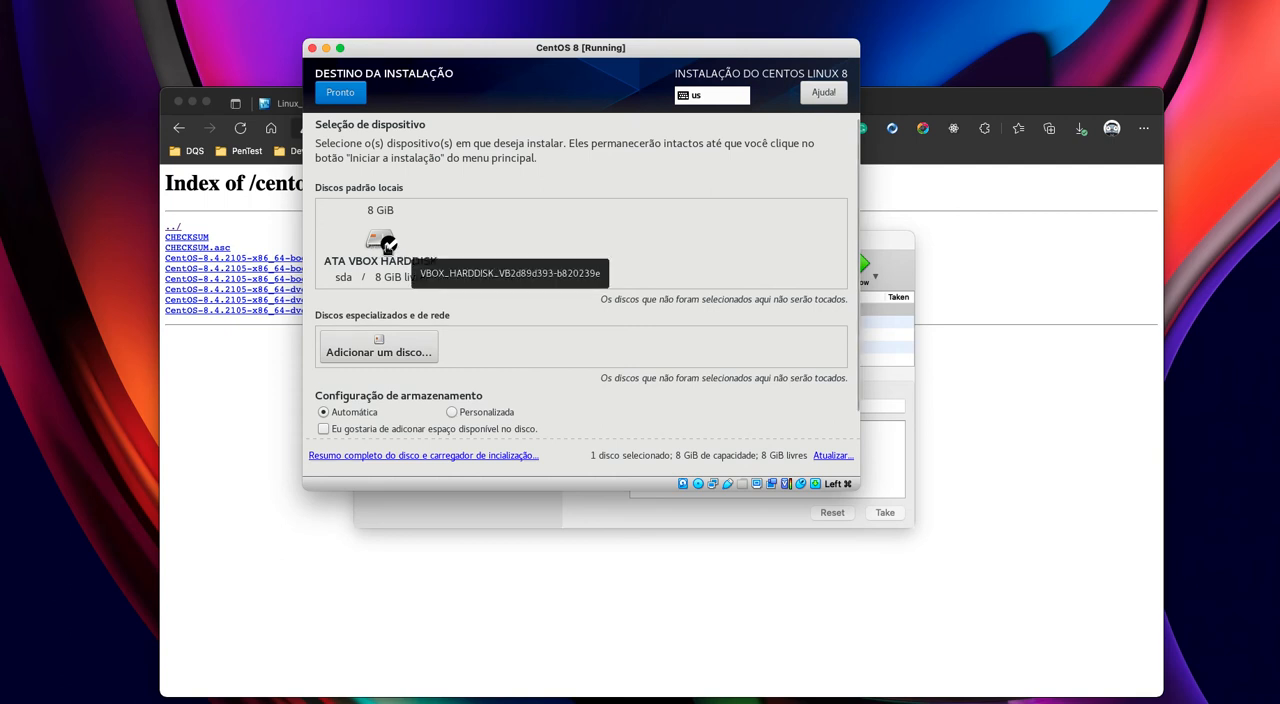
pyautogui.click(388, 243)
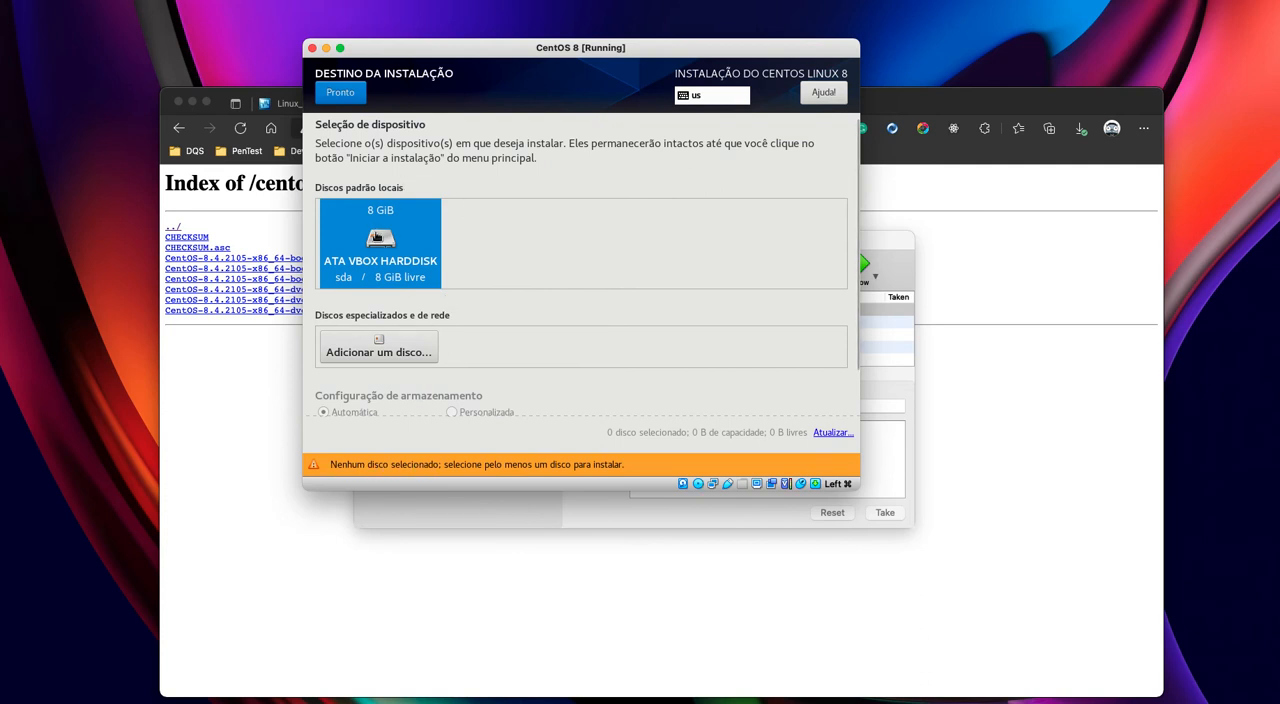
pyautogui.click(380, 238)
pyautogui.scroll(-1, 490, 369)
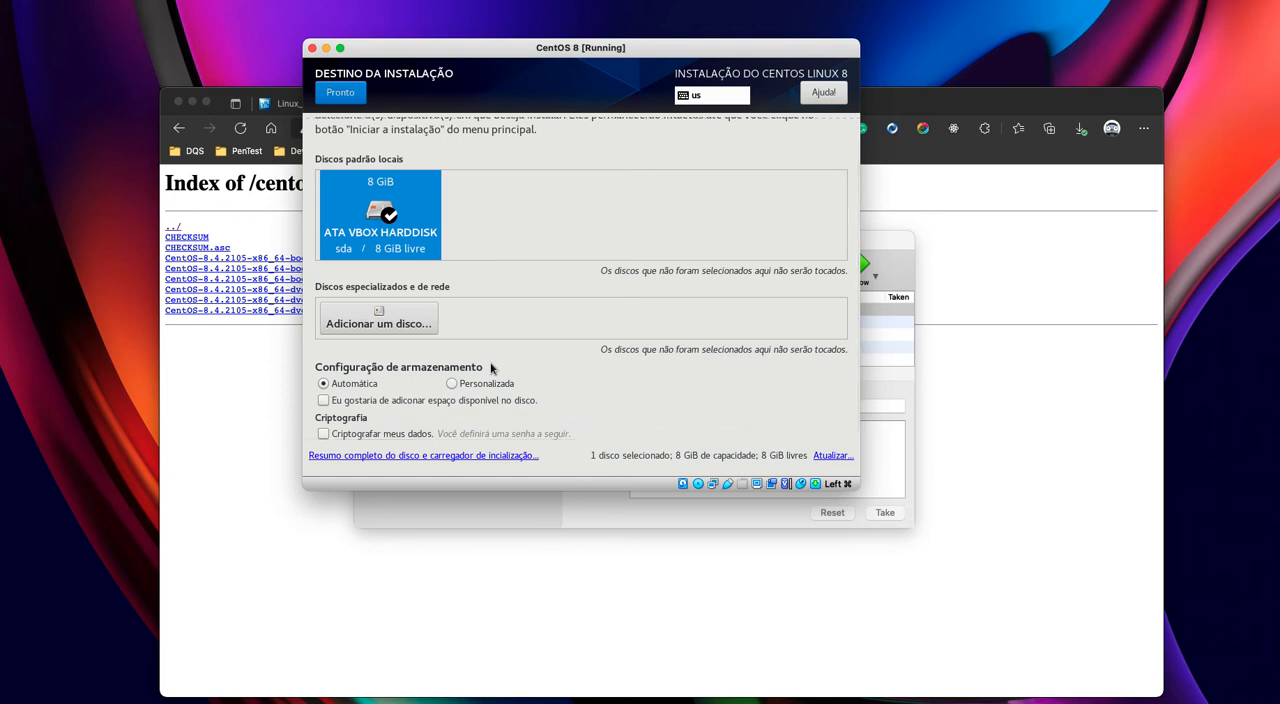
pyautogui.scroll(1, 491, 368)
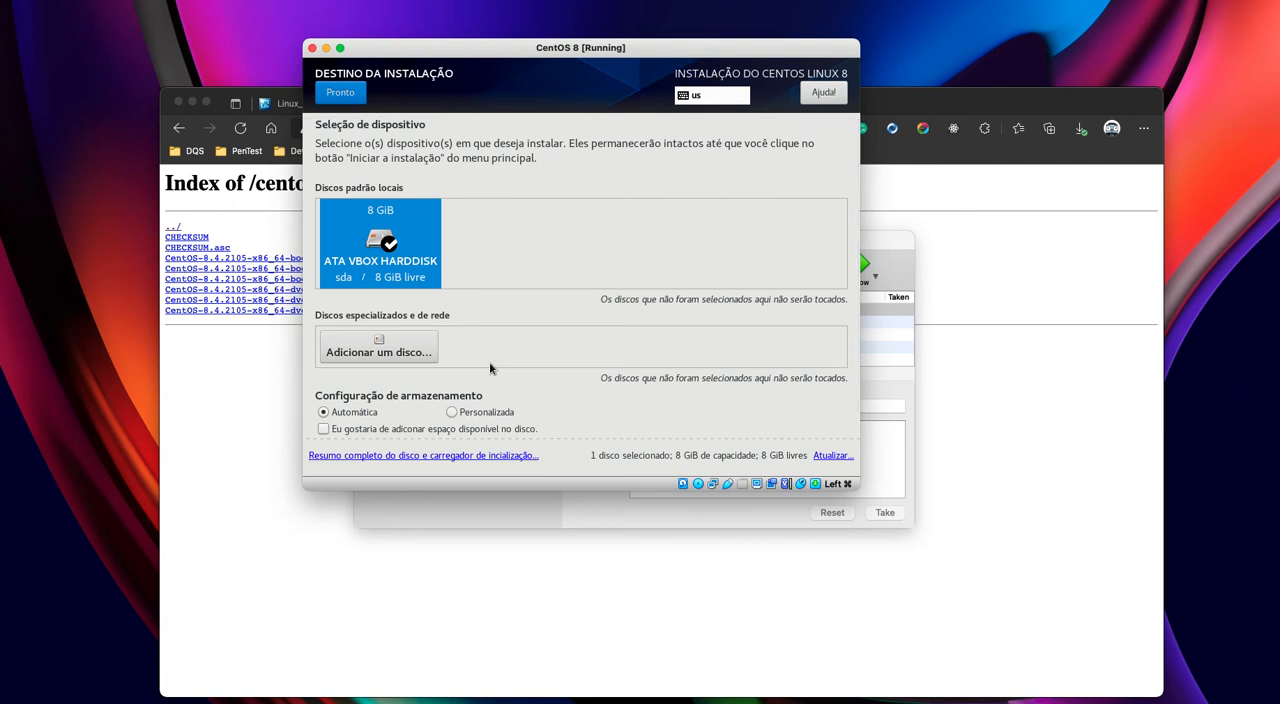
pyautogui.scroll(-1, 489, 368)
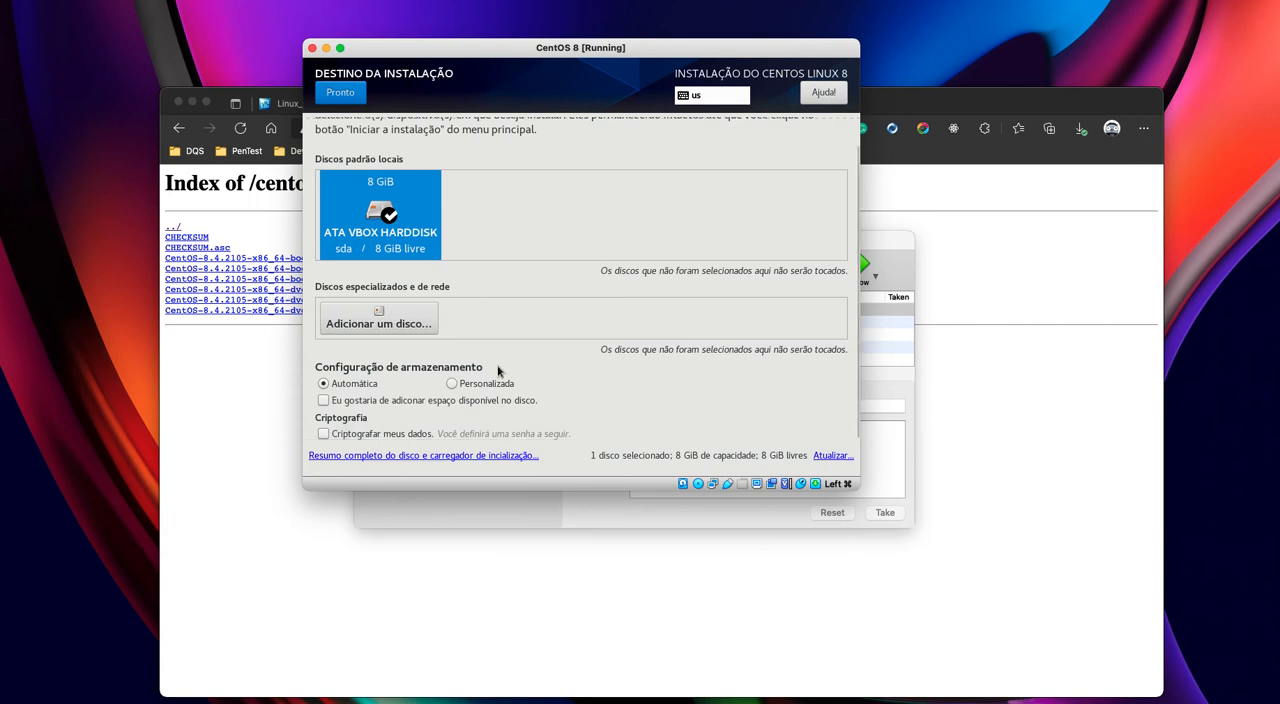
pyautogui.click(329, 94)
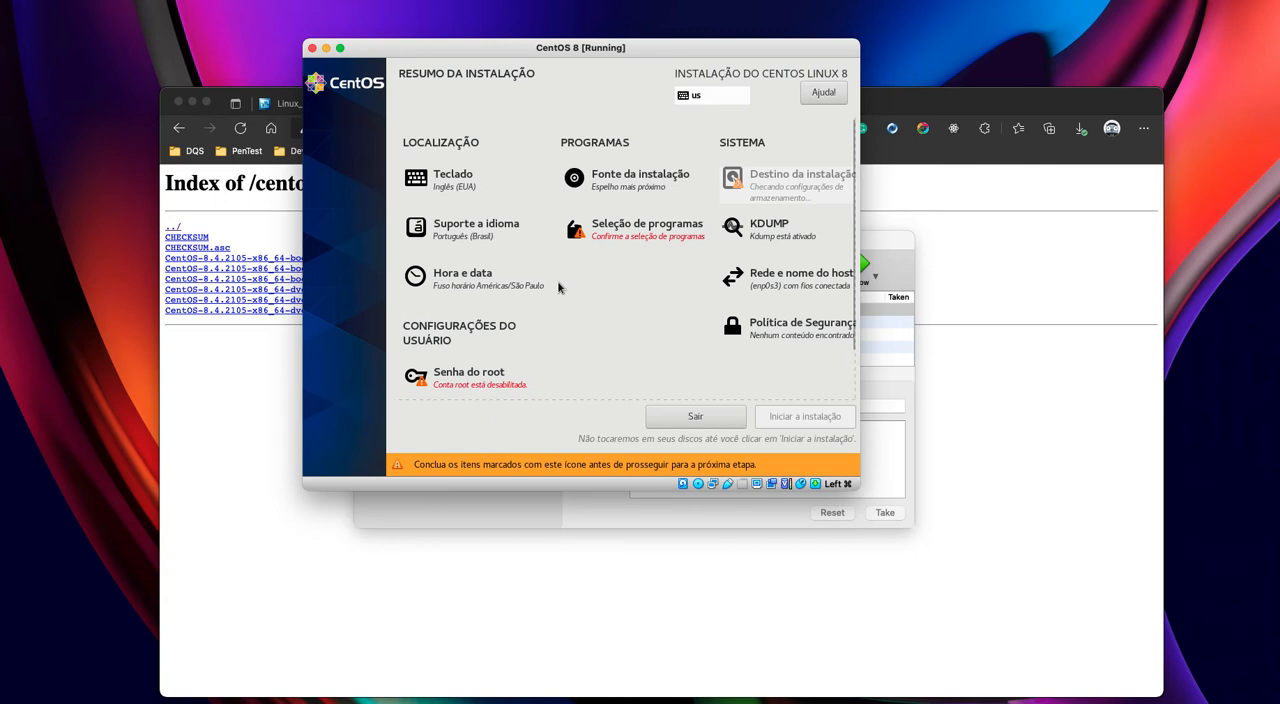
# - Review the network installation source options, keep Espelho mais próximo, and return to the installation summary
pyautogui.click(630, 198)
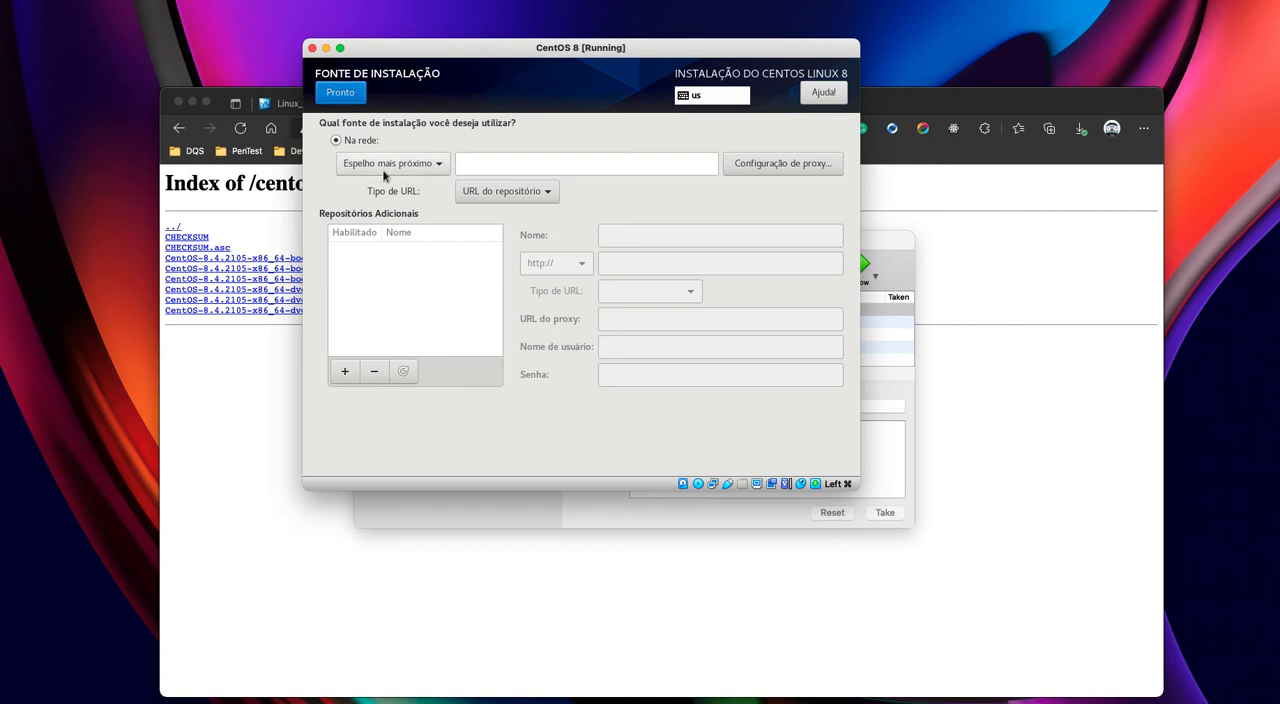
pyautogui.click(347, 98)
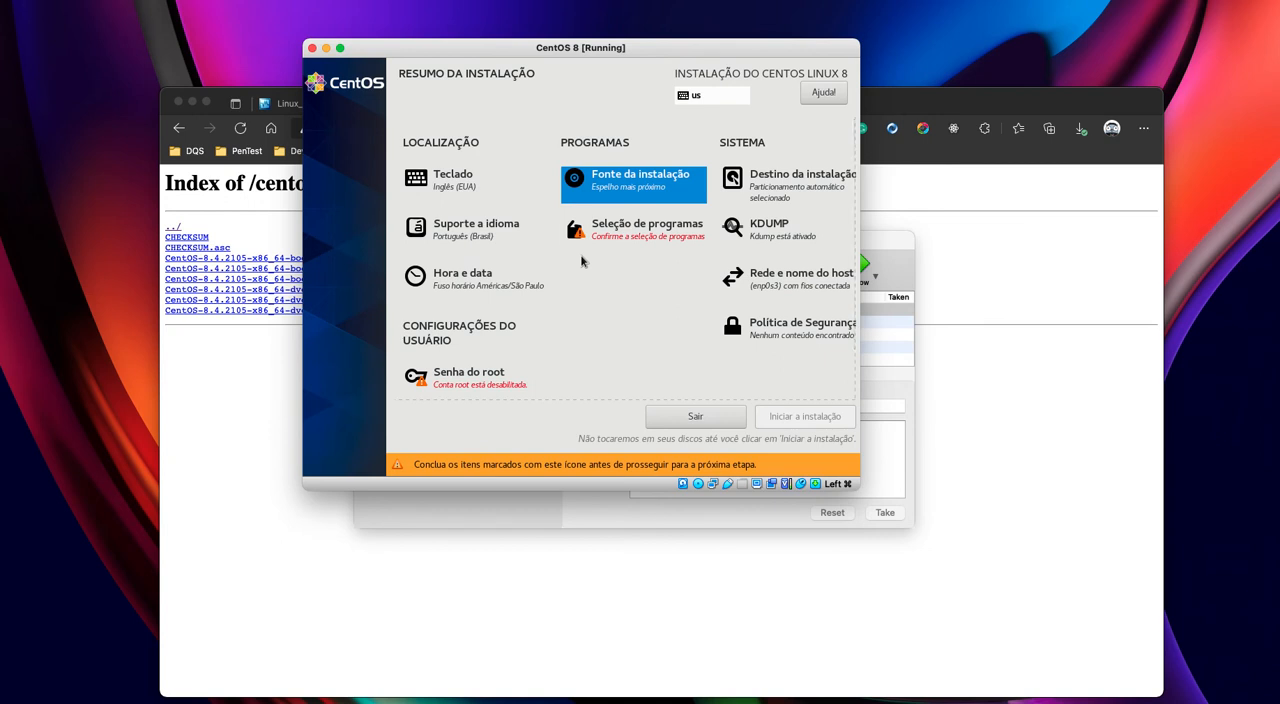
pyautogui.click(634, 184)
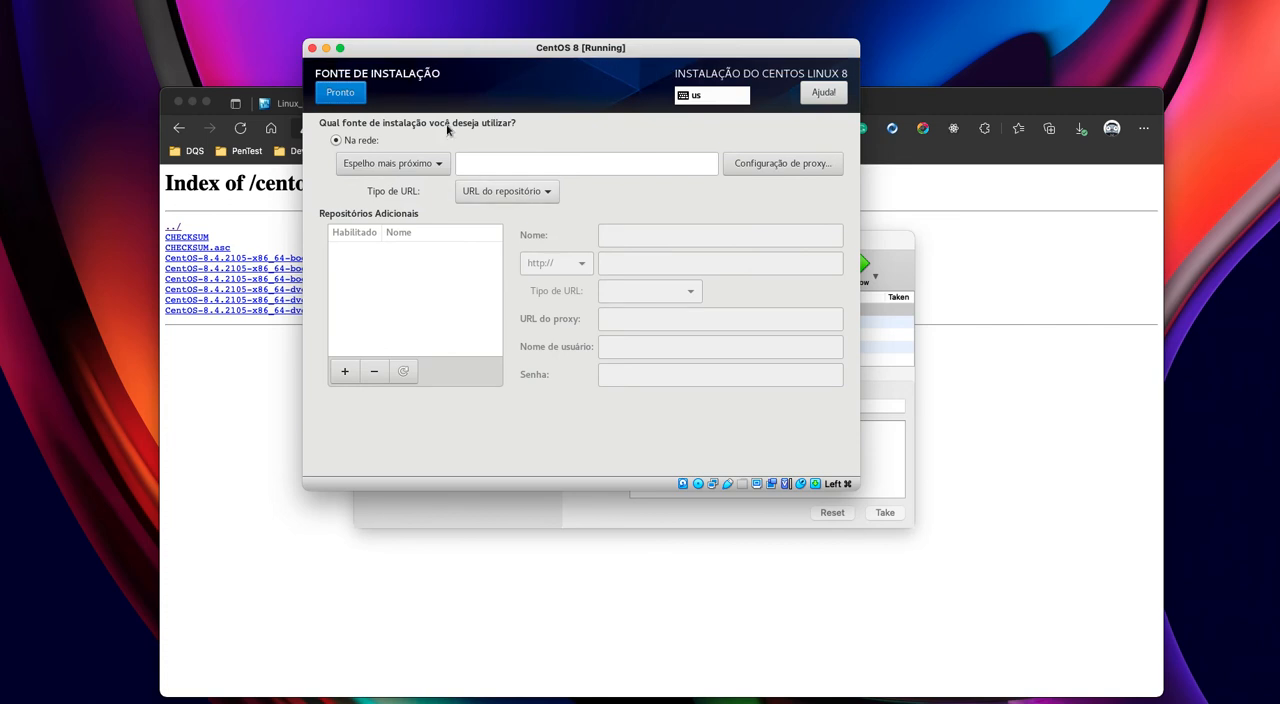
pyautogui.click(432, 160)
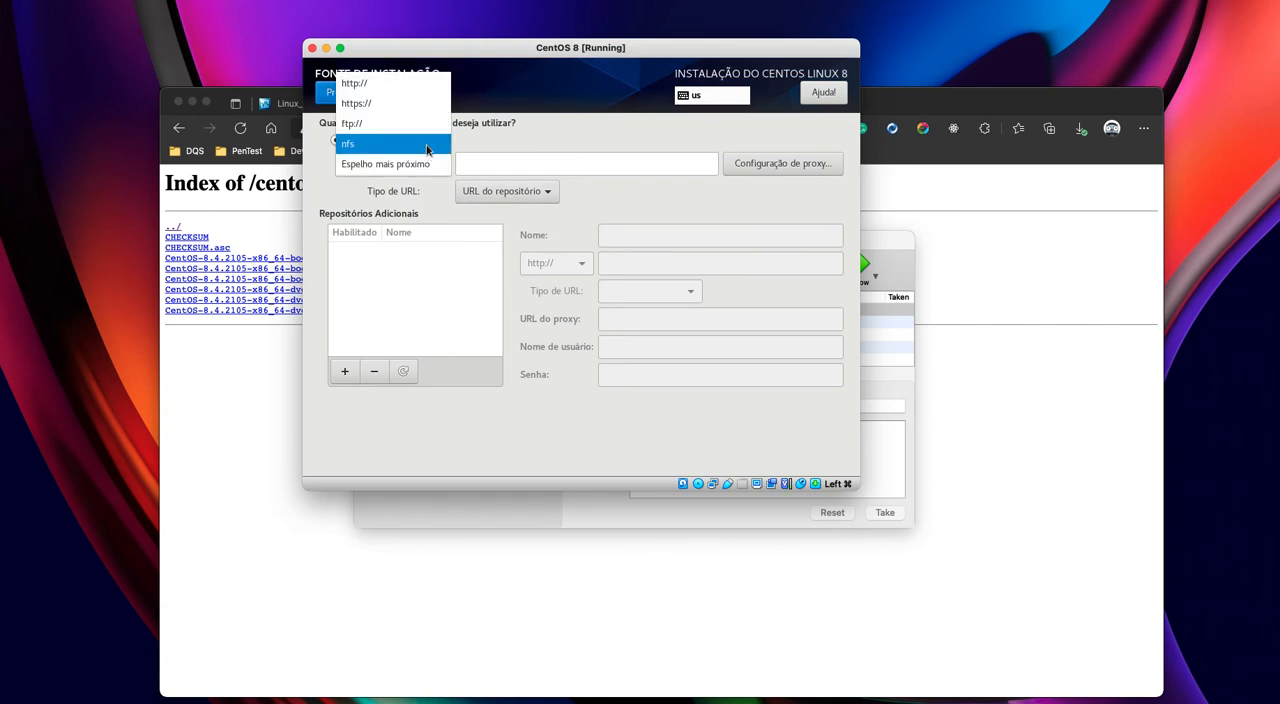
pyautogui.click(546, 133)
pyautogui.click(340, 92)
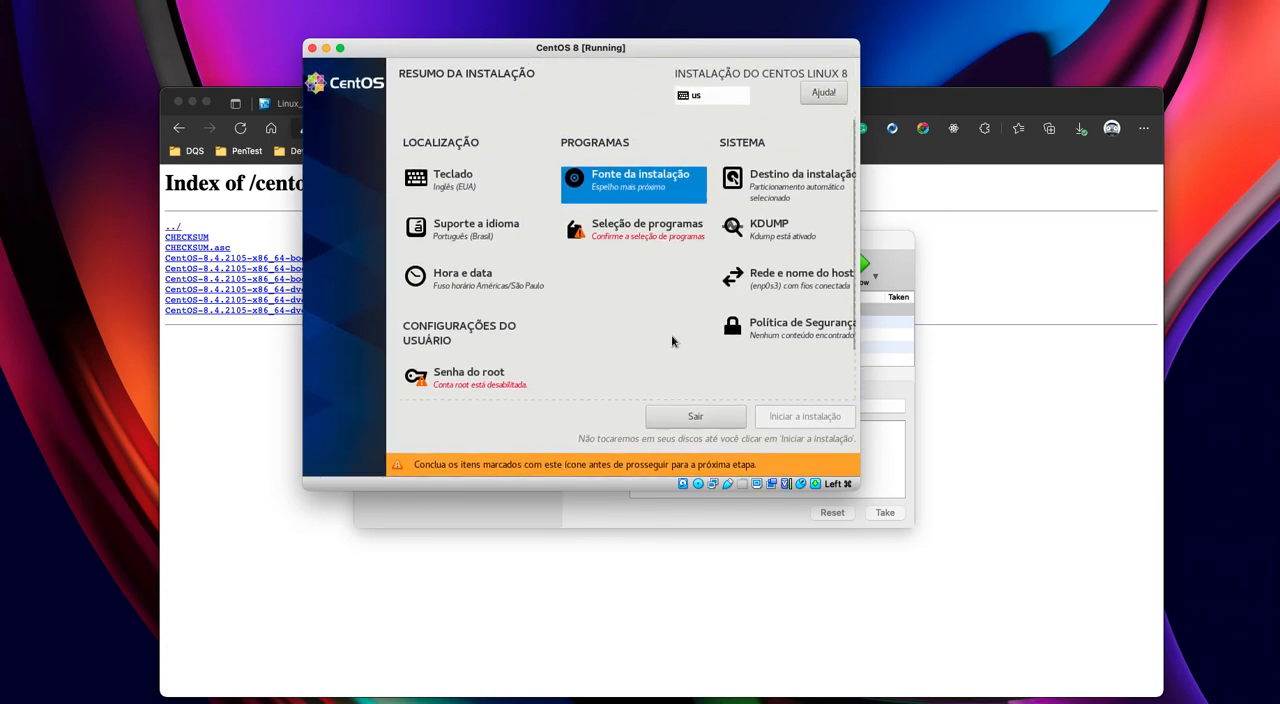
# - Select the Instalações Mínimas base environment with the Agentes de Convidados add-on as the software to install
pyautogui.click(647, 238)
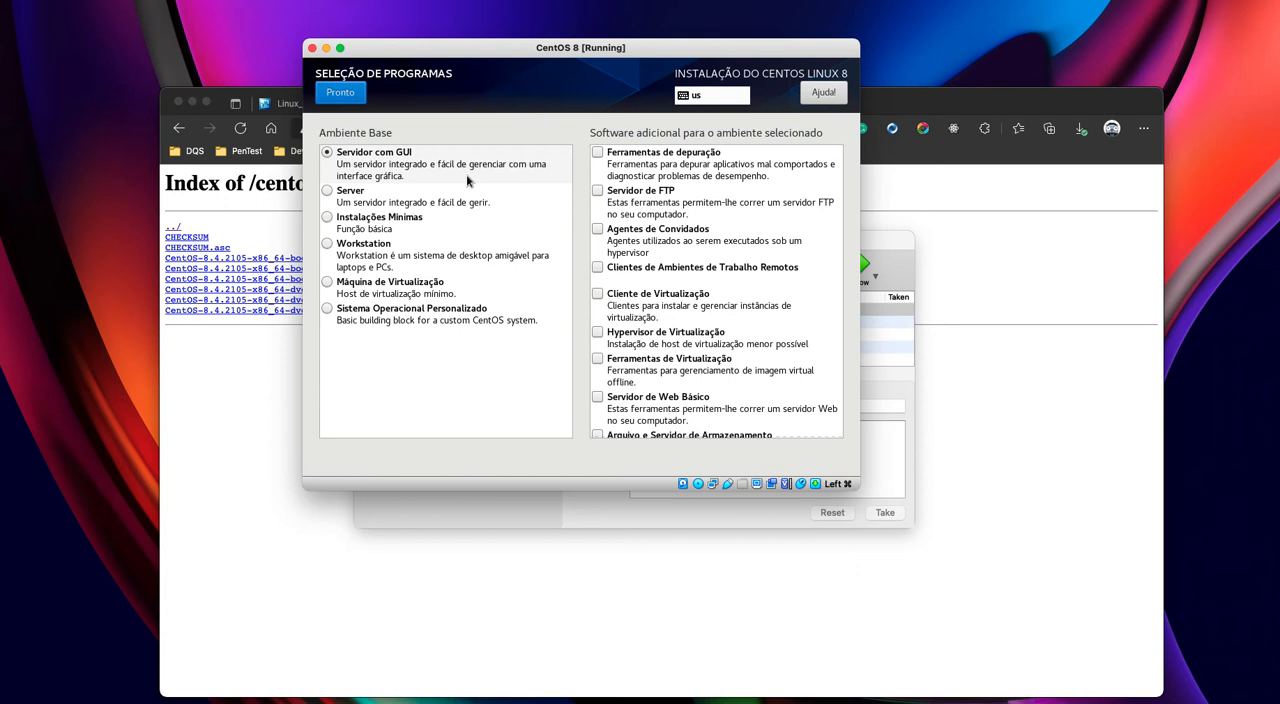
pyautogui.click(328, 217)
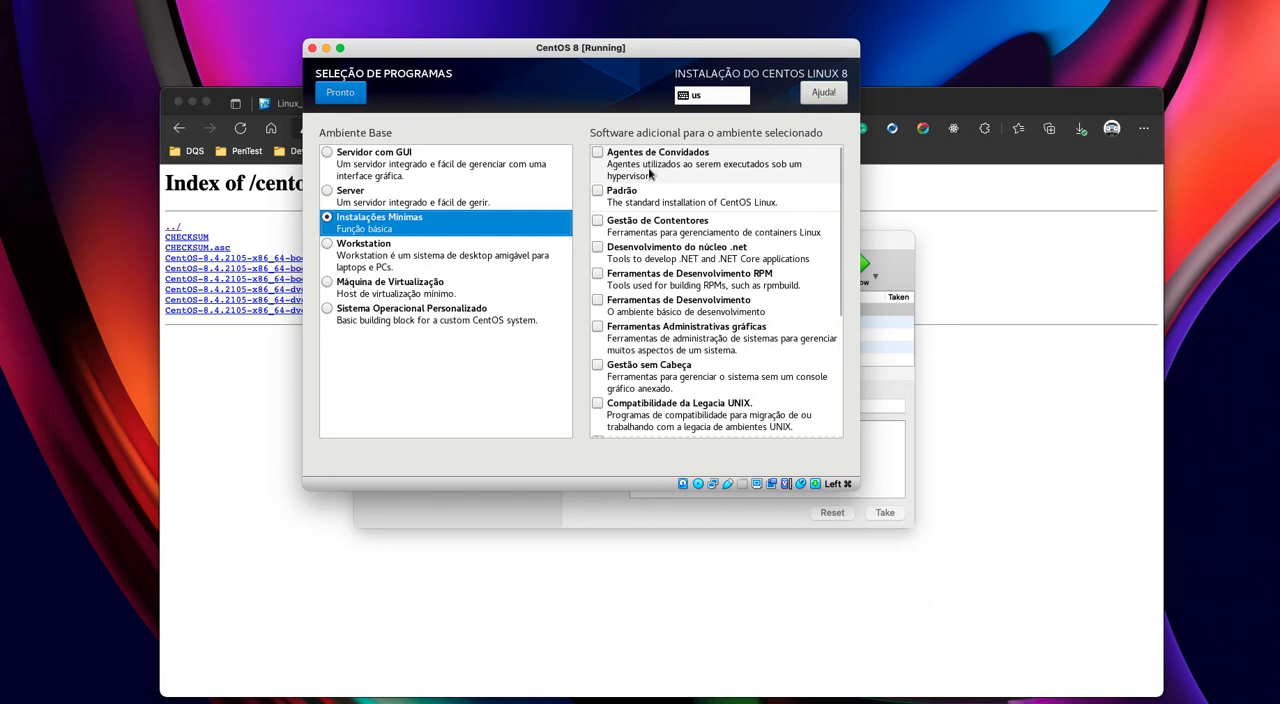
pyautogui.click(599, 154)
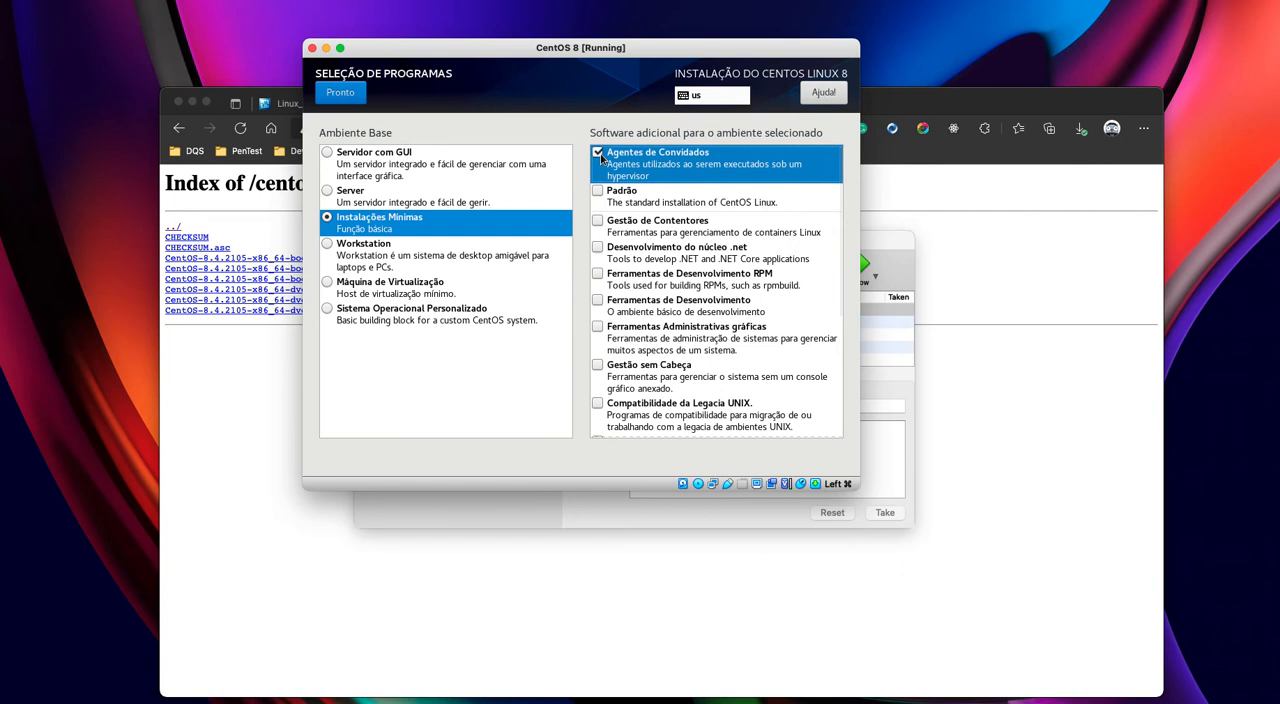
pyautogui.click(355, 99)
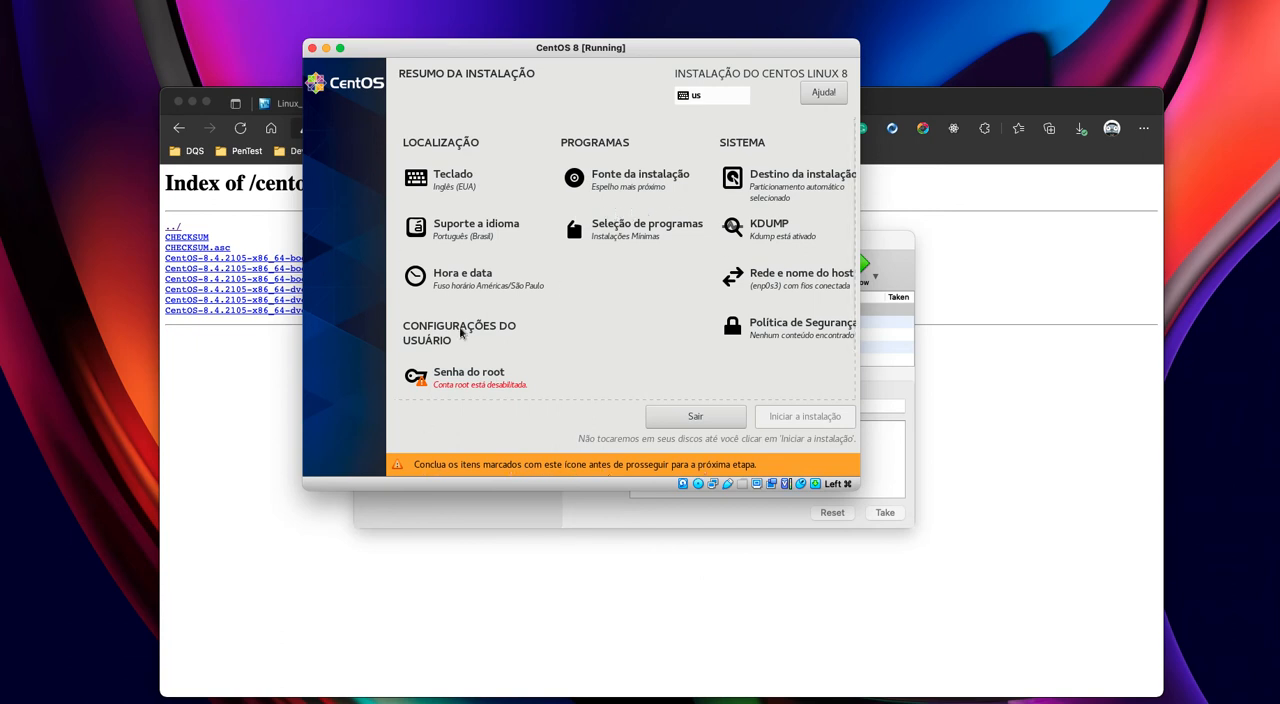
# - Enter and confirm the root password, accept it despite its weakness, and return to the installation summary
pyautogui.click(462, 376)
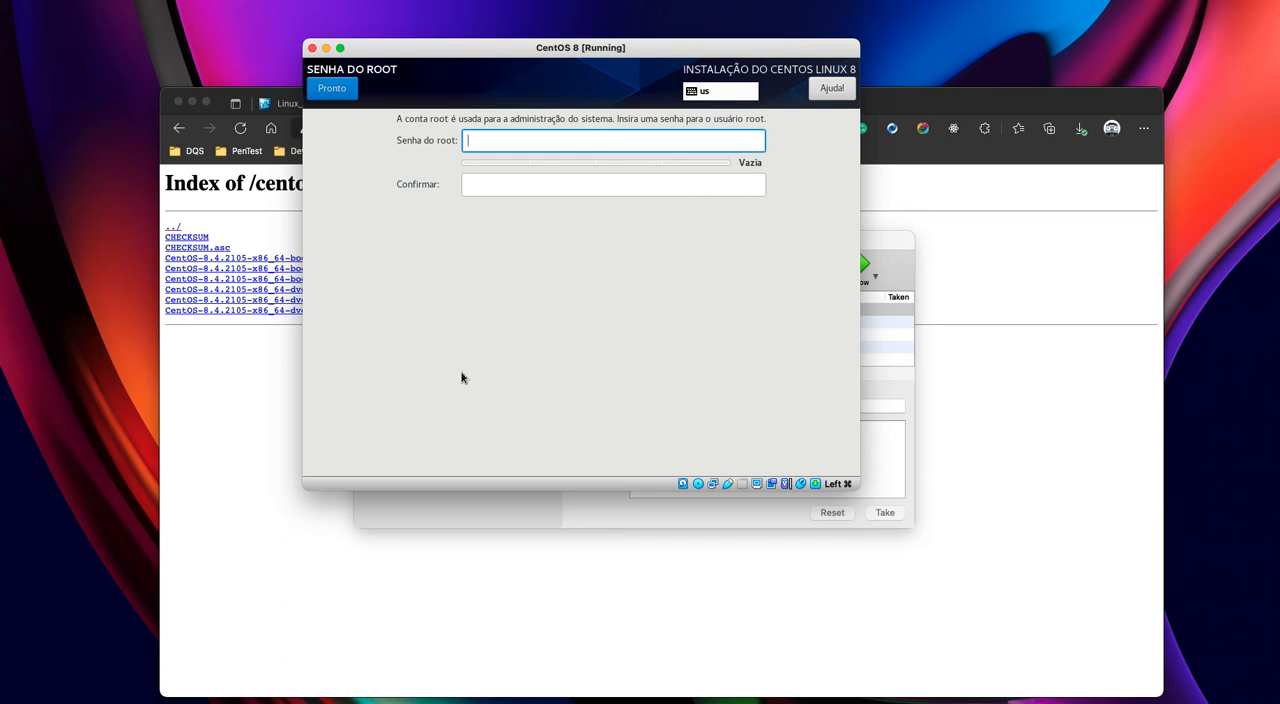
pyautogui.write('••••••••')
pyautogui.press('Tab')
pyautogui.write('••••••••')
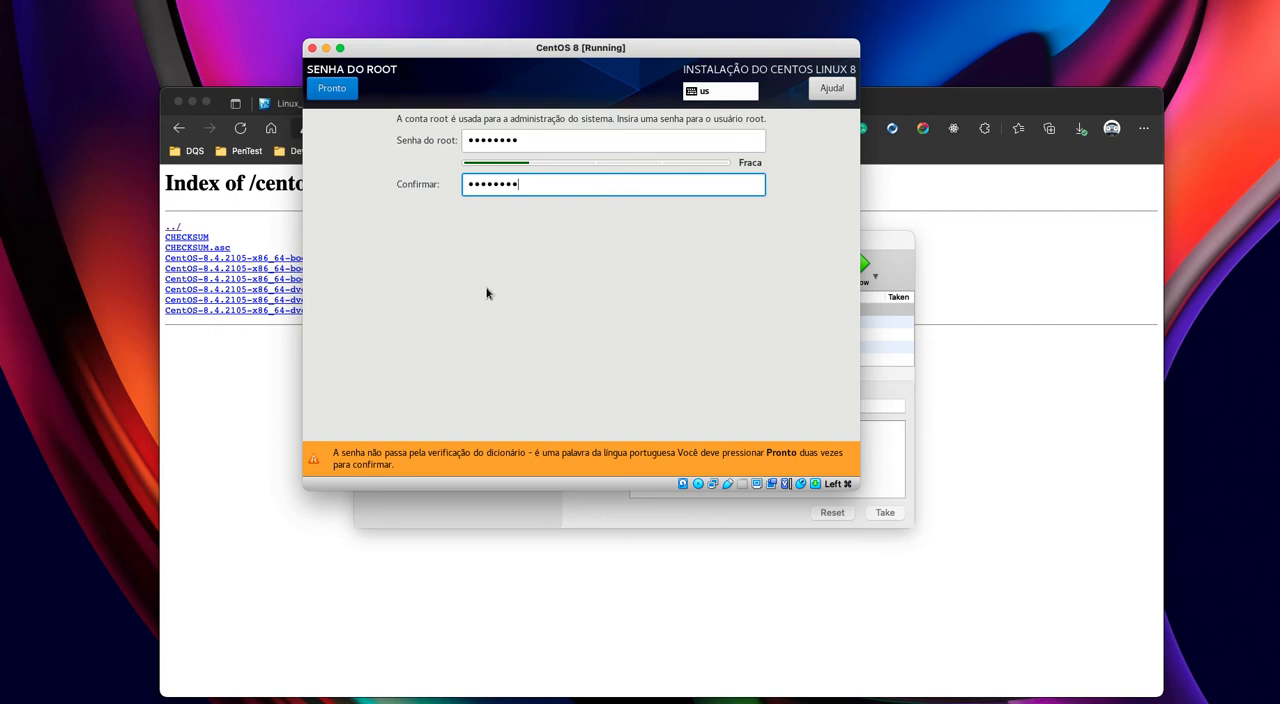
pyautogui.click(329, 90)
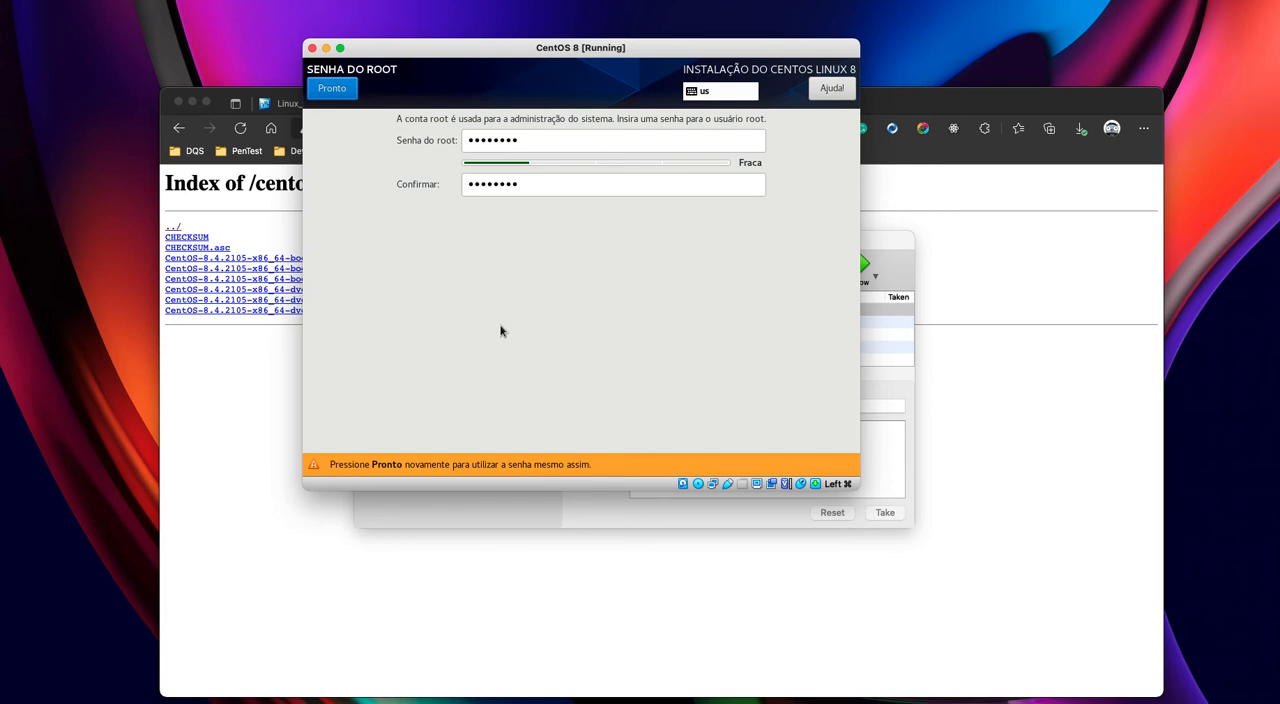
pyautogui.click(340, 95)
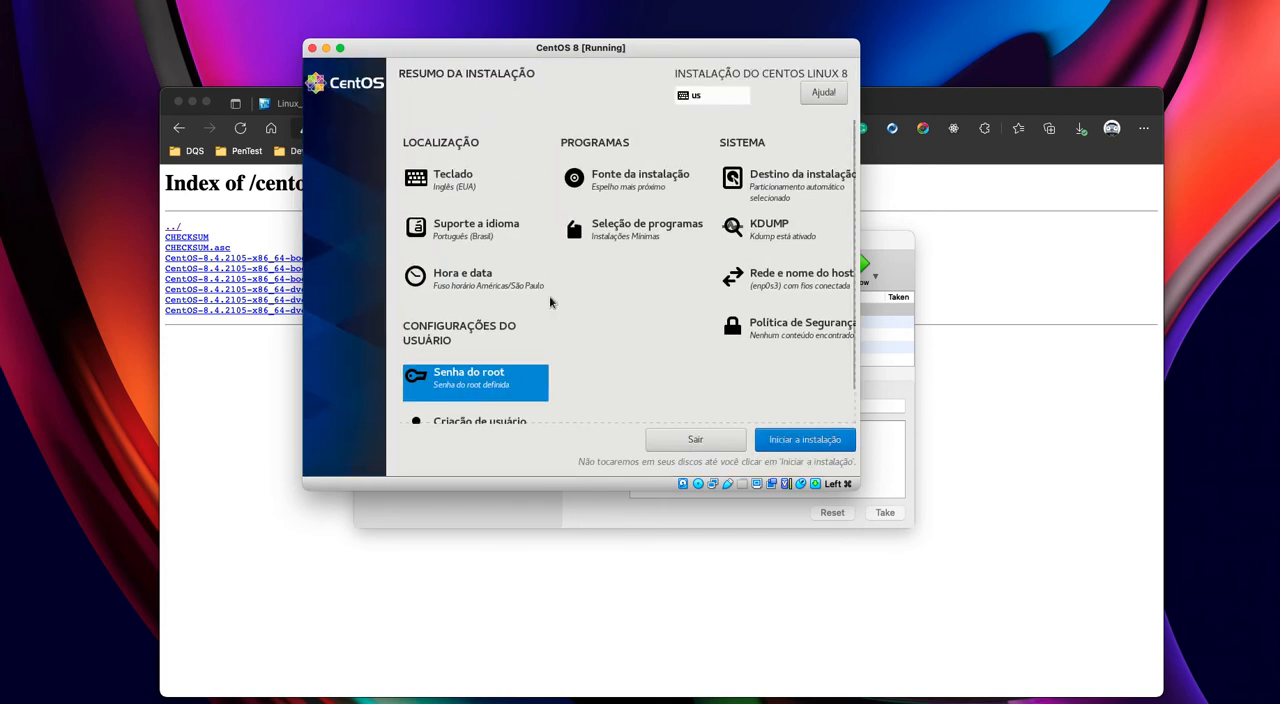
# - Start creating a user account with the user's full name and matching user name, and make it an administrator
pyautogui.scroll(-1, 549, 295)
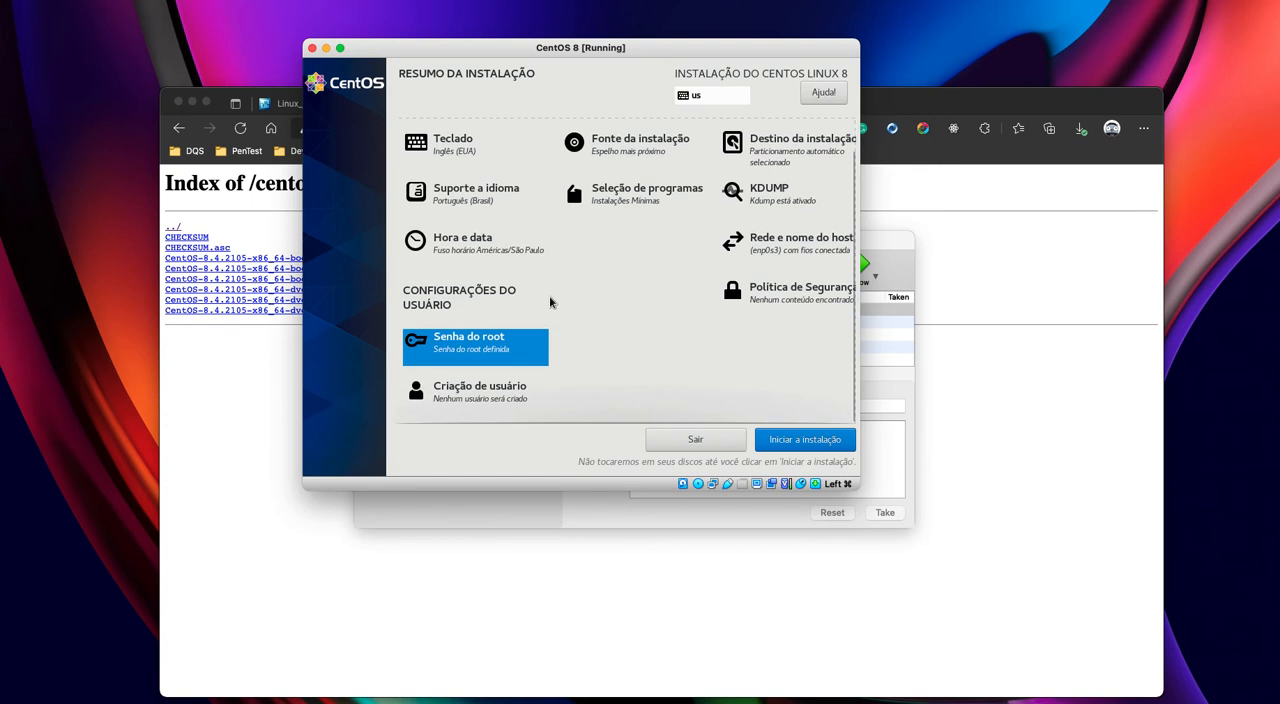
pyautogui.click(481, 394)
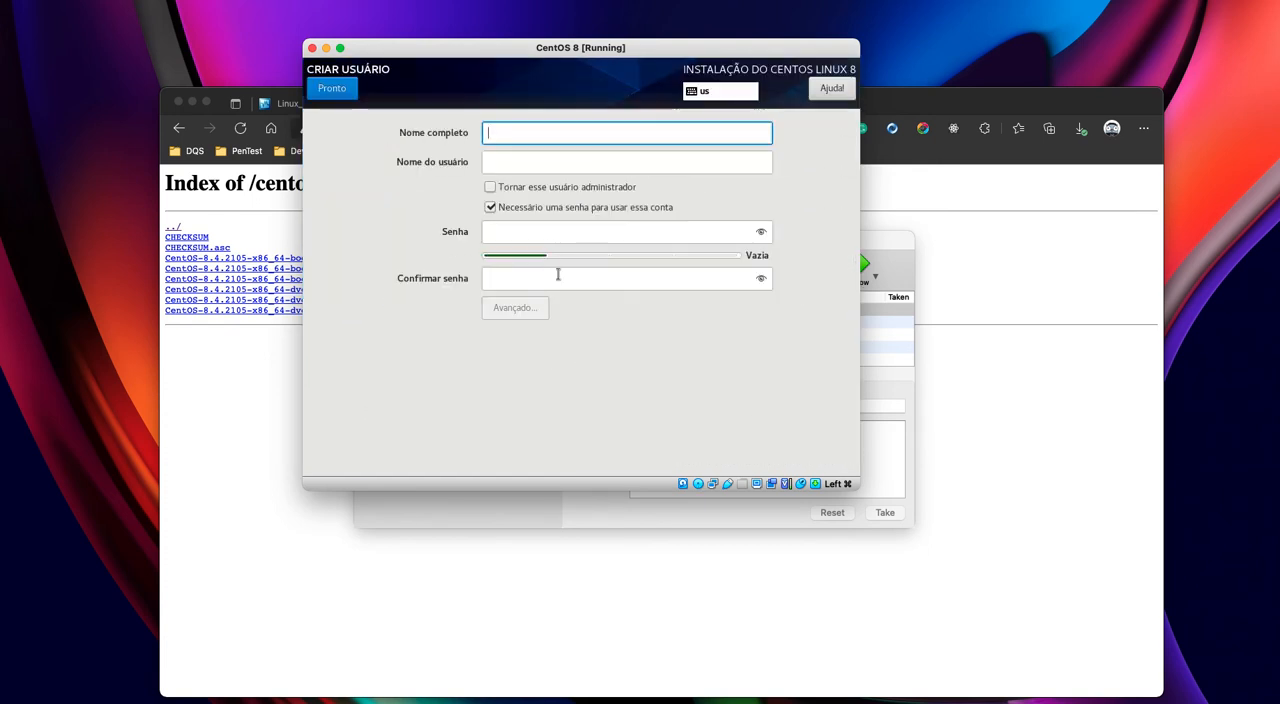
pyautogui.write('douglas')
pyautogui.press('Tab')
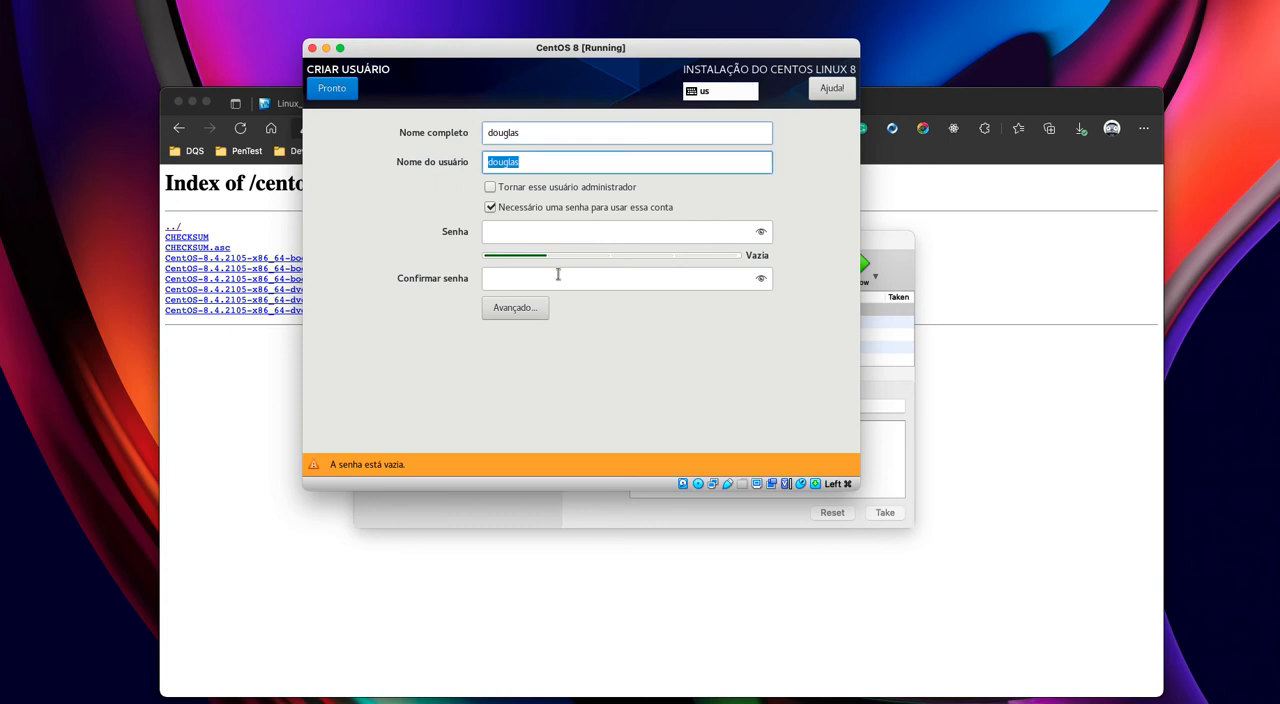
pyautogui.click(517, 192)
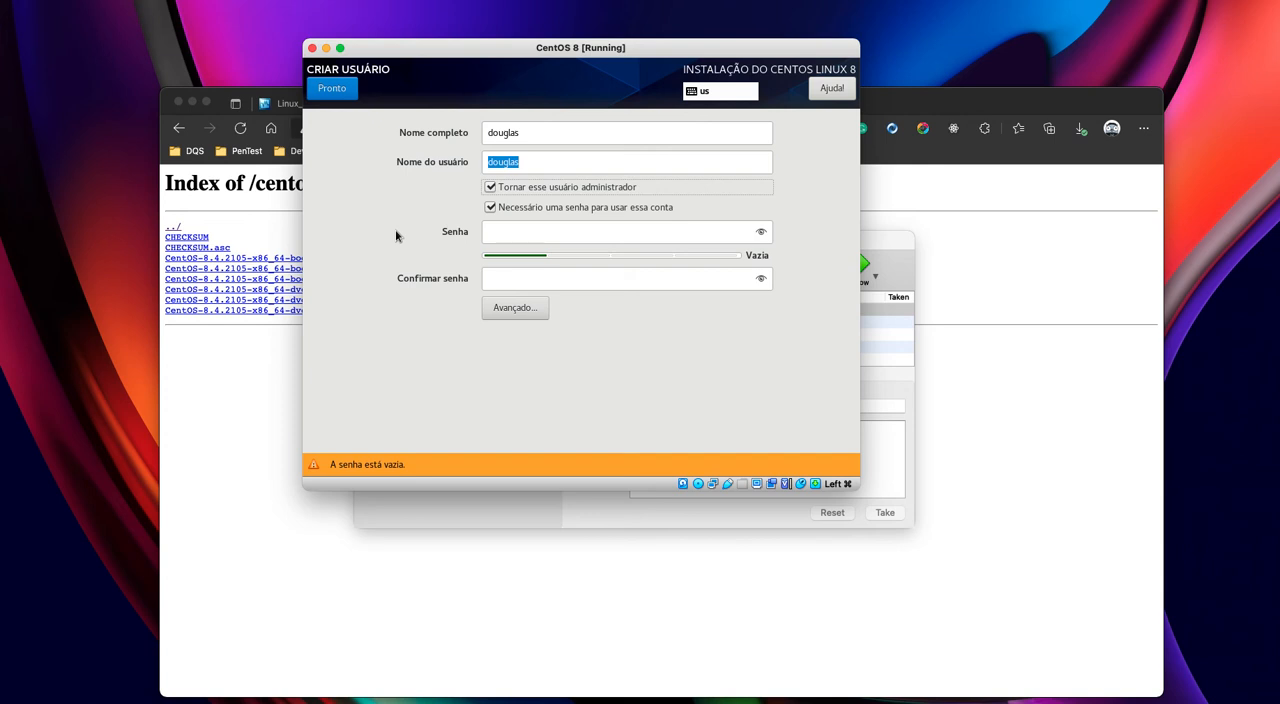
# - Enter and confirm the new user's account password, accept the weak password, and start the installation
pyautogui.click(508, 235)
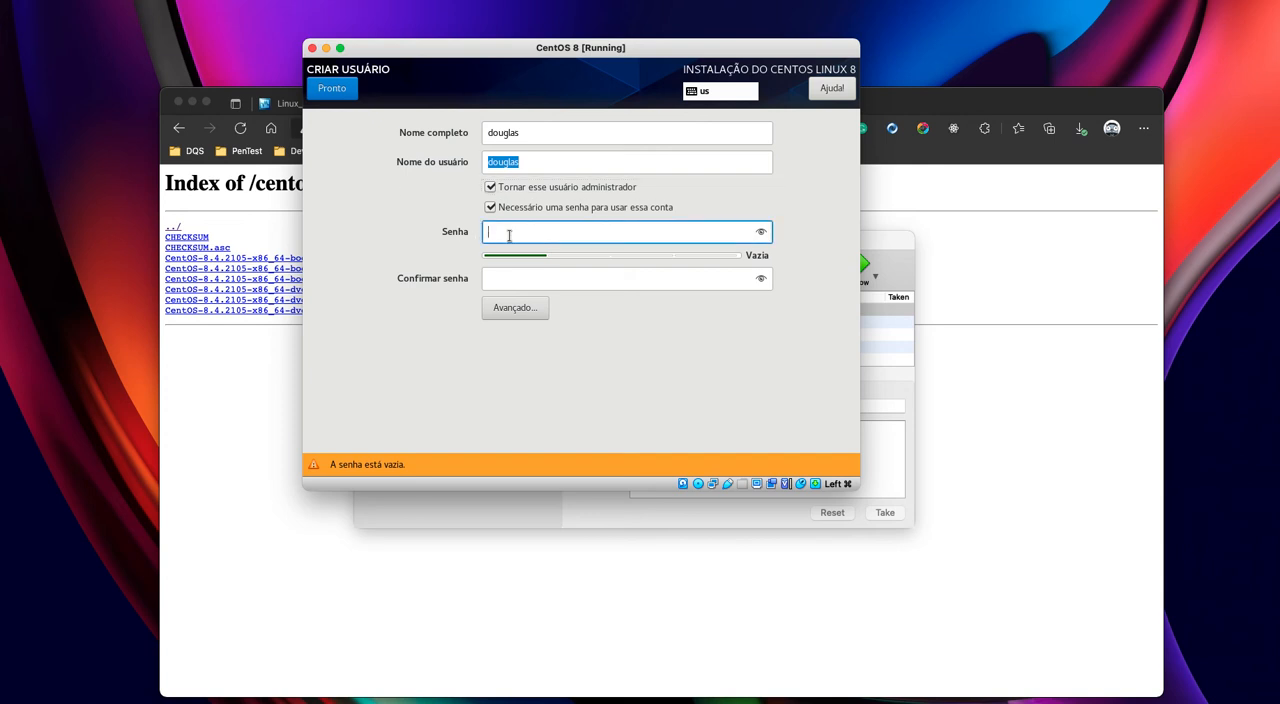
pyautogui.write('********')
pyautogui.press('Tab')
pyautogui.write('********')
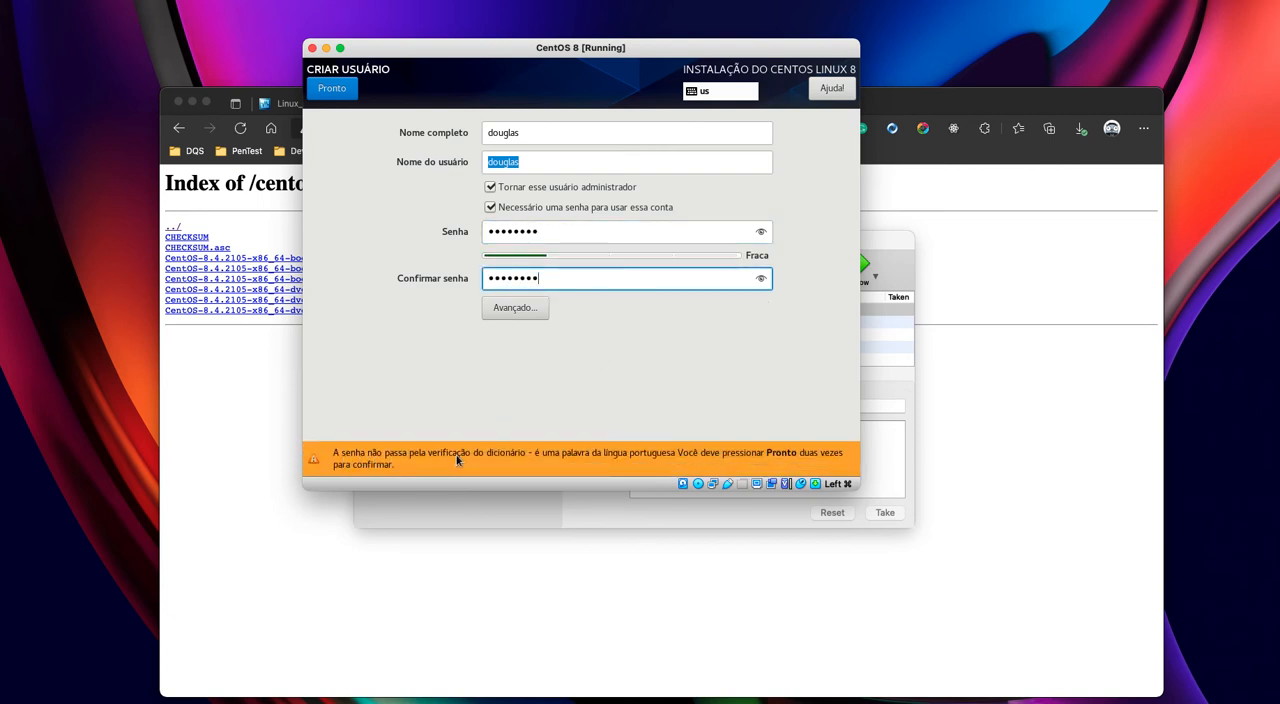
pyautogui.click(330, 88)
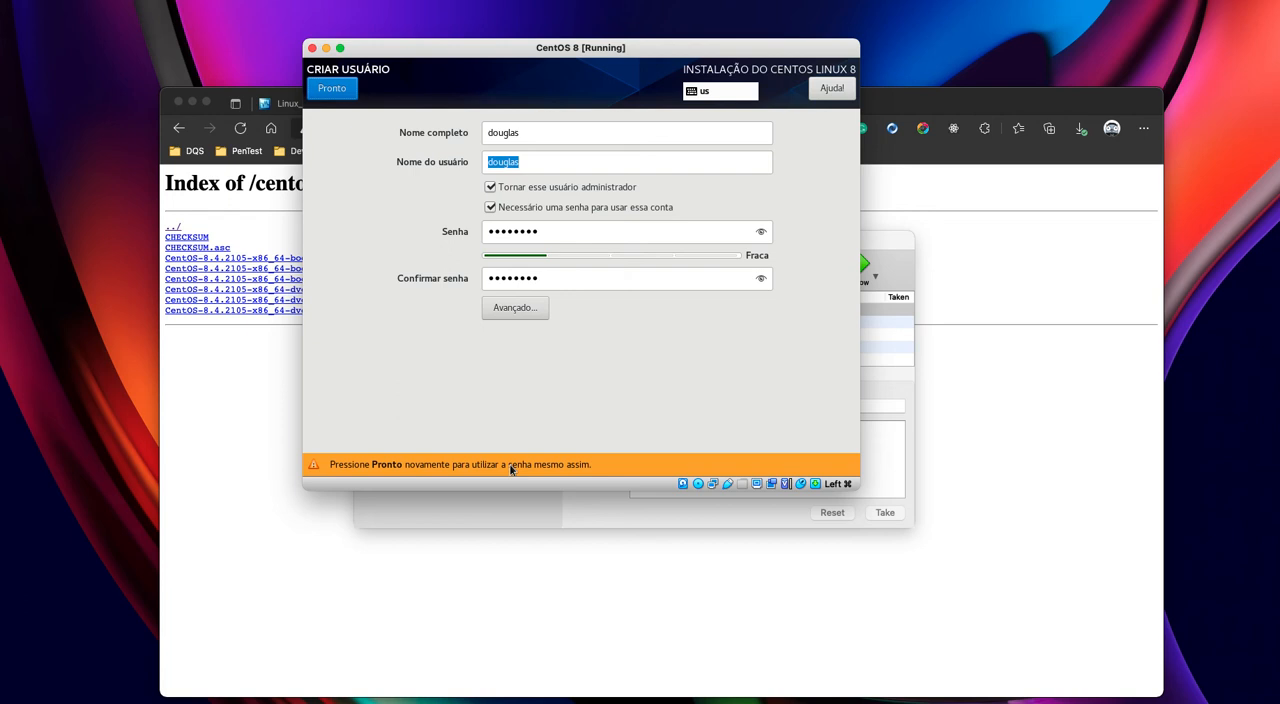
pyautogui.click(345, 89)
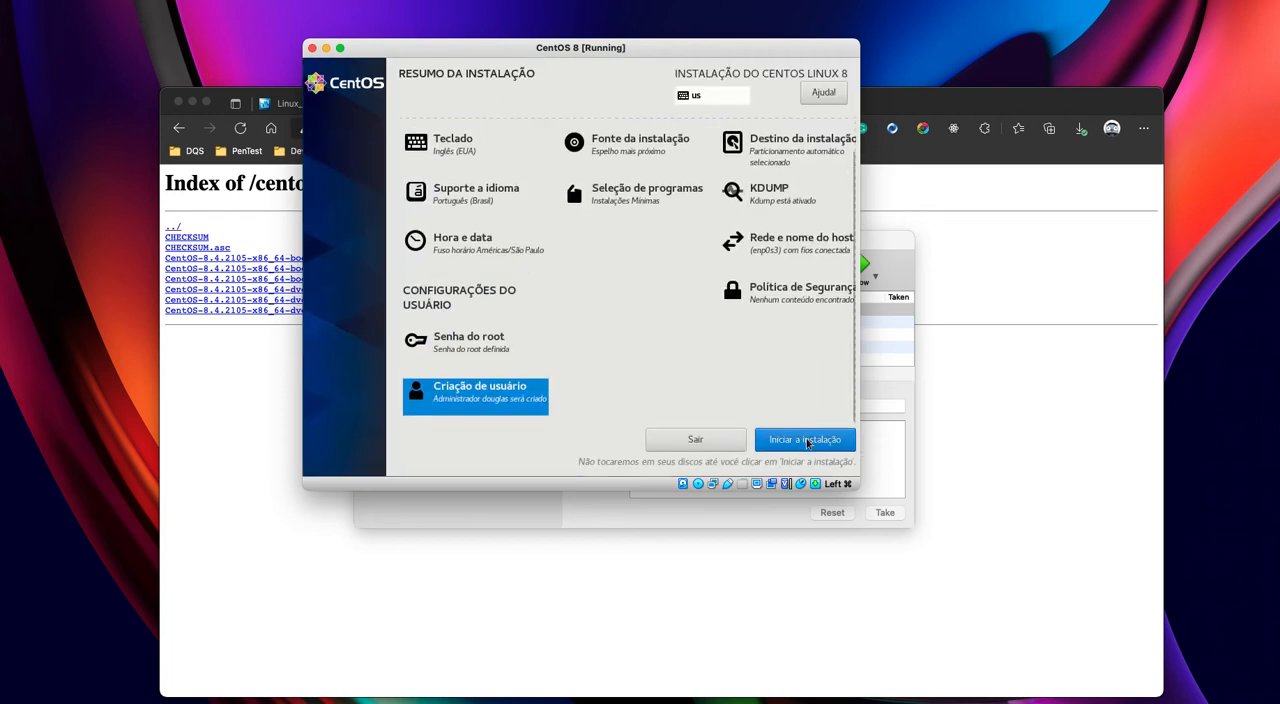
pyautogui.click(805, 440)
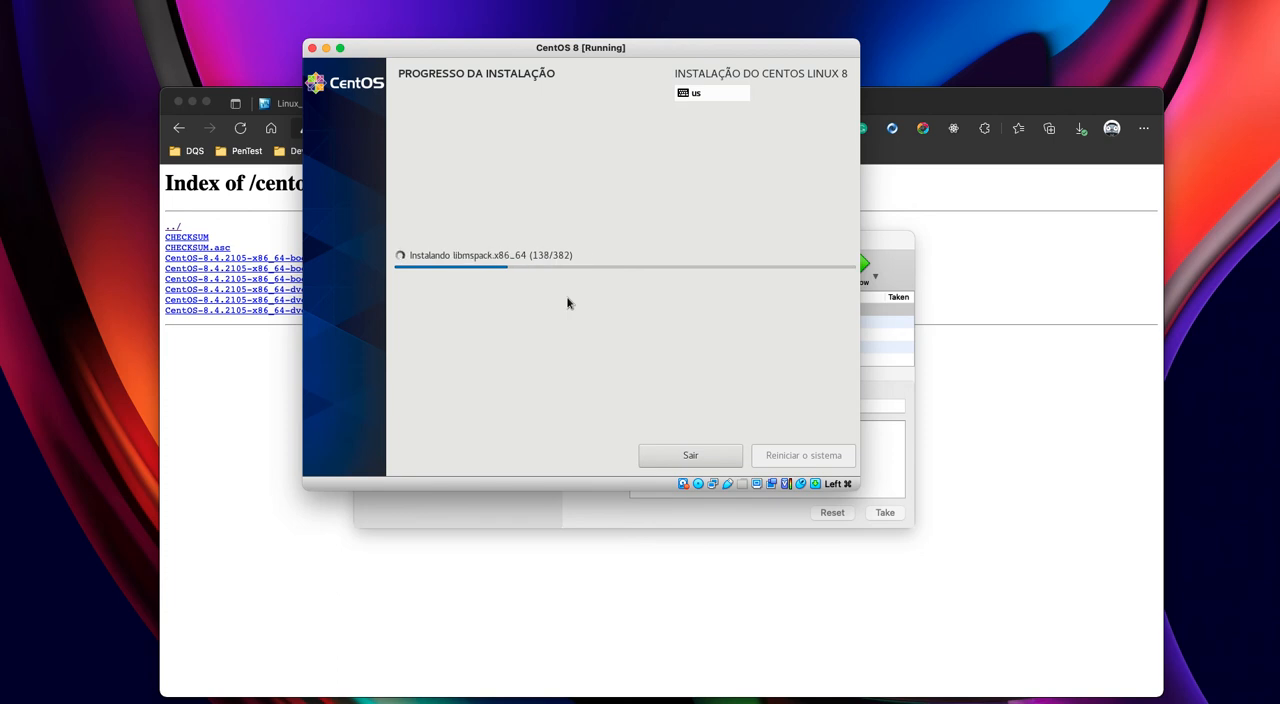
# - Switch to the browser to review the Brazilian mirrors in the CentOS Mirror List, and return to the virtual machine
pyautogui.click(284, 440)
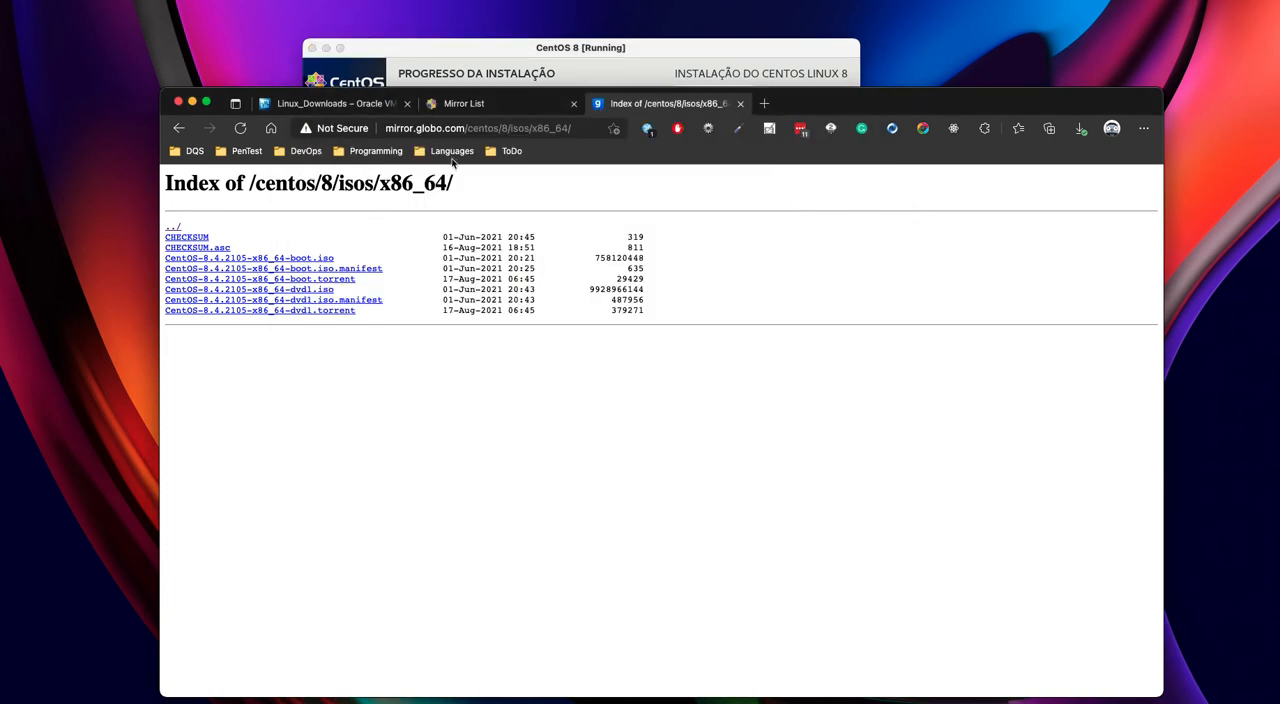
pyautogui.click(495, 106)
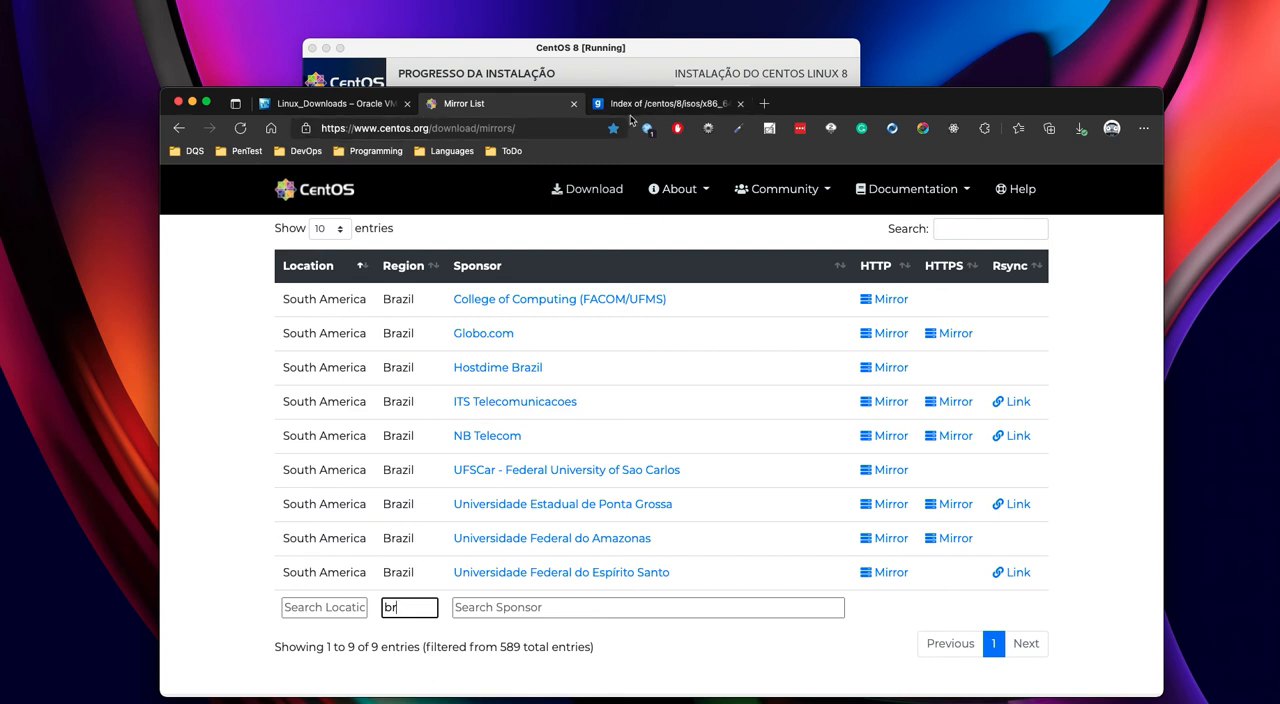
pyautogui.click(659, 54)
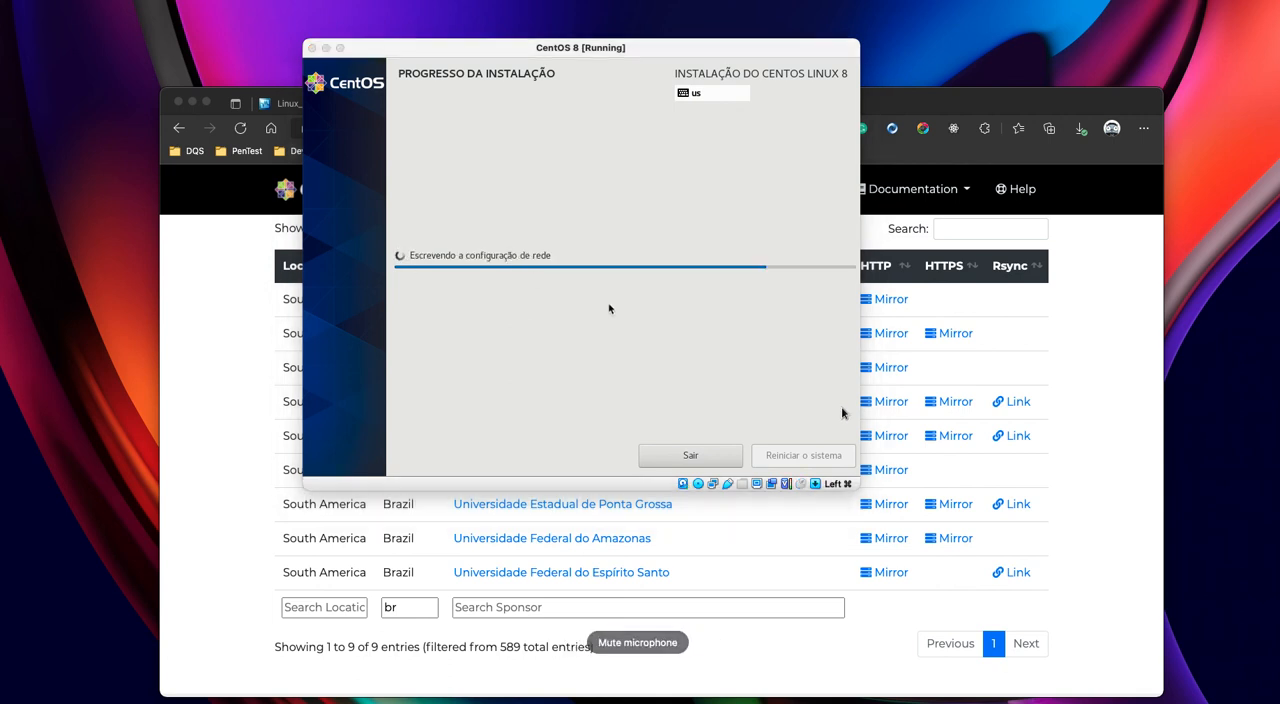
# - Restart into the installed system and log in as root with the root password
pyautogui.click(606, 374)
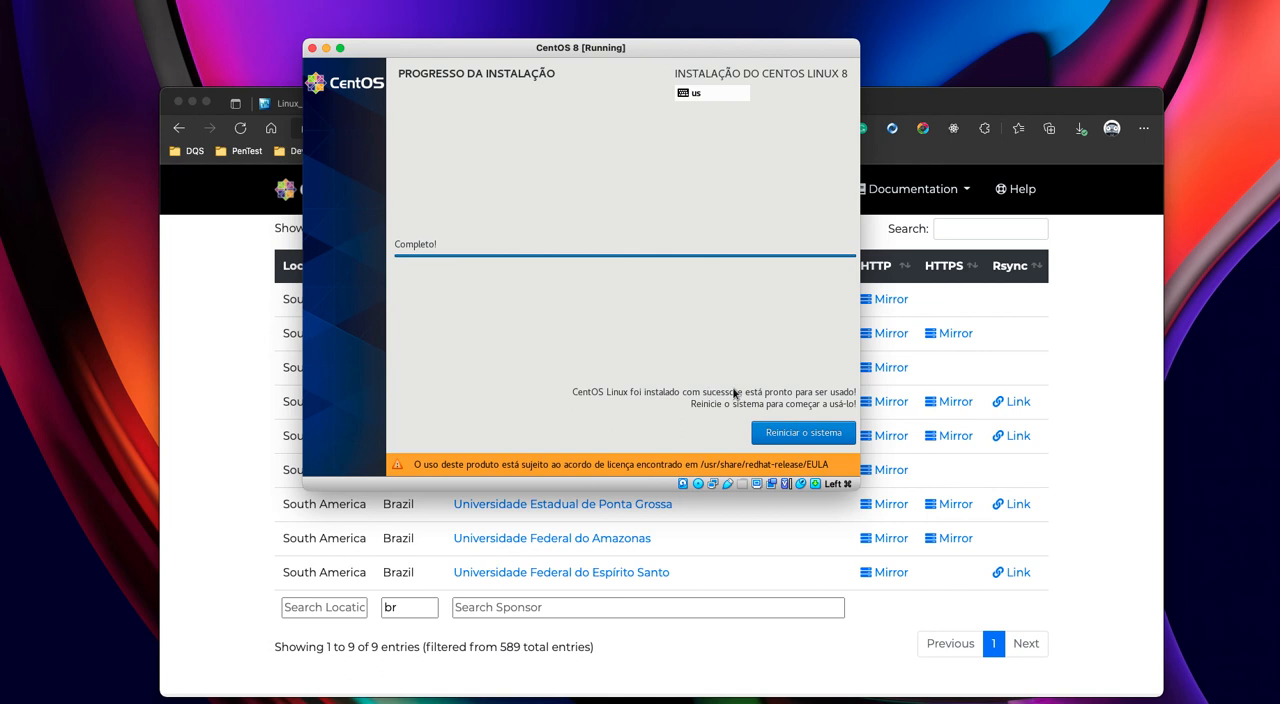
pyautogui.click(796, 440)
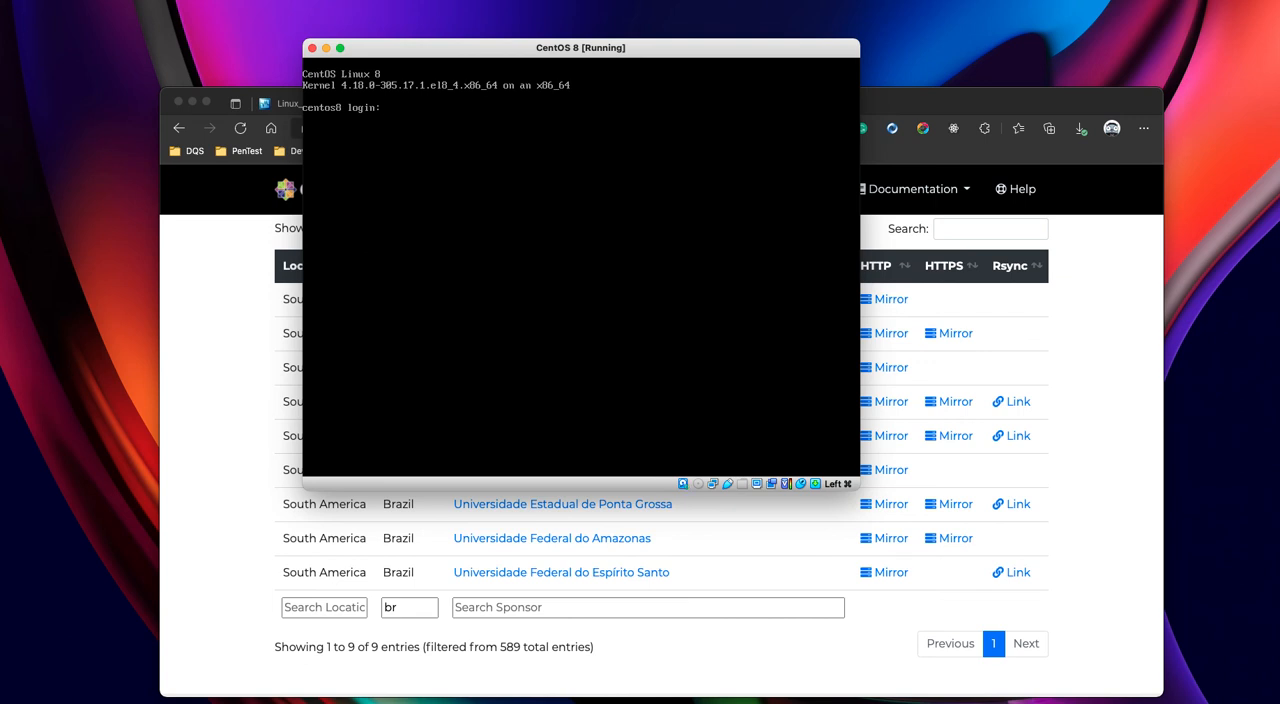
pyautogui.write('root')
pyautogui.press('Return')
pyautogui.press('Return')
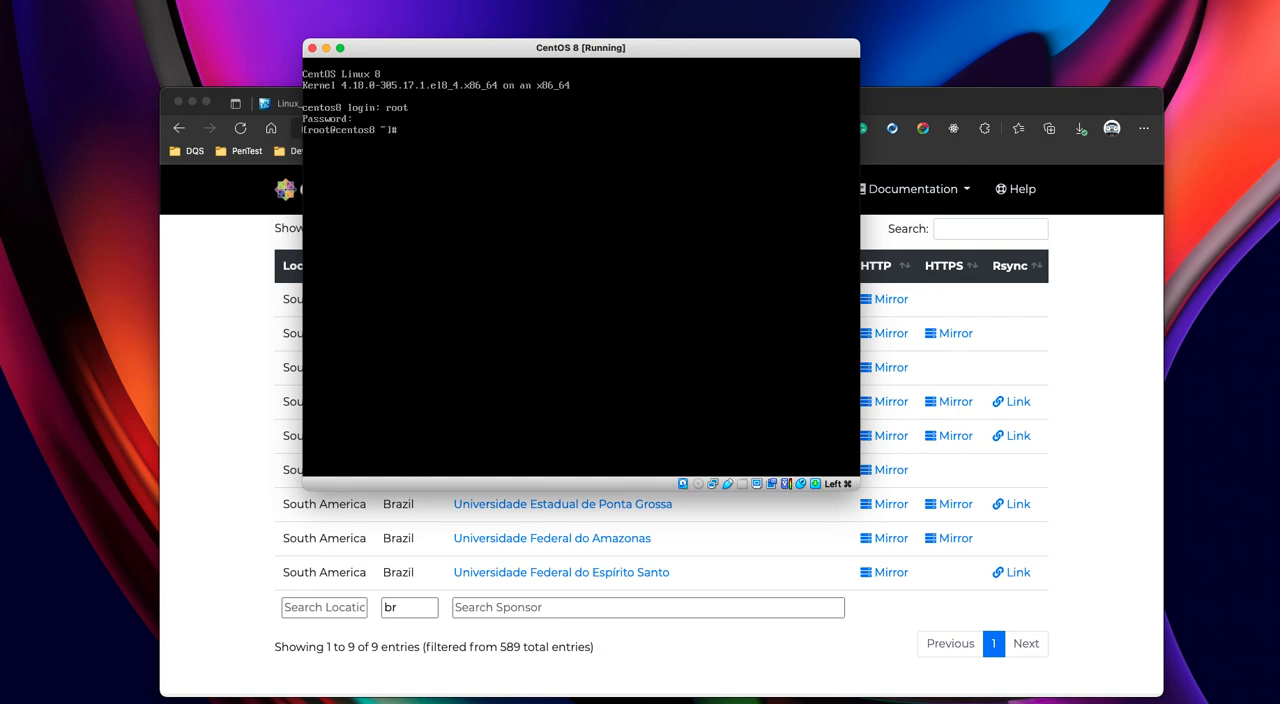
# - Dismiss the accessibility access request and return to an empty root shell prompt
pyautogui.press('super')
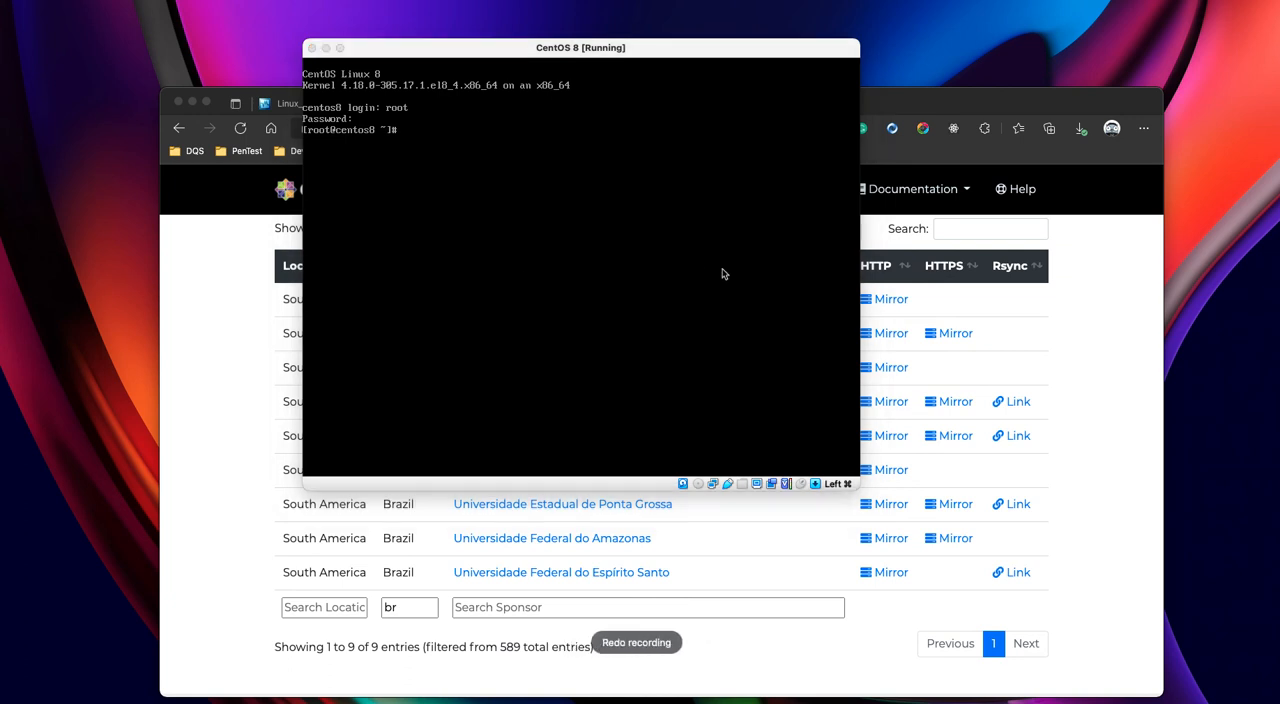
pyautogui.click(723, 273)
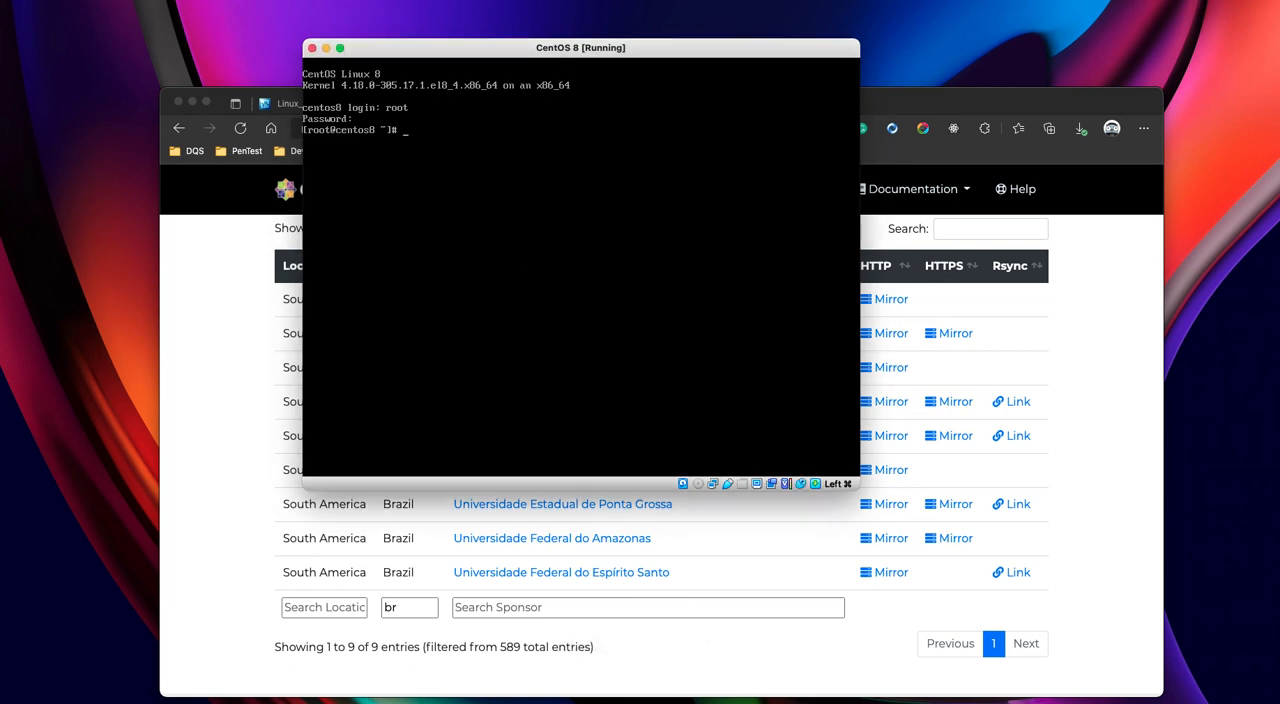
pyautogui.press('Return')
pyautogui.press('Return')
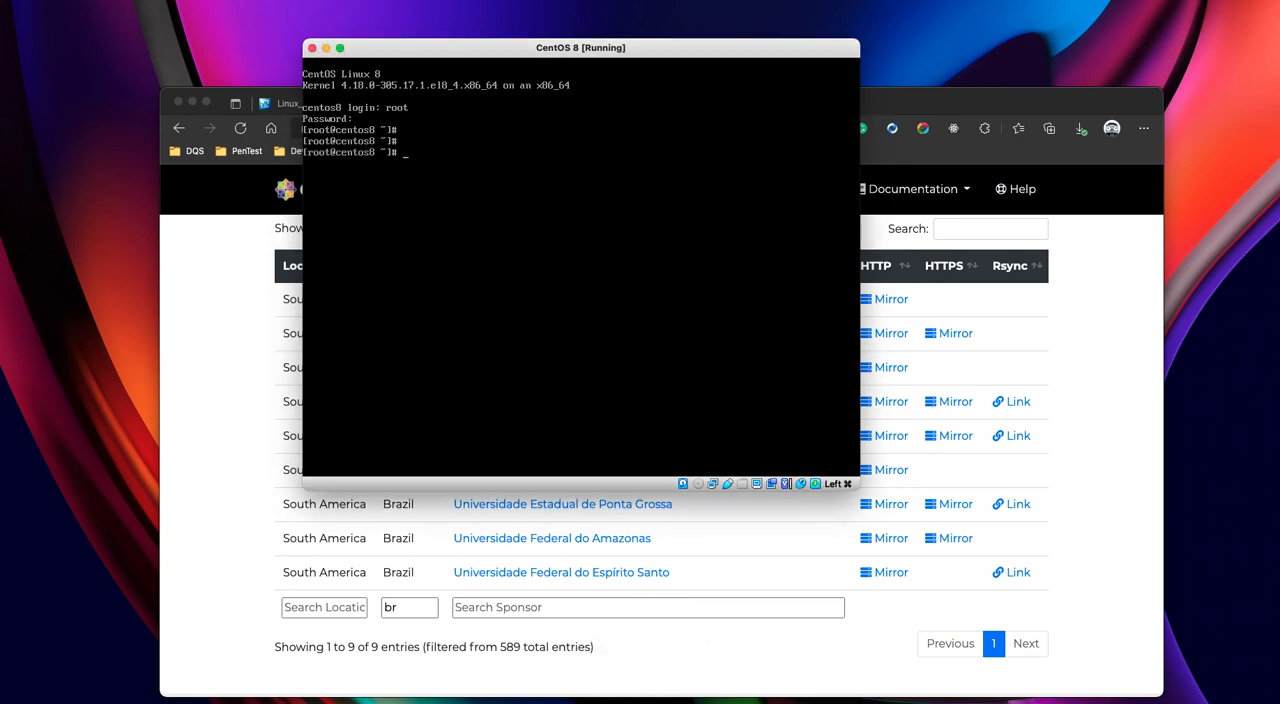
pyautogui.write('#')
pyautogui.press('BackSpace')
# - Log out of the root session with exit and log in as the administrator user with the account password
pyautogui.write('exit')
pyautogui.press('Return')
pyautogui.write('douglas')
pyautogui.press('Return')
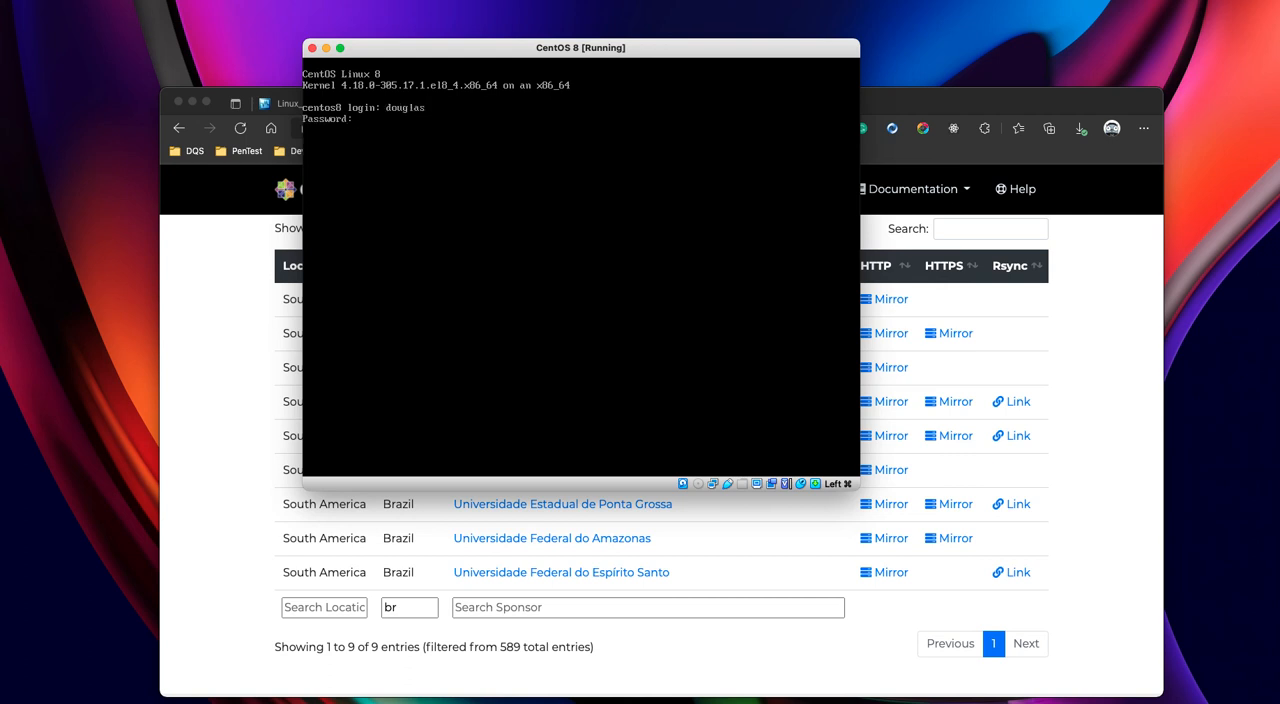
pyautogui.press('Return')
# - Open a root login shell with su - and the root password, and return to the user's shell with exit
pyautogui.press('Return')
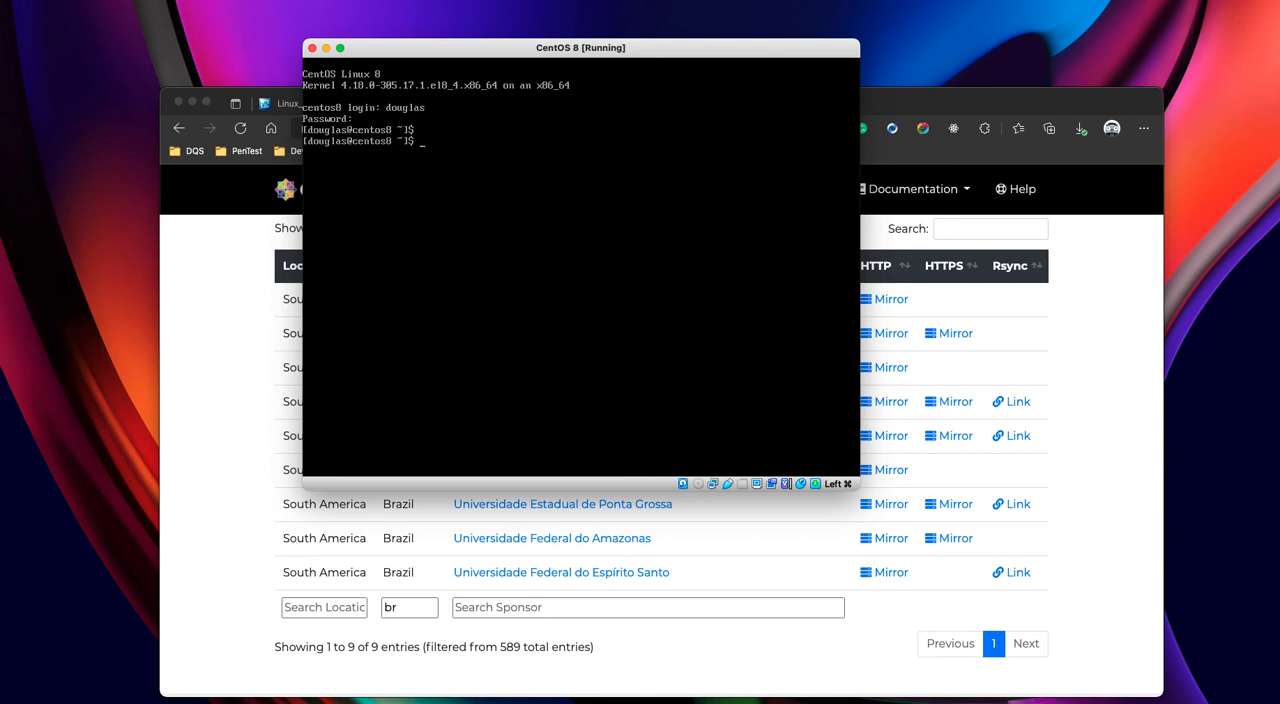
pyautogui.write('su -')
pyautogui.press('Return')
pyautogui.press('Return')
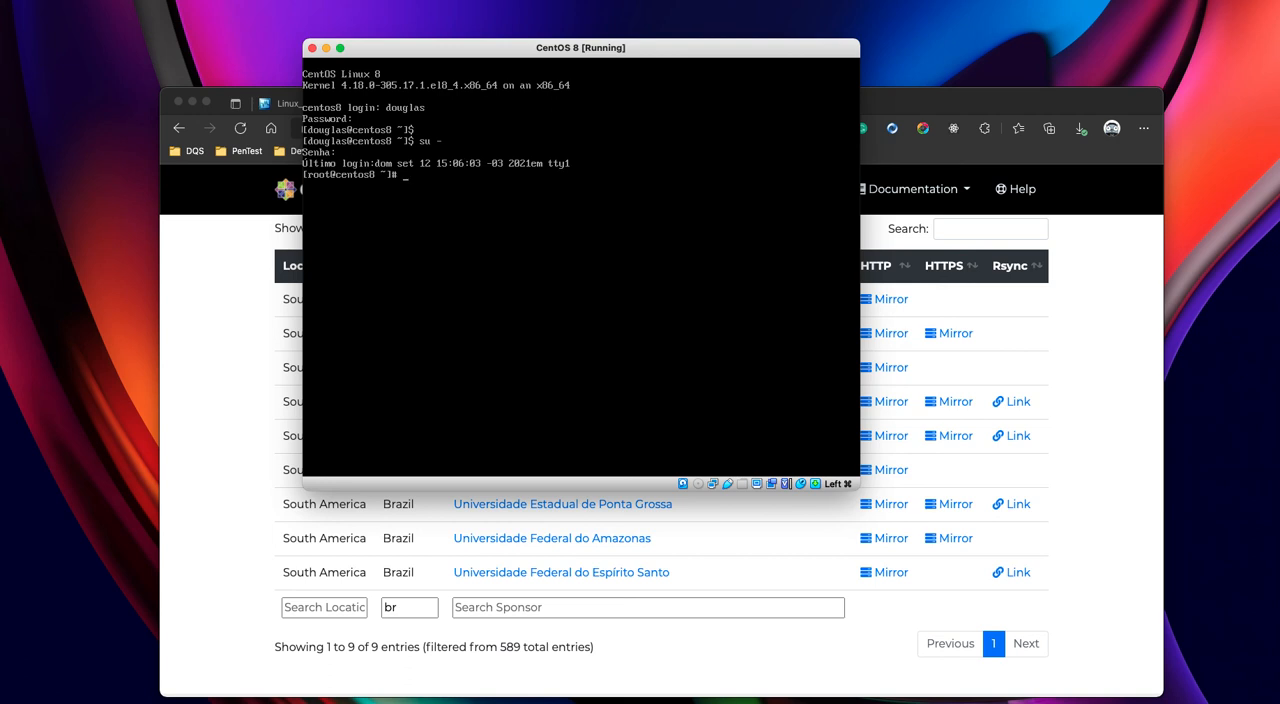
pyautogui.press('Return')
pyautogui.press('Return')
pyautogui.press('Return')
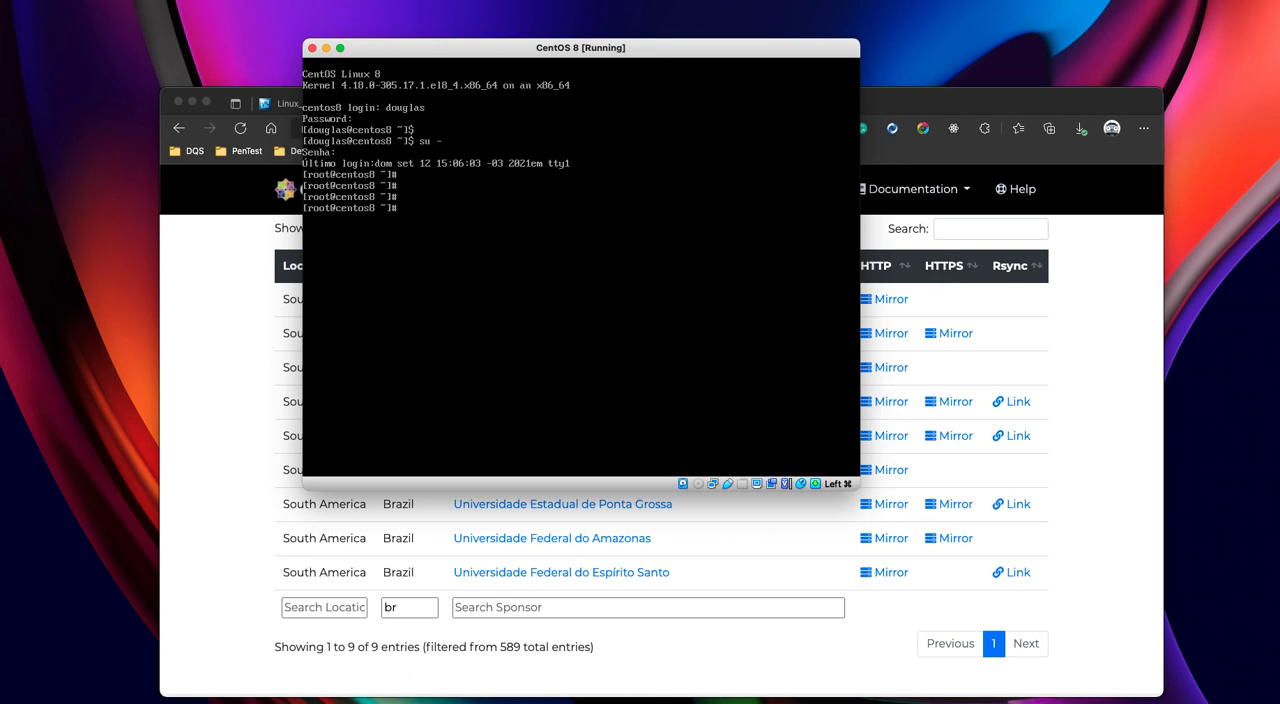
pyautogui.write('exit')
pyautogui.press('Return')
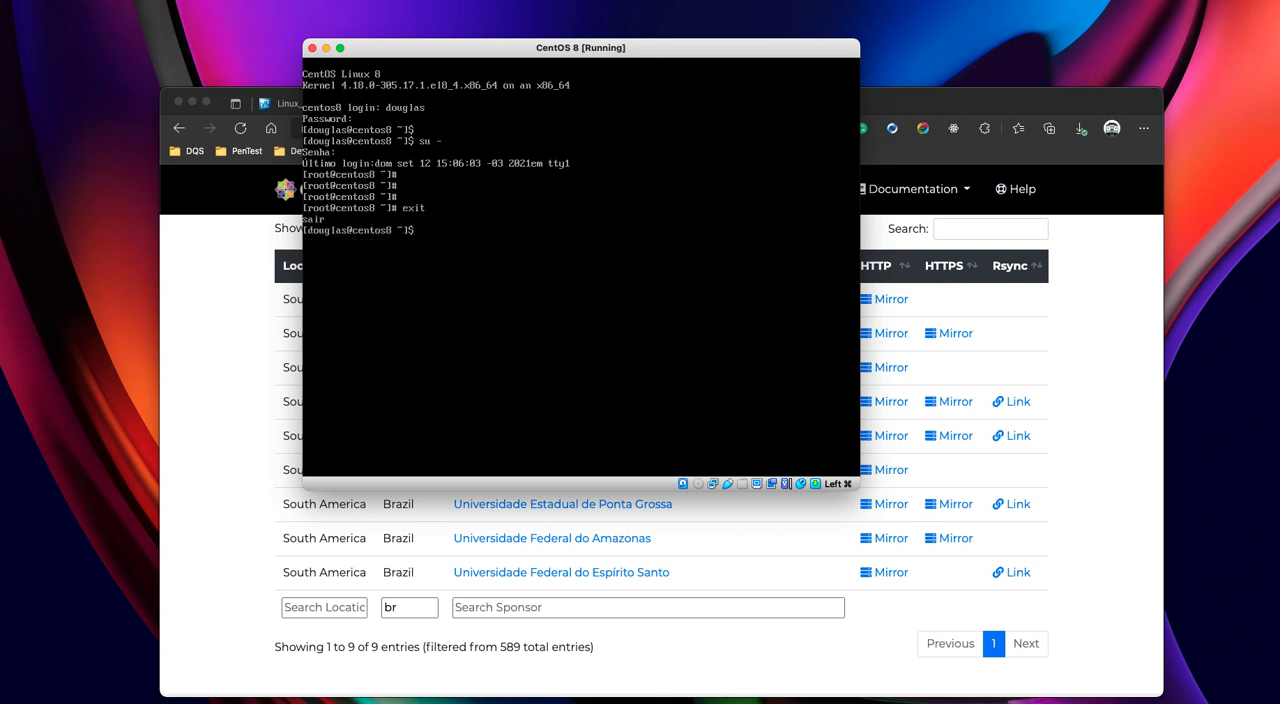